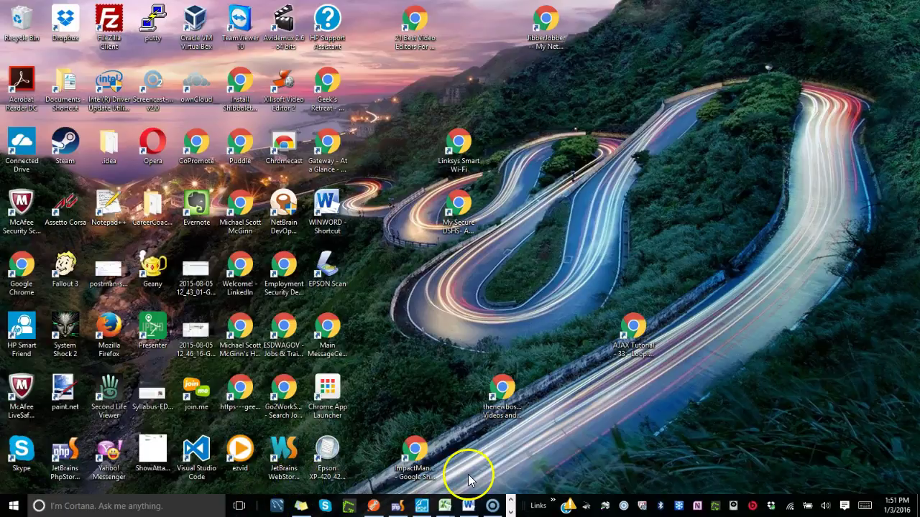
# Launch Microsoft Edge from the taskbar and load waptug.com.
pyautogui.click(510, 509)
pyautogui.click(276, 506)
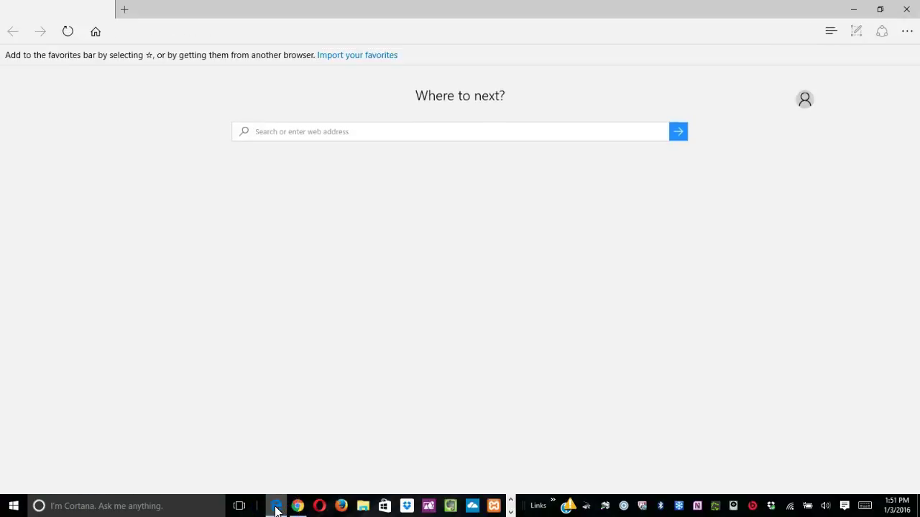
pyautogui.click(239, 351)
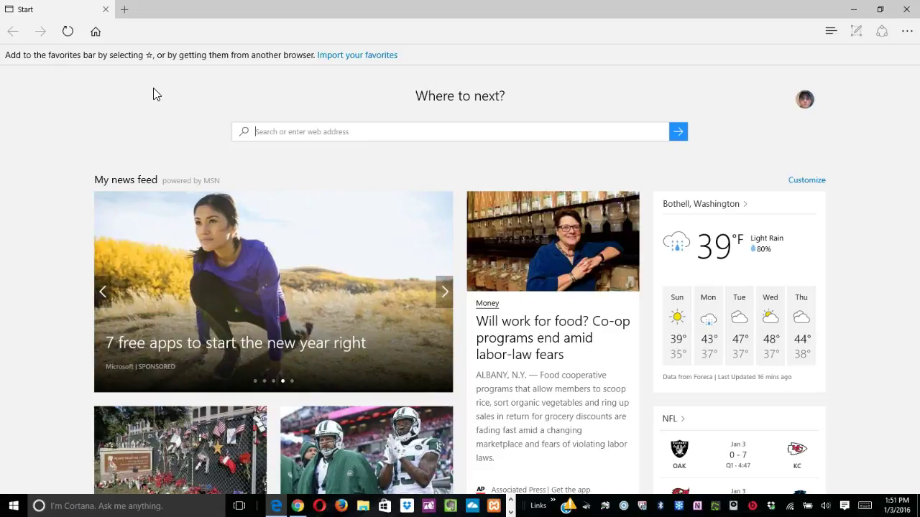
pyautogui.write('waptug.com')
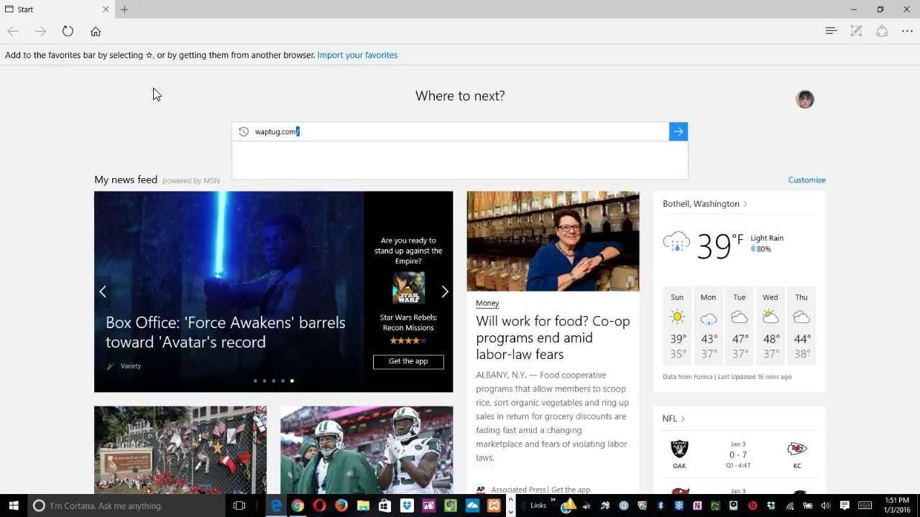
pyautogui.press('Return')
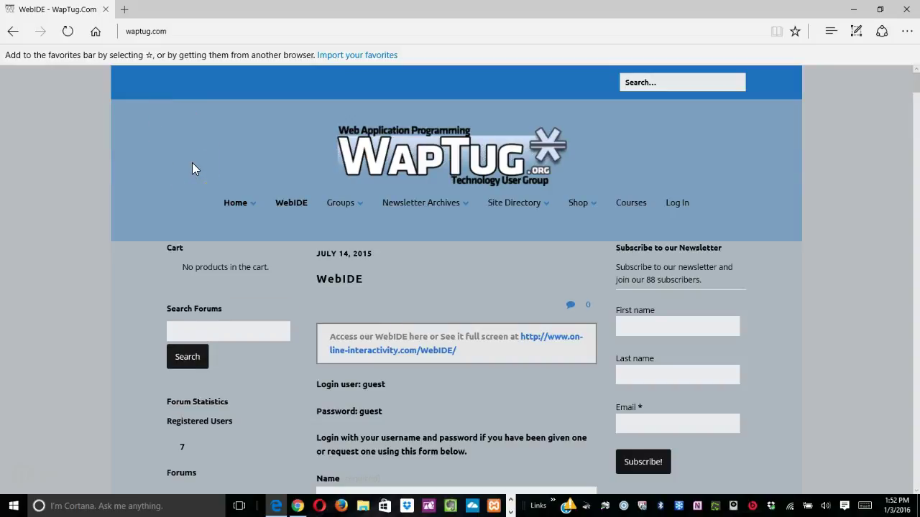
# Scroll down to the embedded WebIDE login panel and focus its Username field.
pyautogui.scroll(-1, 192, 162)
pyautogui.scroll(1, 192, 162)
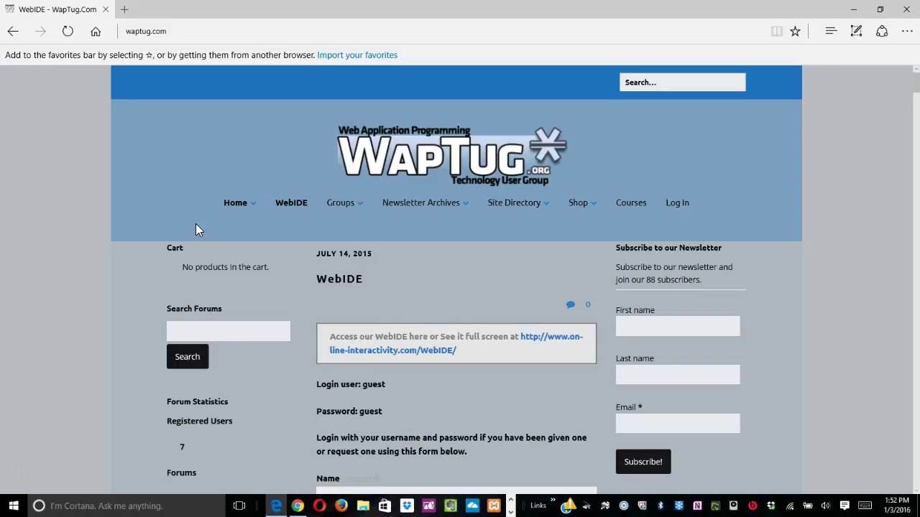
pyautogui.scroll(-1, 196, 228)
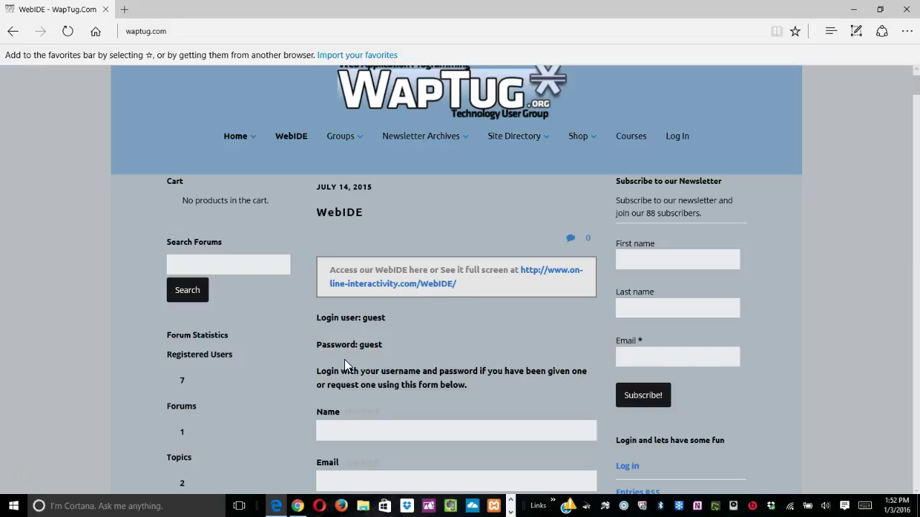
pyautogui.scroll(-2, 344, 360)
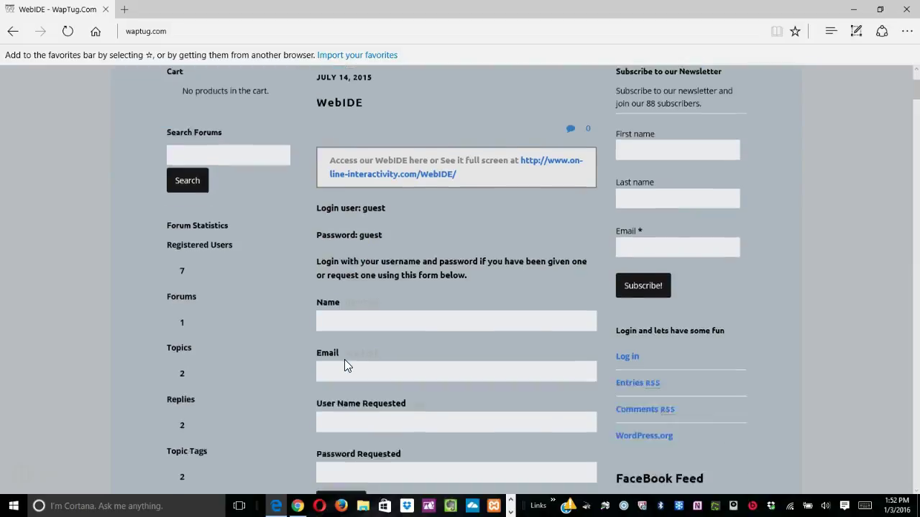
pyautogui.scroll(-3, 344, 361)
pyautogui.scroll(-3, 344, 366)
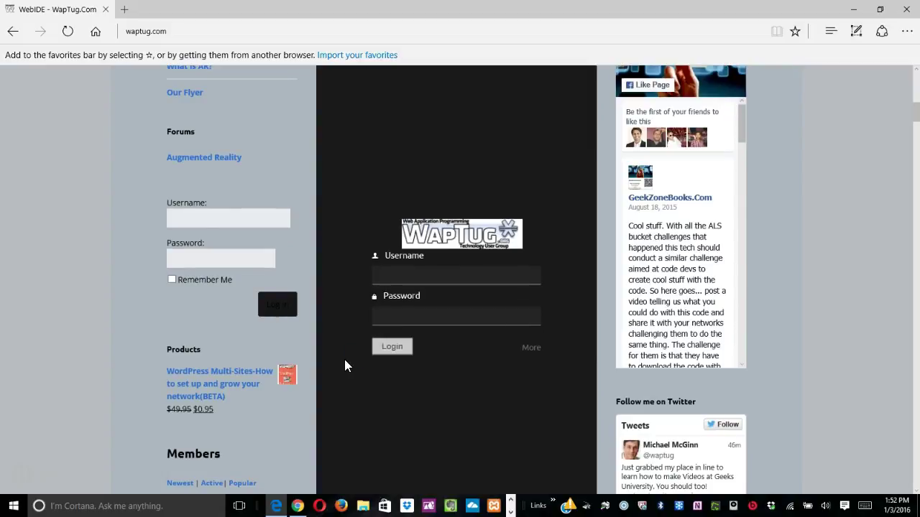
pyautogui.click(395, 282)
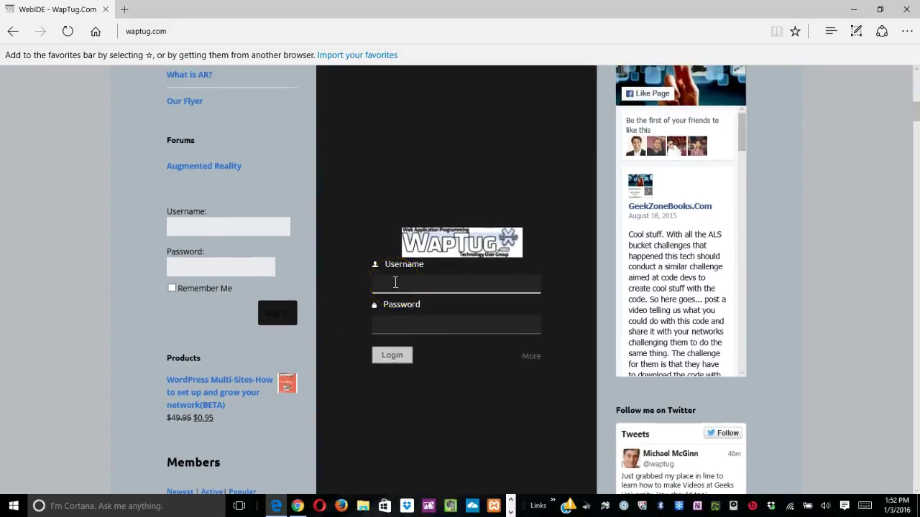
# Log in to the embedded WebIDE with the guest username and password, declining to save it.
pyautogui.write('guest')
pyautogui.press('Tab')
pyautogui.write('guest')
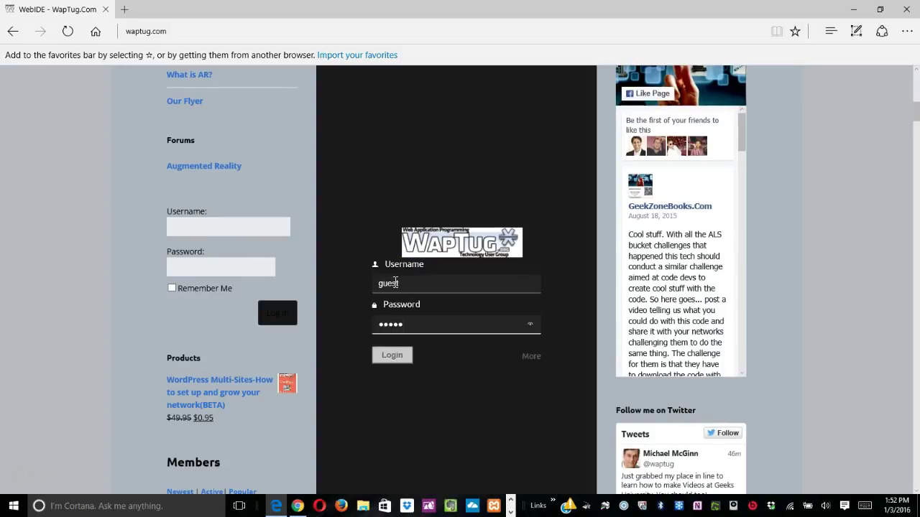
pyautogui.click(394, 358)
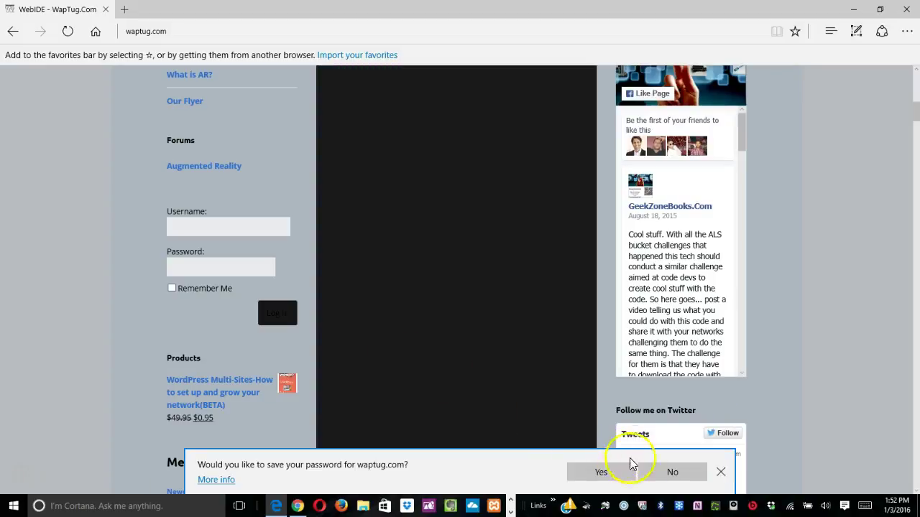
pyautogui.click(656, 477)
# Browse the guest project's file list, then scroll back up to the WebIDE post.
pyautogui.click(408, 280)
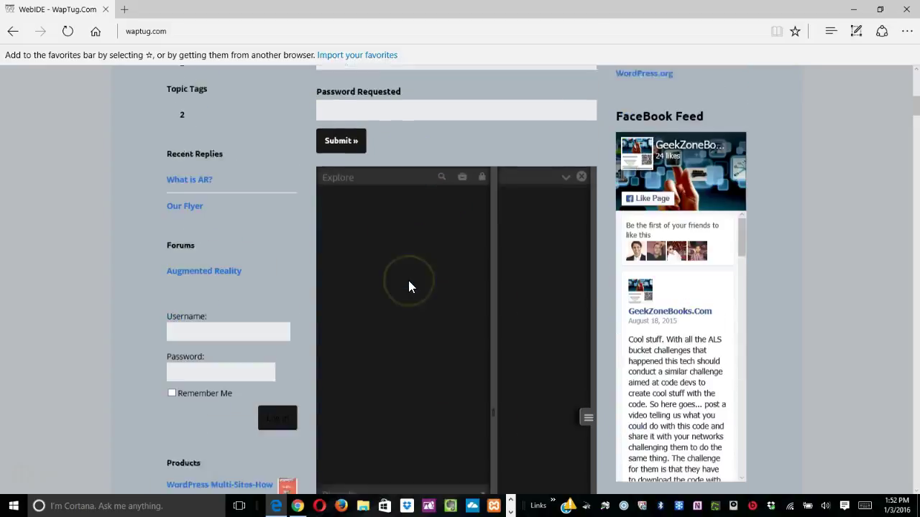
pyautogui.scroll(-2, 408, 286)
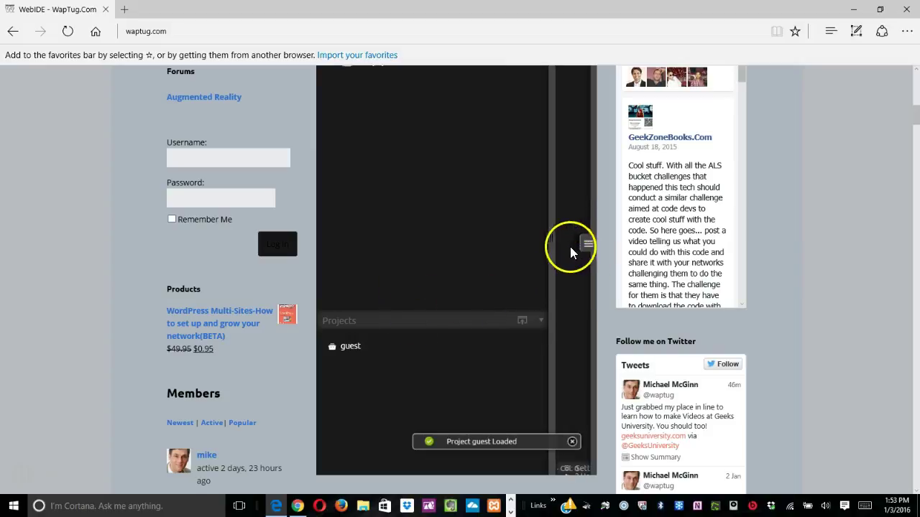
pyautogui.moveTo(584, 250)
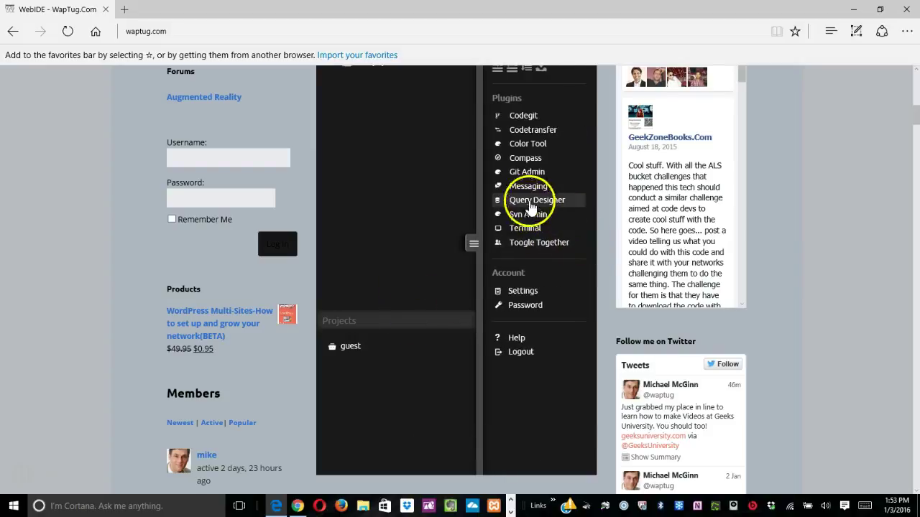
pyautogui.scroll(1, 528, 121)
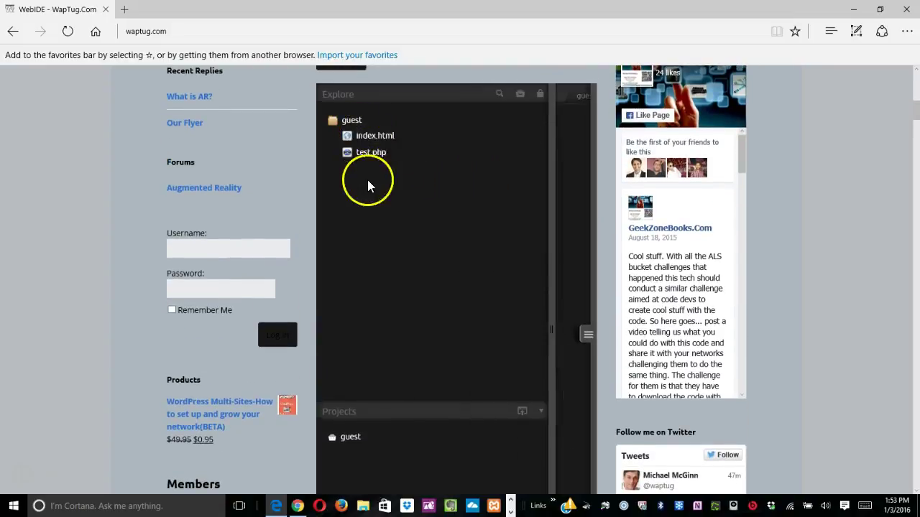
pyautogui.scroll(7, 423, 293)
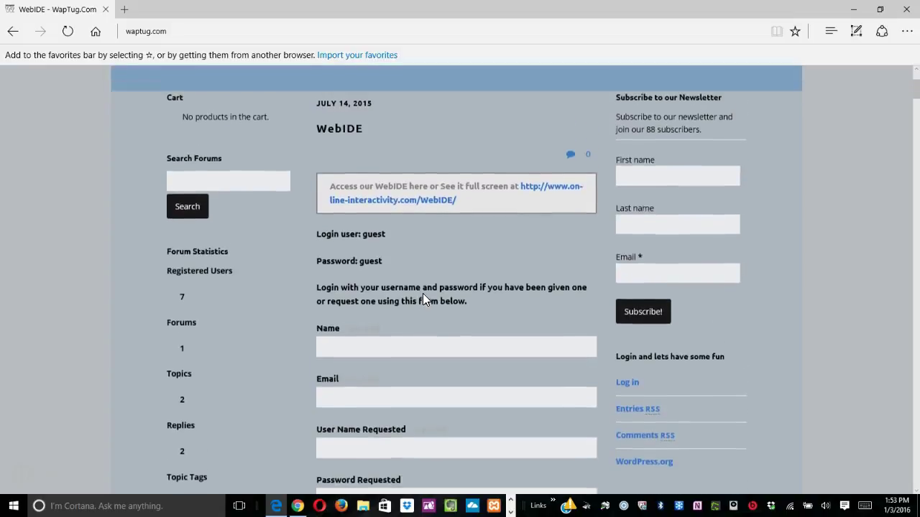
# Open the full-screen WebIDE in a new tab and open index.html from the Explore tree.
pyautogui.click(402, 204)
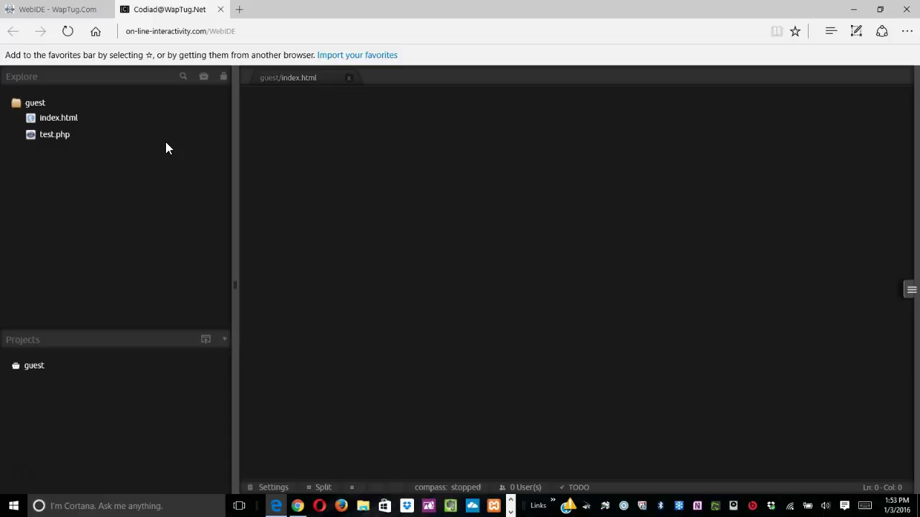
pyautogui.click(48, 120)
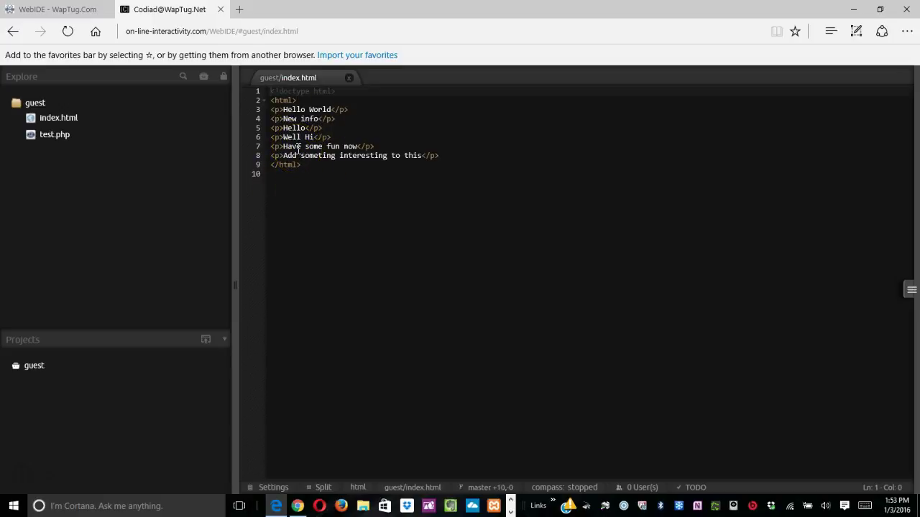
# Add a line 9 paragraph '<p>Hewllo I was here.</p>' to index.html and save it.
pyautogui.click(448, 159)
pyautogui.press('Return')
pyautogui.write('<p>')
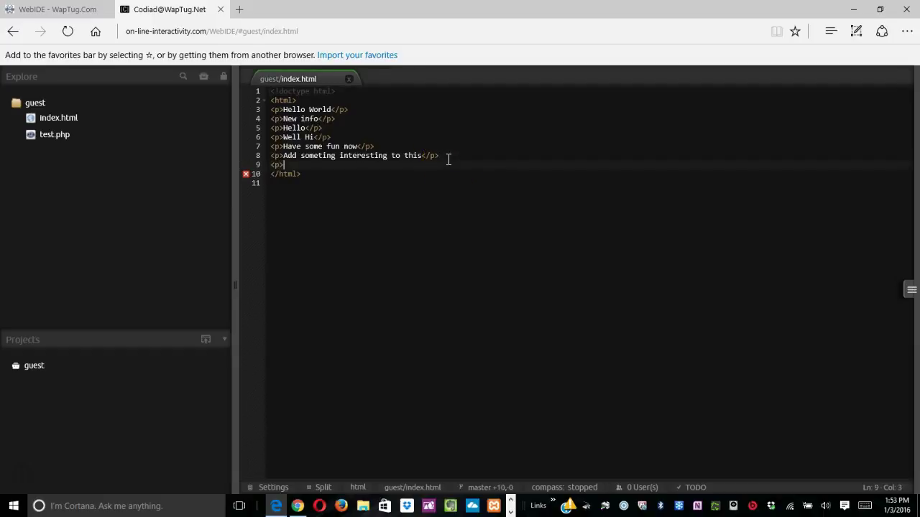
pyautogui.write('Hewllo I was hear.')
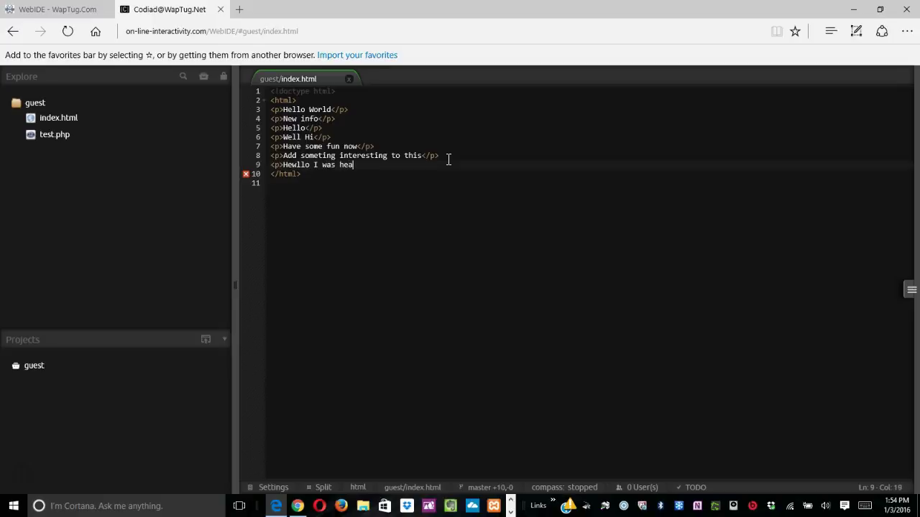
pyautogui.press('BackSpace')
pyautogui.press('BackSpace')
pyautogui.press('BackSpace')
pyautogui.press('BackSpace')
pyautogui.write('ere.</p>')
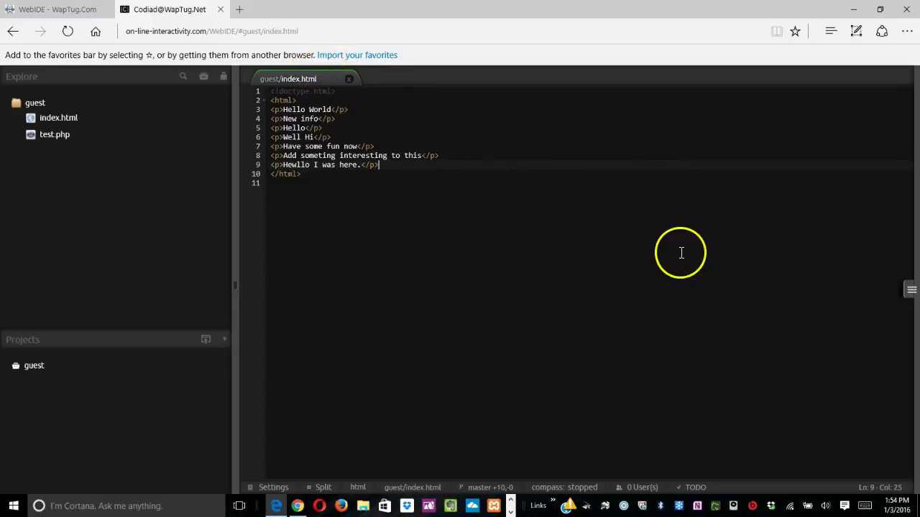
pyautogui.click(905, 291)
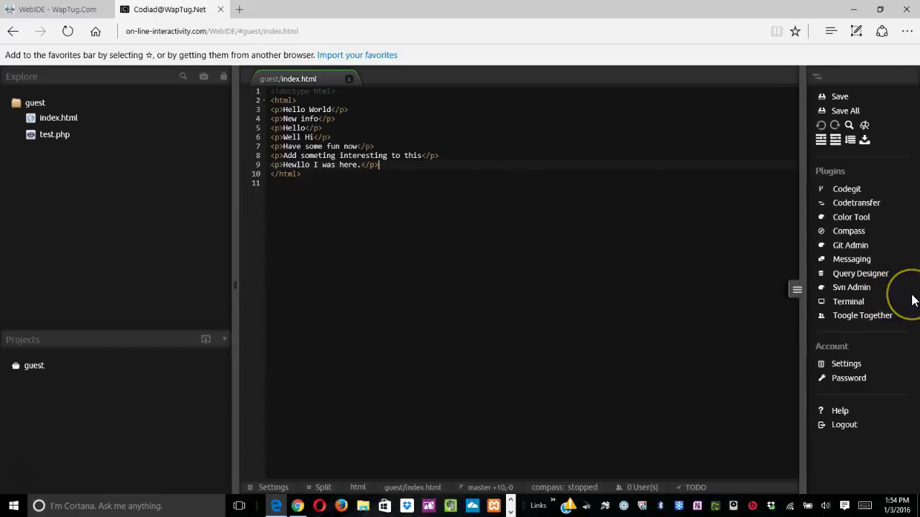
pyautogui.click(838, 98)
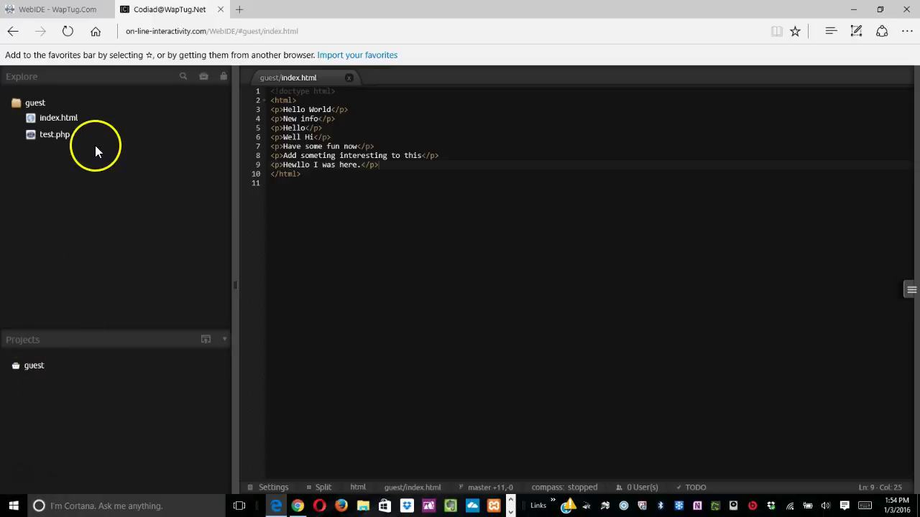
# Open test.php from the Explore tree beside index.html.
pyautogui.click(48, 140)
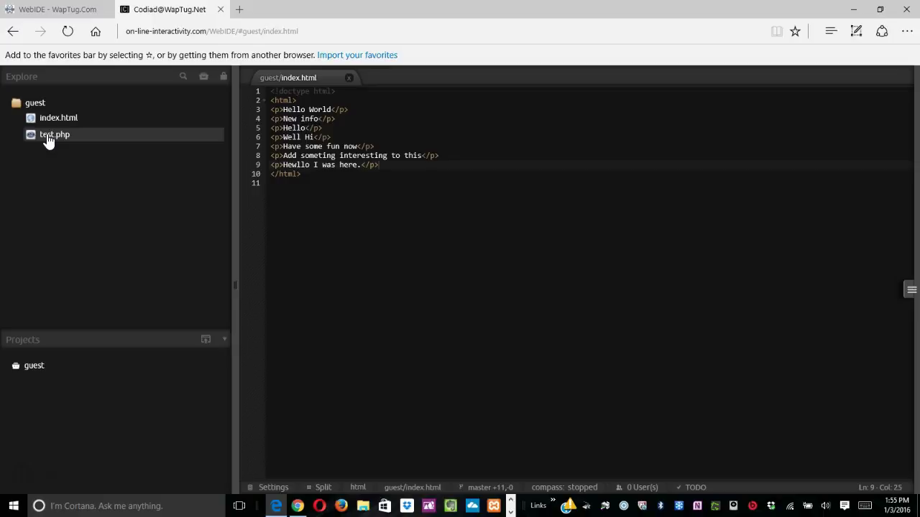
pyautogui.click(57, 160)
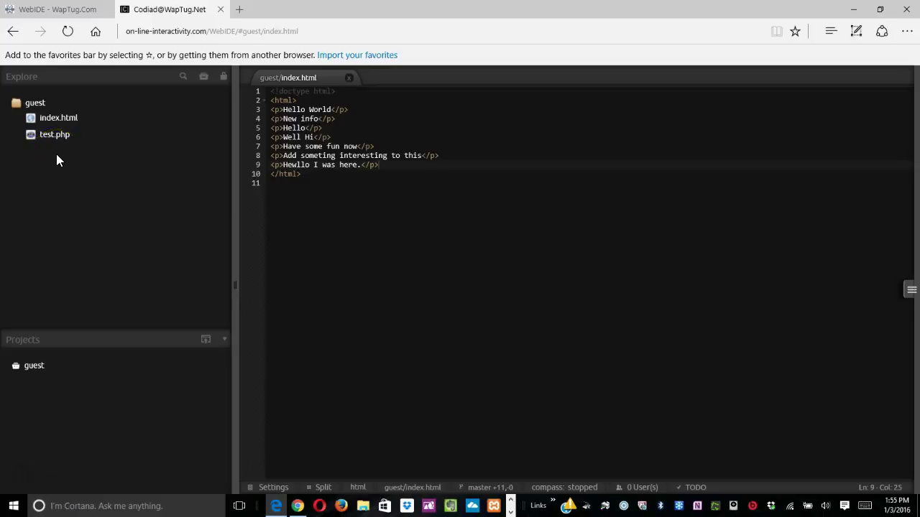
pyautogui.click(54, 138)
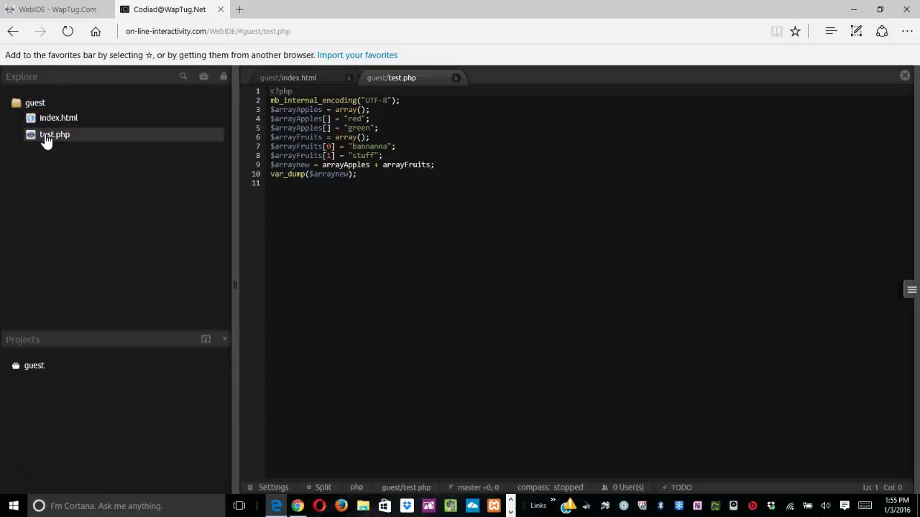
# Preview test.php's output in a new tab, then return to the Codiad tab.
pyautogui.rightClick(45, 138)
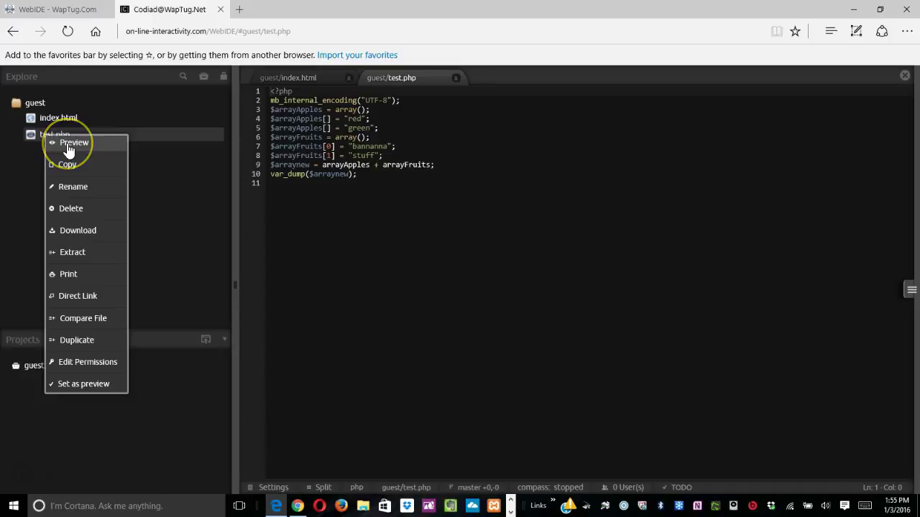
pyautogui.click(69, 147)
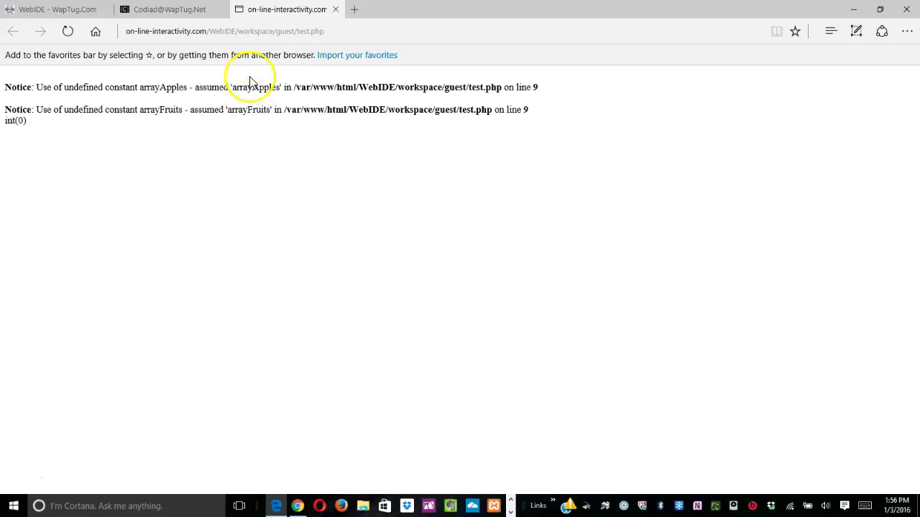
pyautogui.click(159, 13)
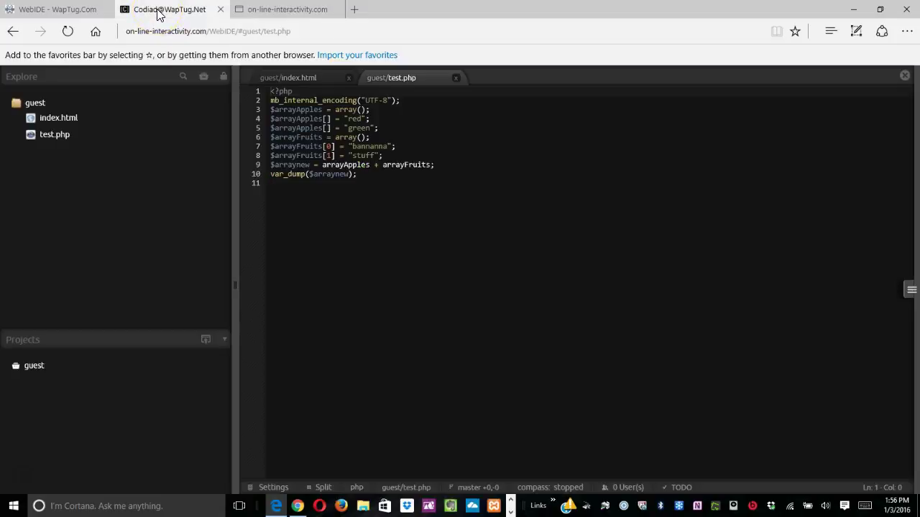
# Preview index.html in the browser, view the rendered page, then close that preview.
pyautogui.rightClick(56, 124)
pyautogui.click(63, 127)
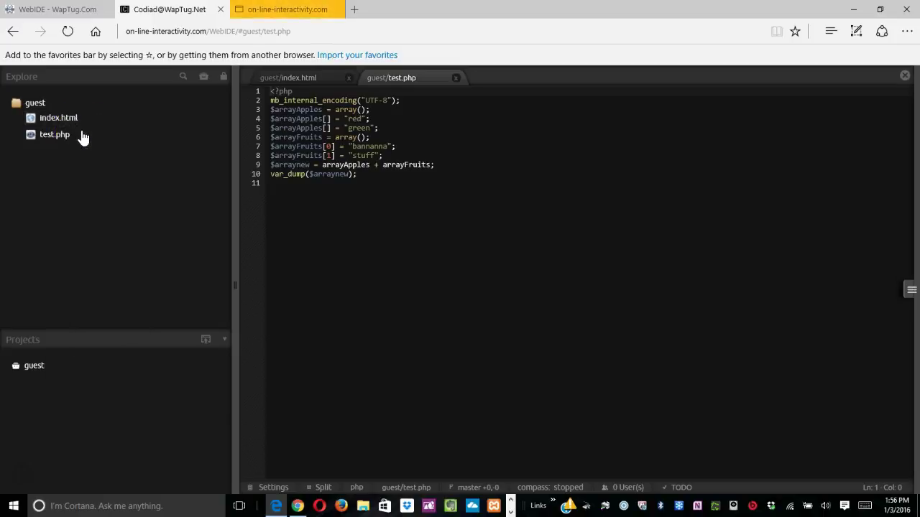
pyautogui.click(273, 10)
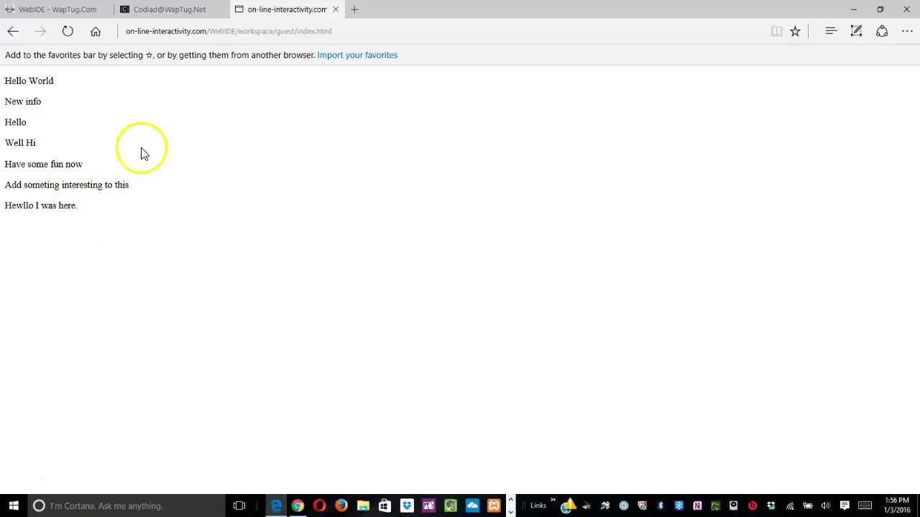
pyautogui.click(337, 10)
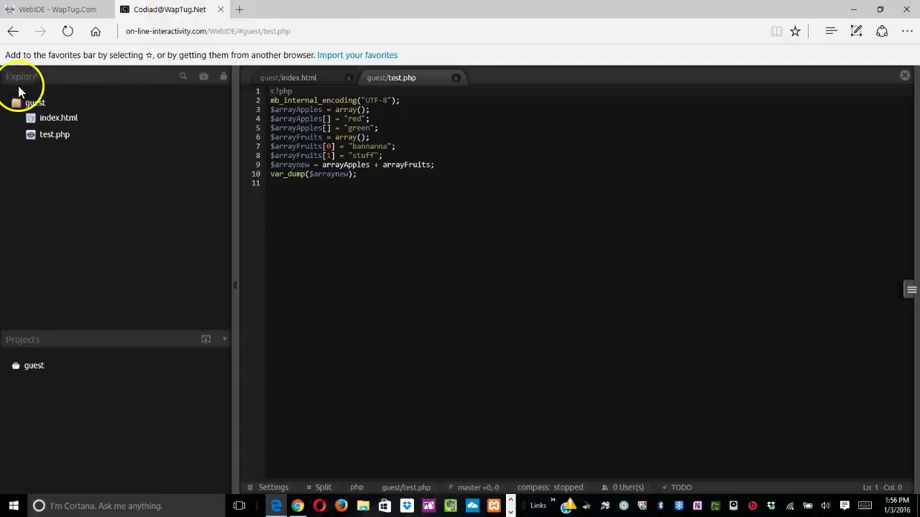
# Try creating test.php in the guest folder and dismiss the File Already Exists notice.
pyautogui.rightClick(34, 106)
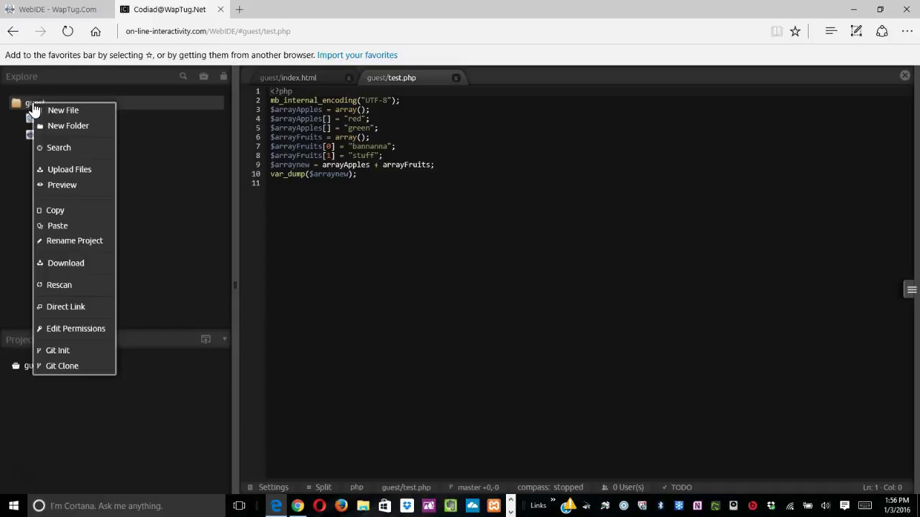
pyautogui.click(61, 112)
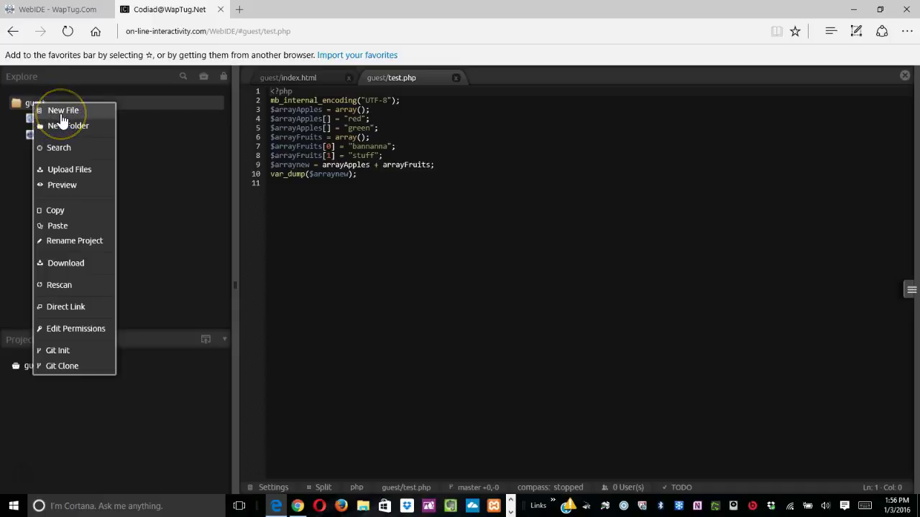
pyautogui.click(61, 180)
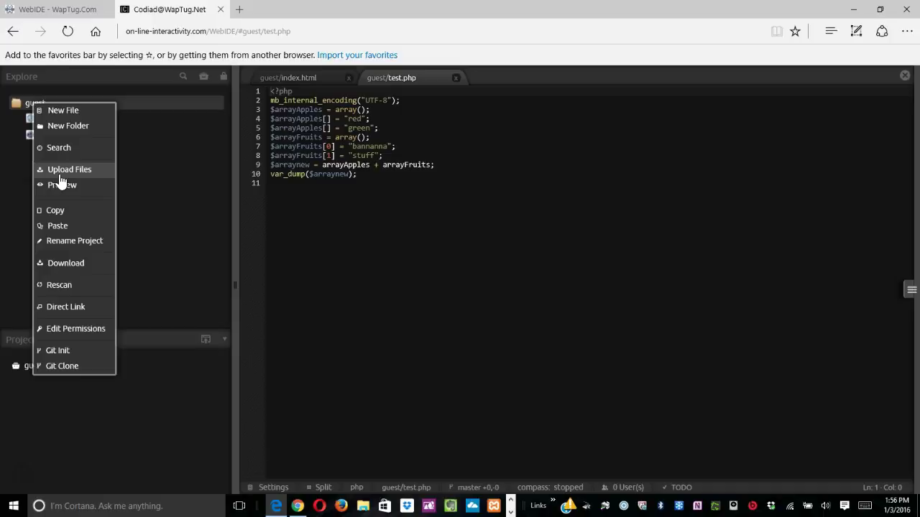
pyautogui.click(56, 115)
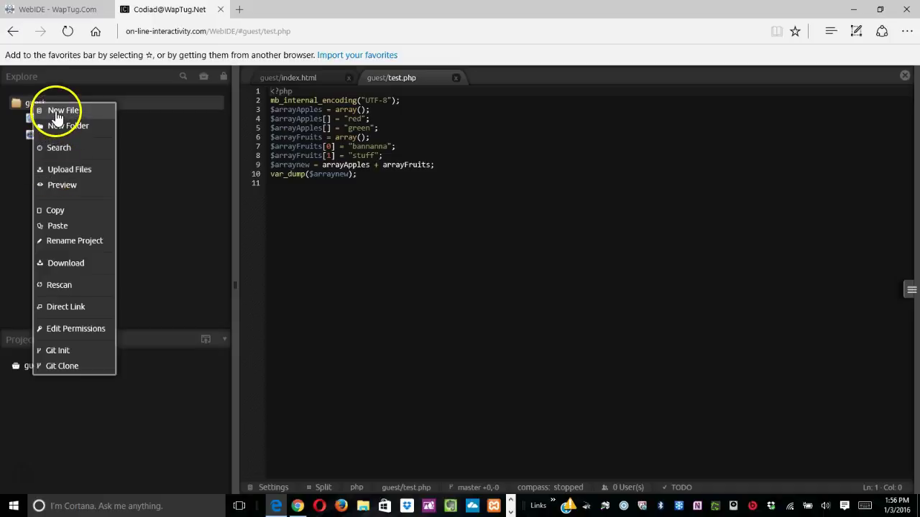
pyautogui.write('testy.php')
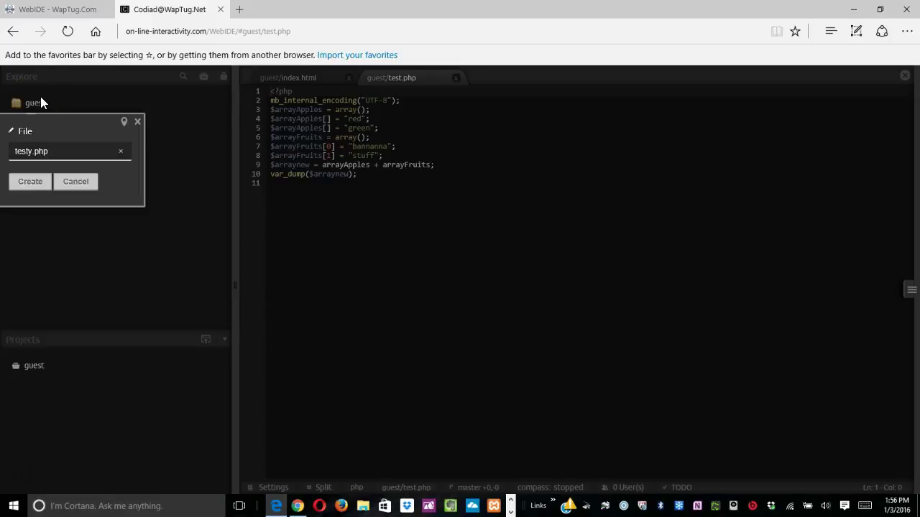
pyautogui.click(33, 150)
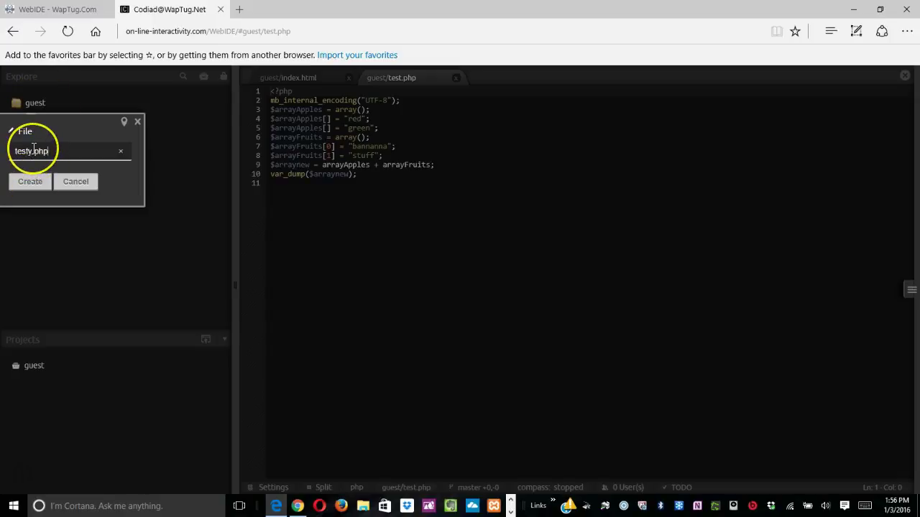
pyautogui.press('BackSpace')
pyautogui.click(30, 182)
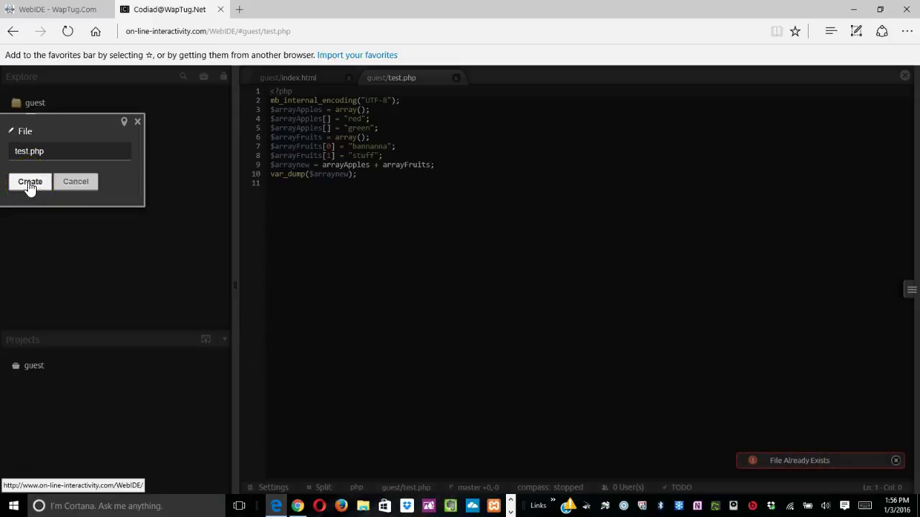
pyautogui.click(591, 376)
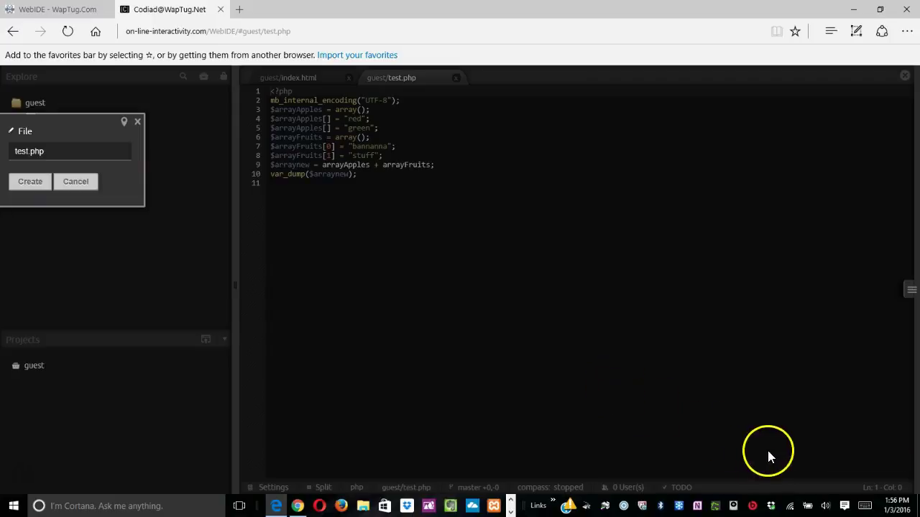
# Rename the new file to tesnewt.php and create it.
pyautogui.click(26, 151)
pyautogui.write('new')
pyautogui.click(40, 147)
pyautogui.click(32, 184)
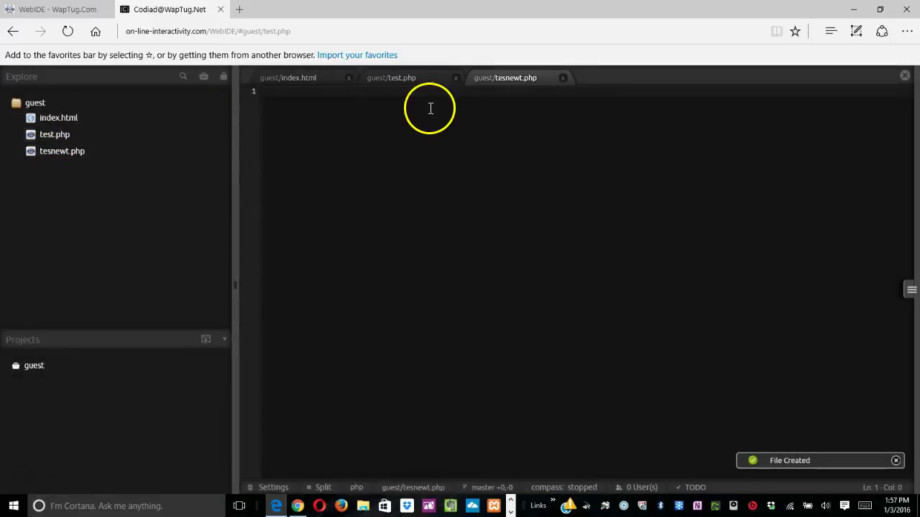
# Start tesnewt.php with a <?php opening tag followed by blank lines.
pyautogui.click(304, 127)
pyautogui.write('s')
pyautogui.press('BackSpace')
pyautogui.write('<?php')
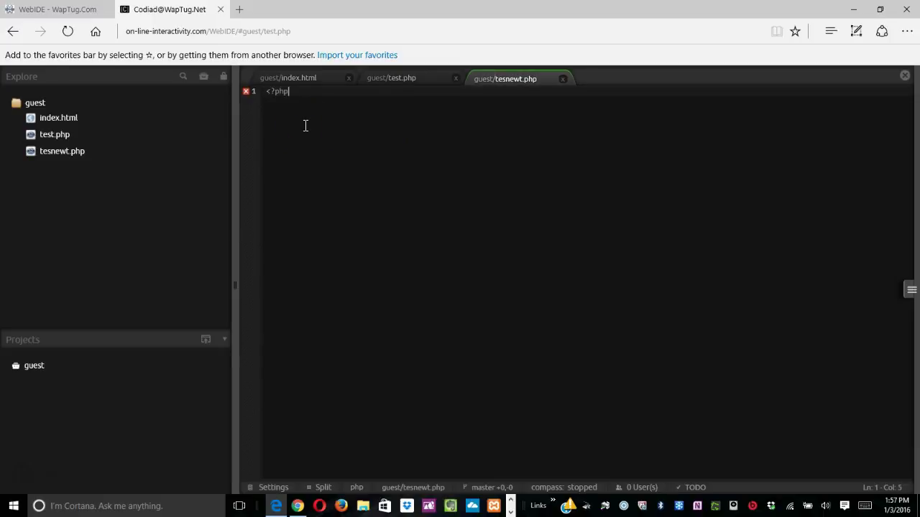
pyautogui.press('Return')
pyautogui.press('Return')
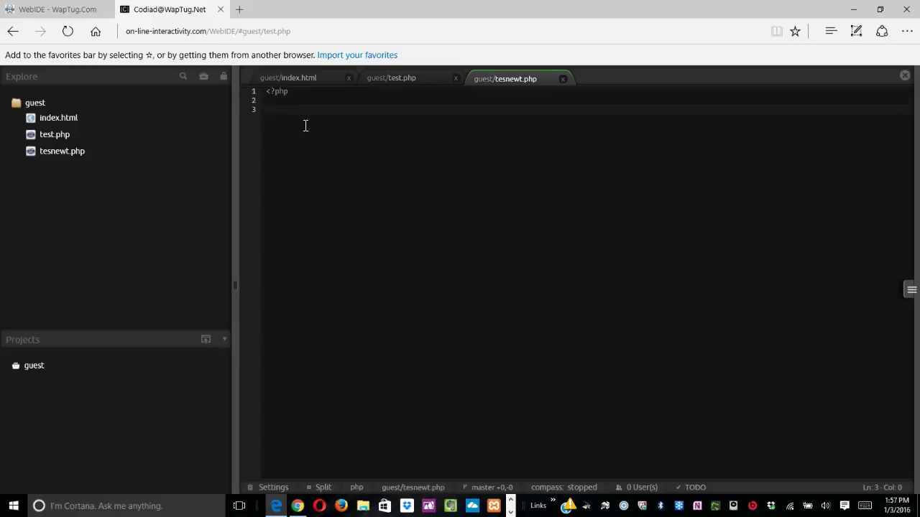
# Add echo "hello"; and a closing ?> tag to tesnewt.php and save it.
pyautogui.write('echo "hello";')
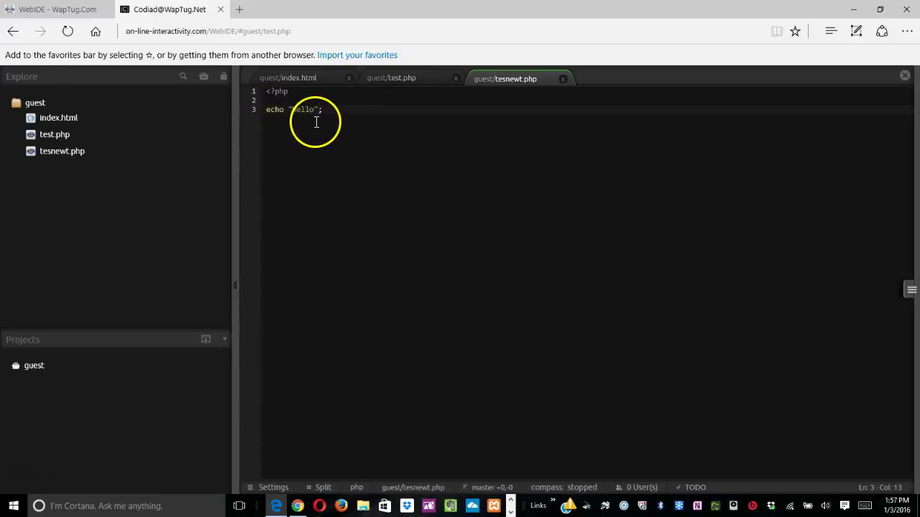
pyautogui.press('Return')
pyautogui.press('Return')
pyautogui.write('?>')
pyautogui.press('Return')
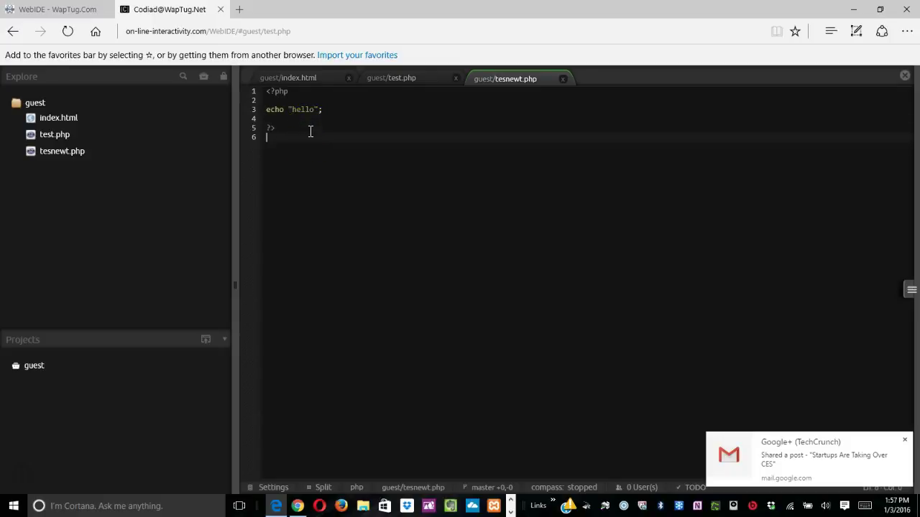
pyautogui.click(910, 289)
pyautogui.click(840, 98)
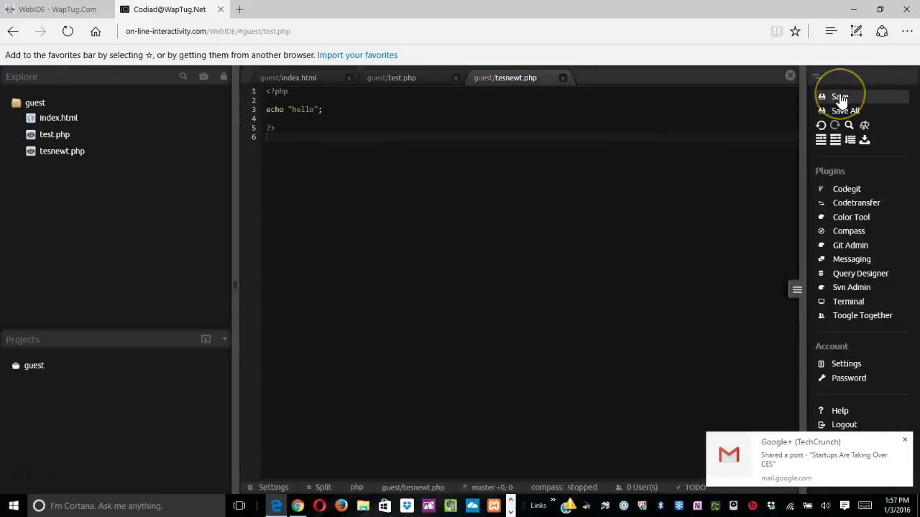
pyautogui.rightClick(48, 152)
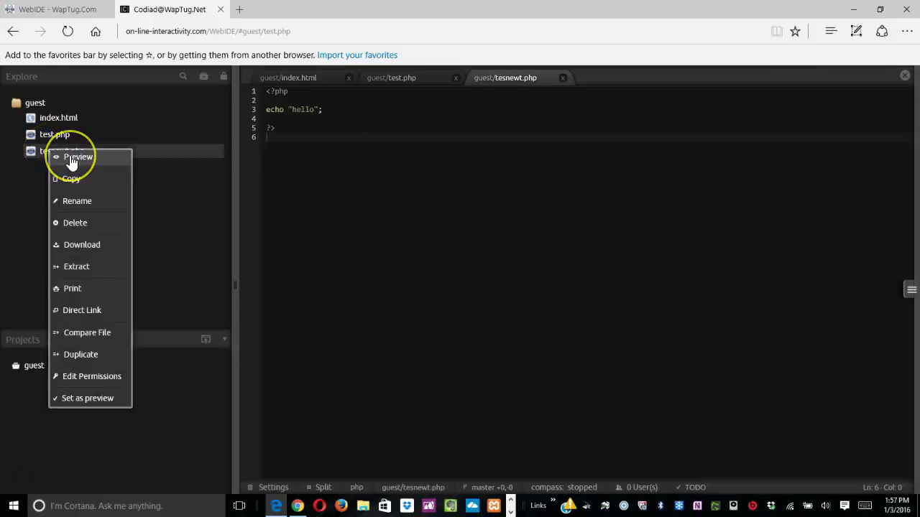
pyautogui.click(66, 159)
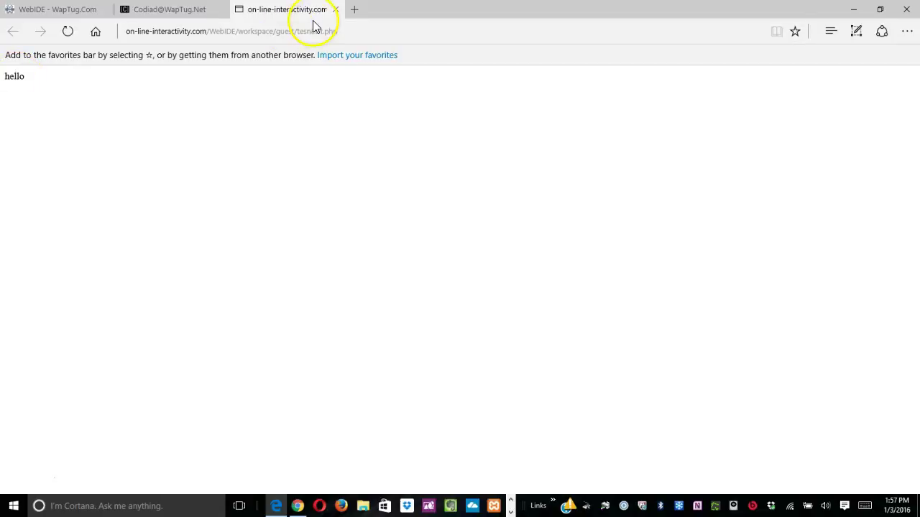
pyautogui.click(335, 10)
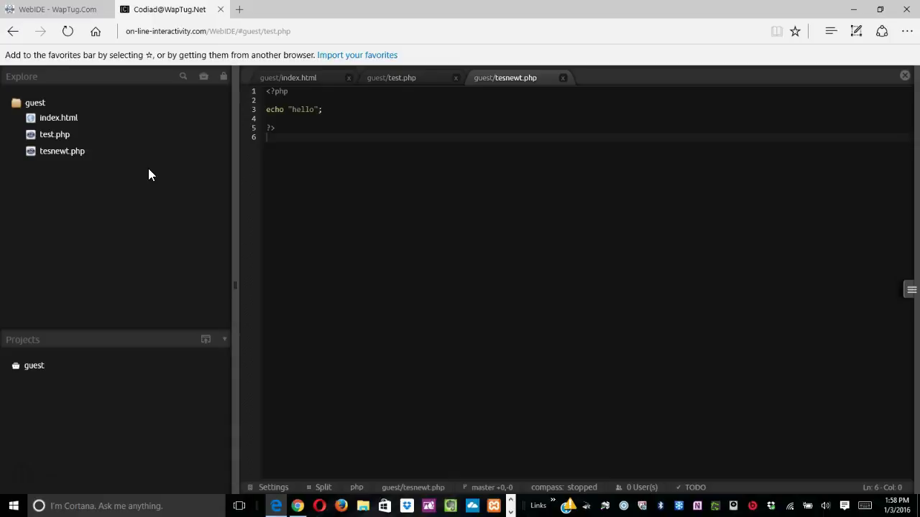
# In a new tab, go to holidaycashprofitgenerationsystems.com using the 'holi' address suggestion.
pyautogui.click(239, 10)
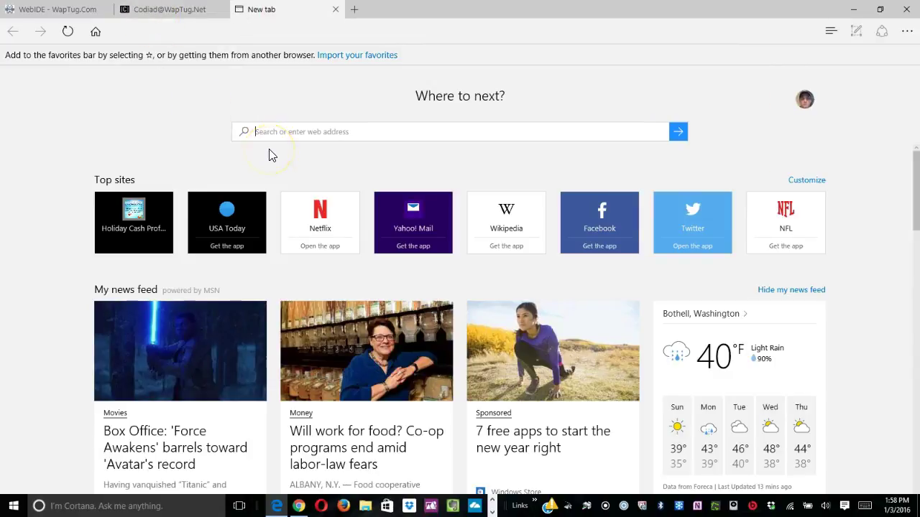
pyautogui.write('holidaycashprofitgenerationsystems.com/')
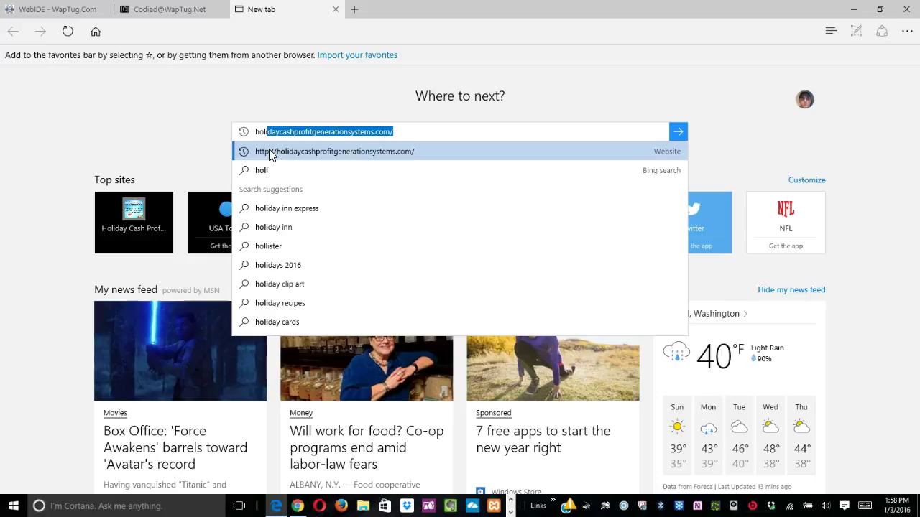
pyautogui.click(269, 152)
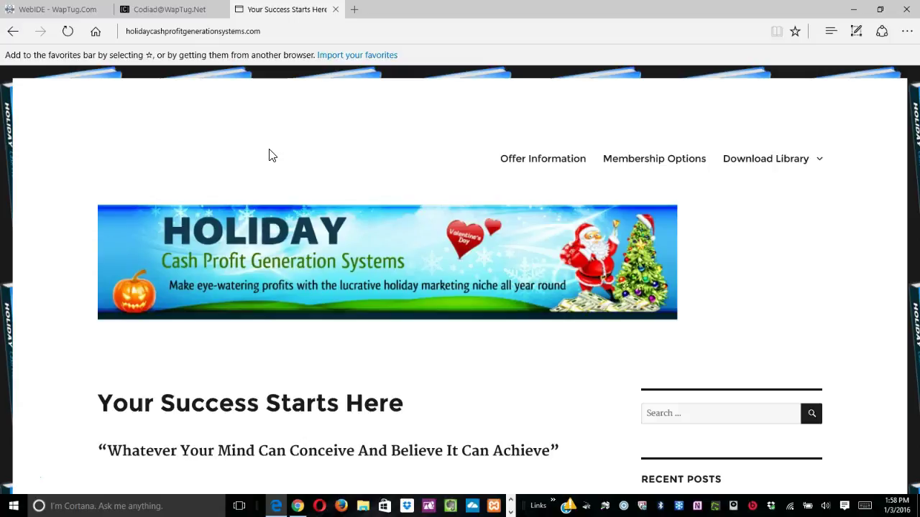
pyautogui.scroll(-15, 271, 156)
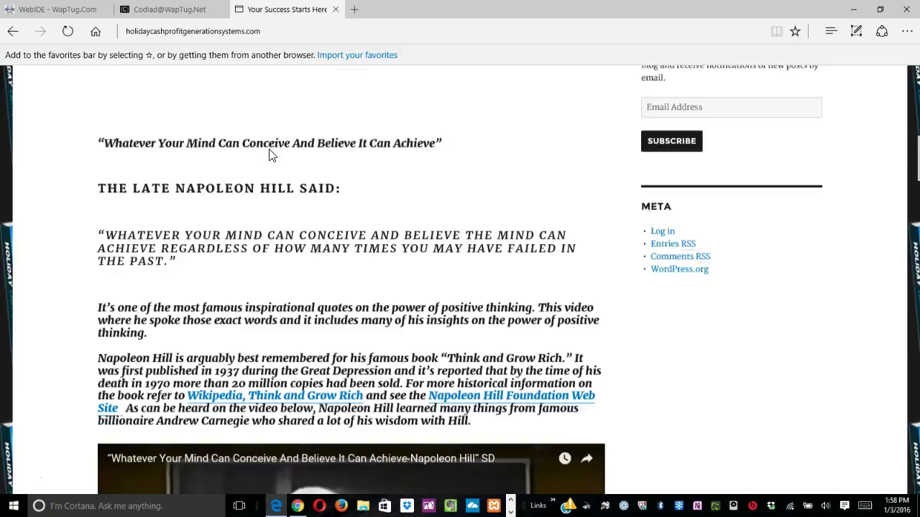
pyautogui.scroll(13, 270, 155)
pyautogui.scroll(2, 269, 149)
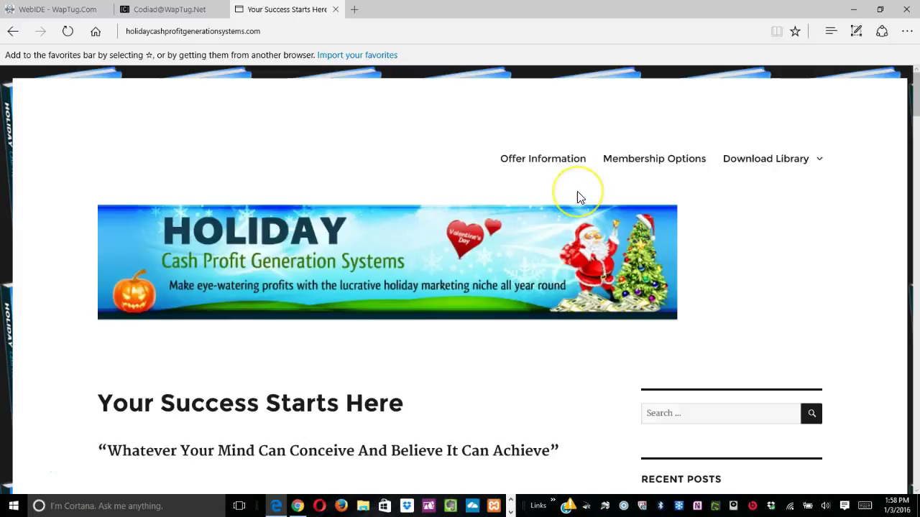
pyautogui.scroll(-1, 577, 191)
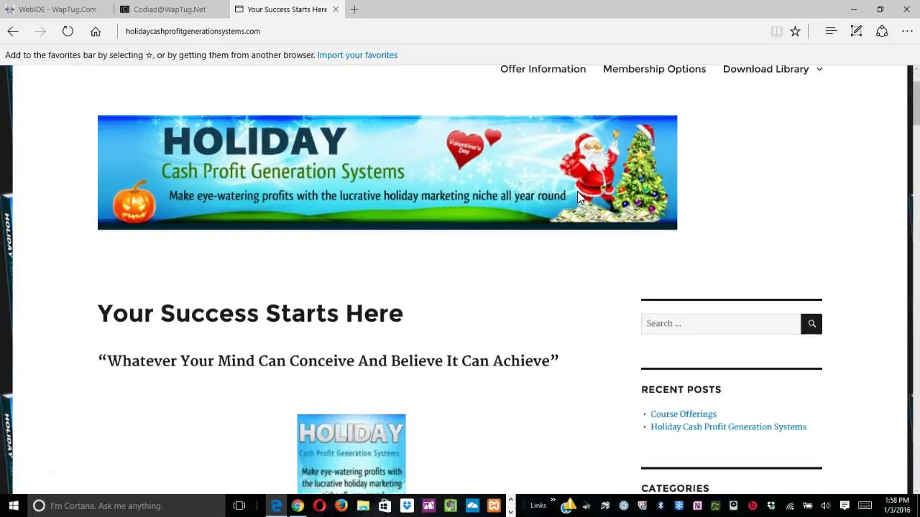
pyautogui.scroll(1, 501, 276)
pyautogui.scroll(1, 500, 276)
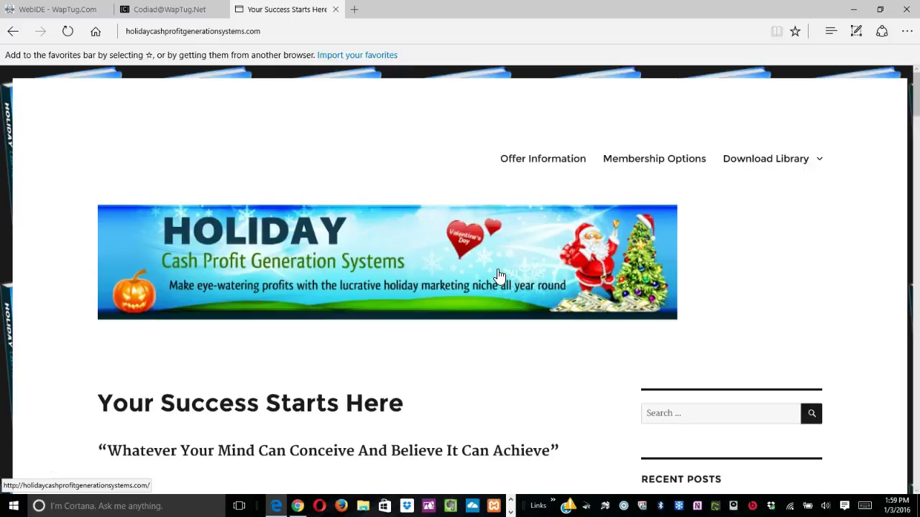
pyautogui.click(450, 360)
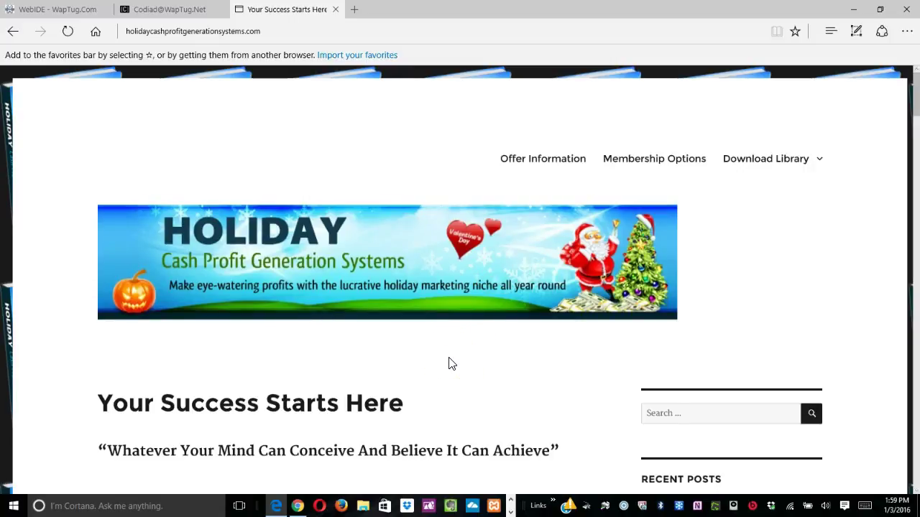
pyautogui.scroll(-2, 451, 363)
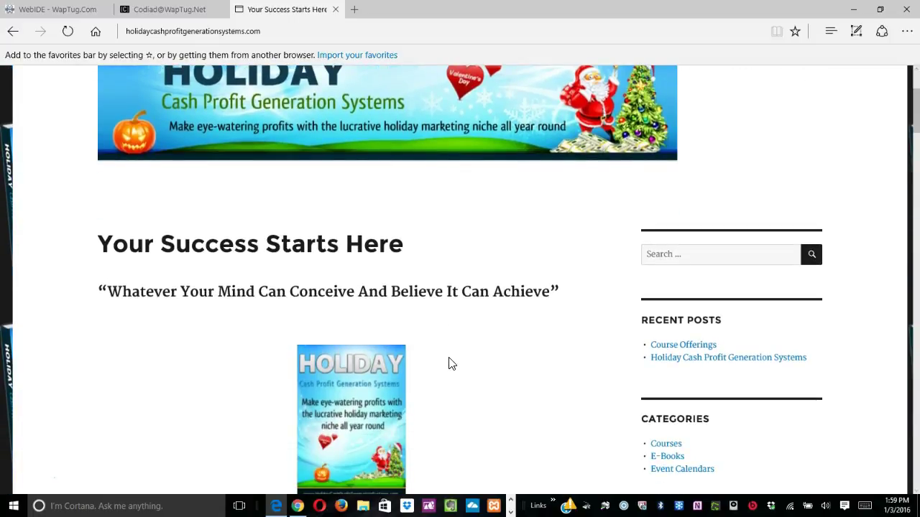
pyautogui.scroll(-2, 451, 363)
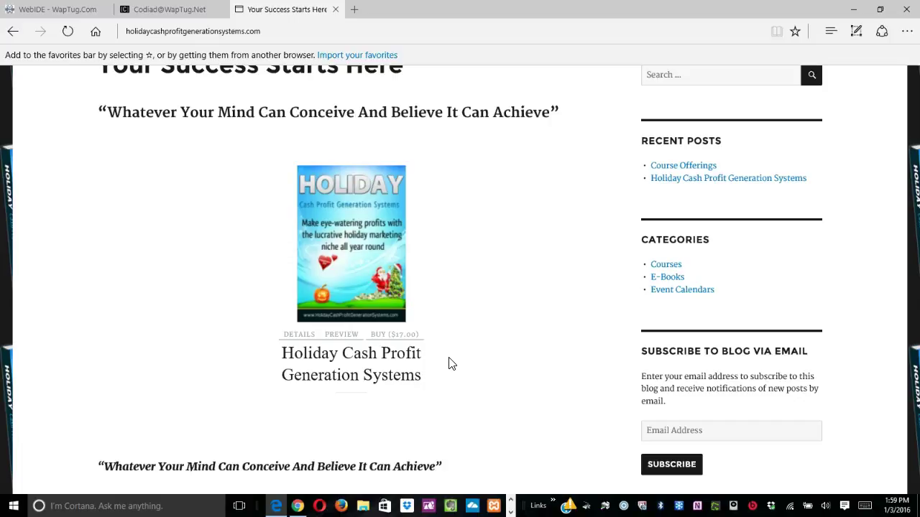
pyautogui.scroll(2, 448, 363)
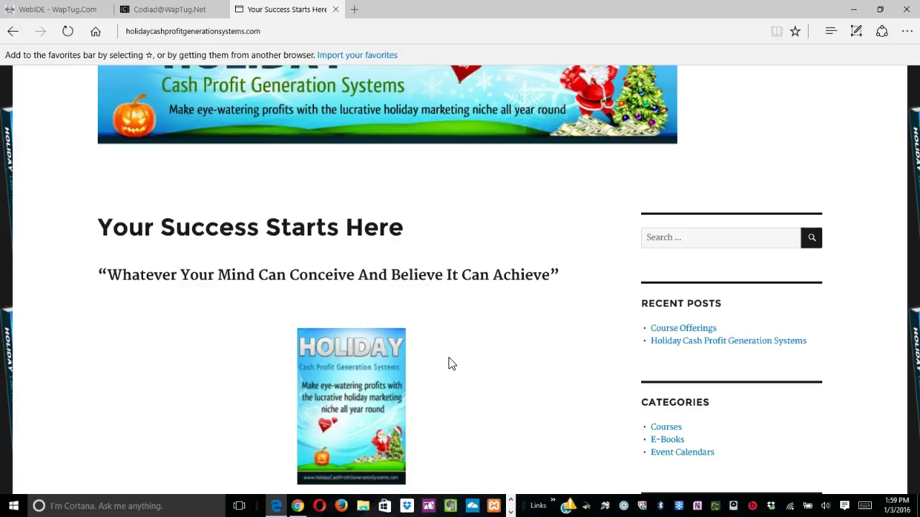
pyautogui.scroll(3, 448, 365)
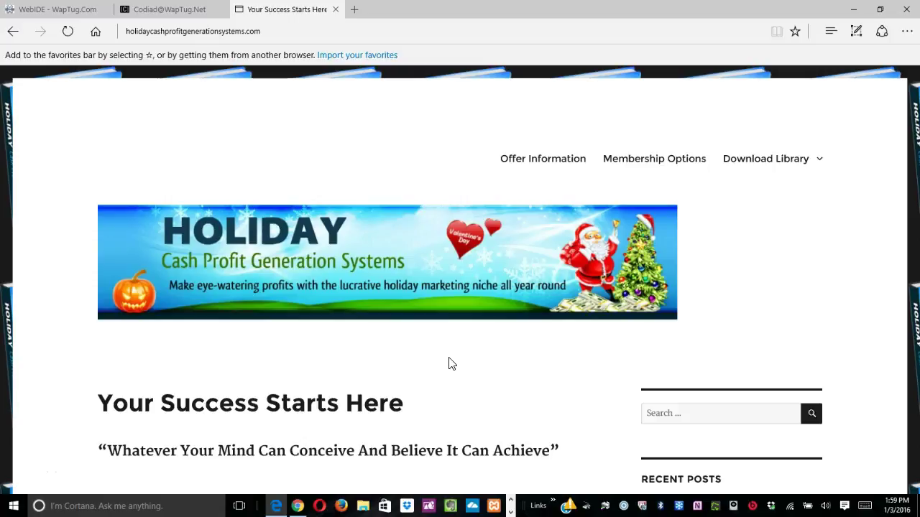
pyautogui.scroll(-2, 448, 364)
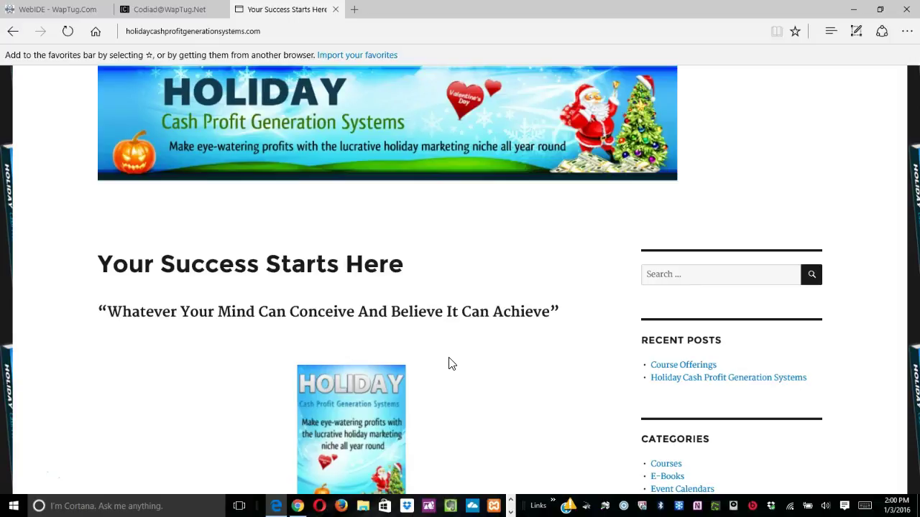
pyautogui.scroll(-2, 448, 364)
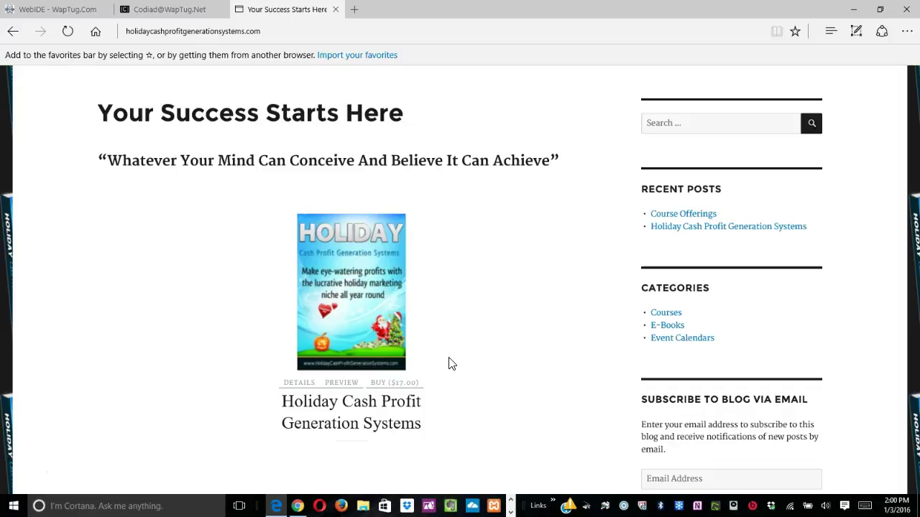
pyautogui.scroll(-1, 448, 364)
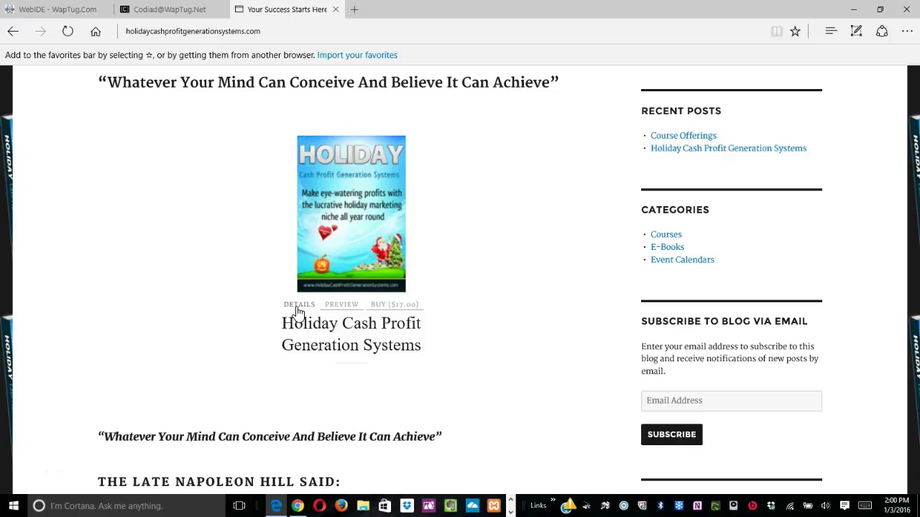
# View the Holiday ebook's details description, then open its preview PDF.
pyautogui.click(298, 305)
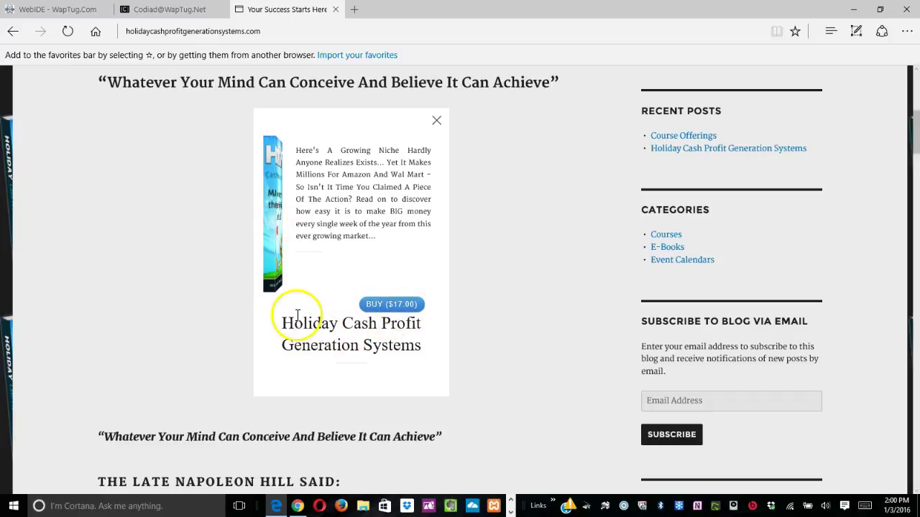
pyautogui.click(436, 120)
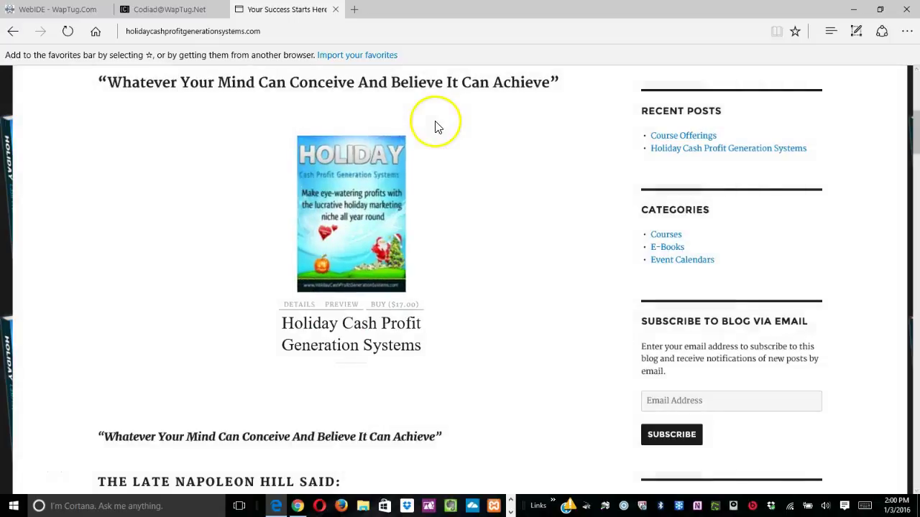
pyautogui.click(342, 306)
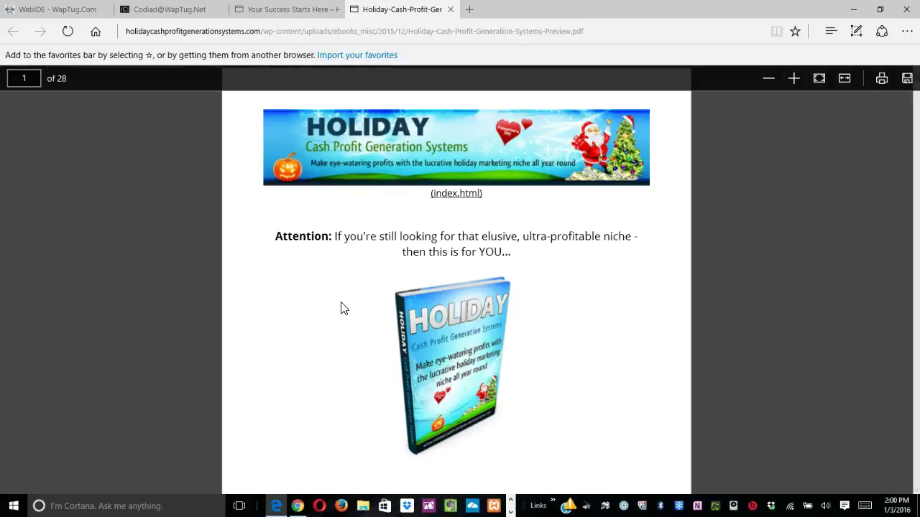
# Scroll through the 28-page preview PDF and close its tab.
pyautogui.scroll(-1, 342, 308)
pyautogui.scroll(1, 342, 309)
pyautogui.scroll(-1, 342, 308)
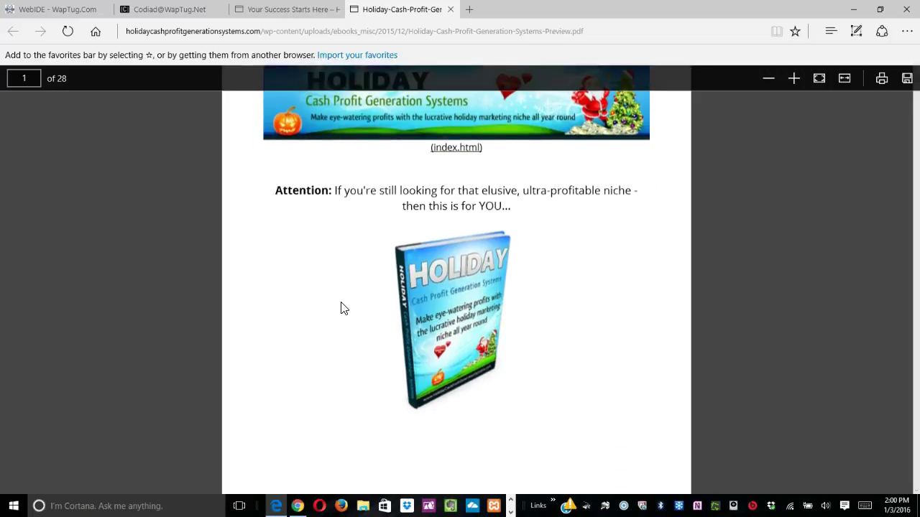
pyautogui.scroll(-7, 342, 309)
pyautogui.scroll(-6, 342, 308)
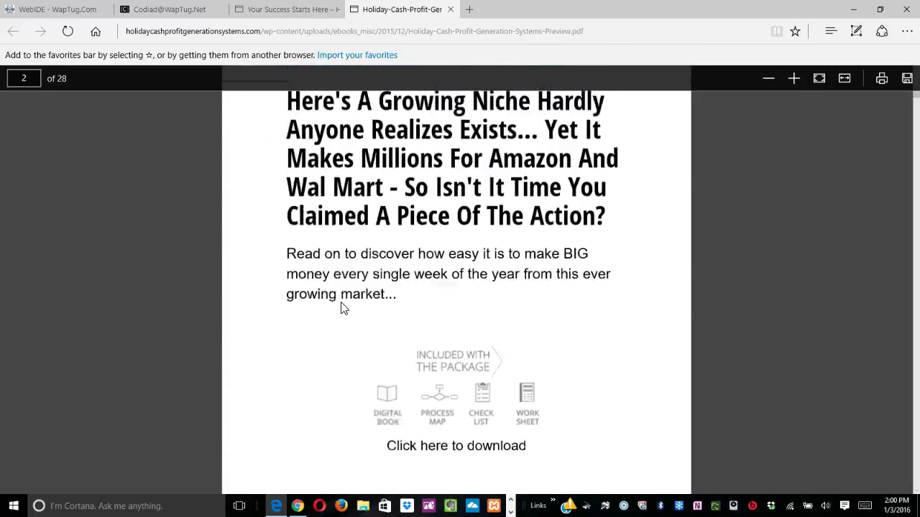
pyautogui.scroll(-20, 331, 310)
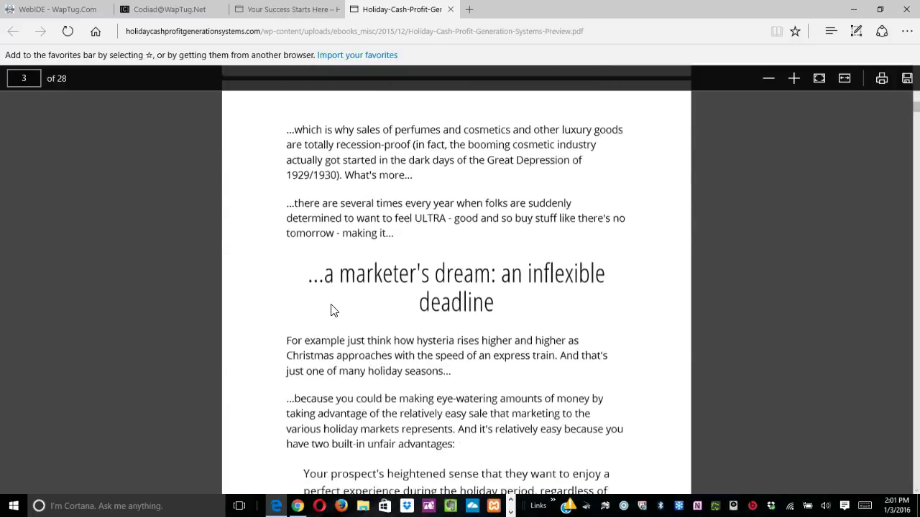
pyautogui.scroll(20, 327, 309)
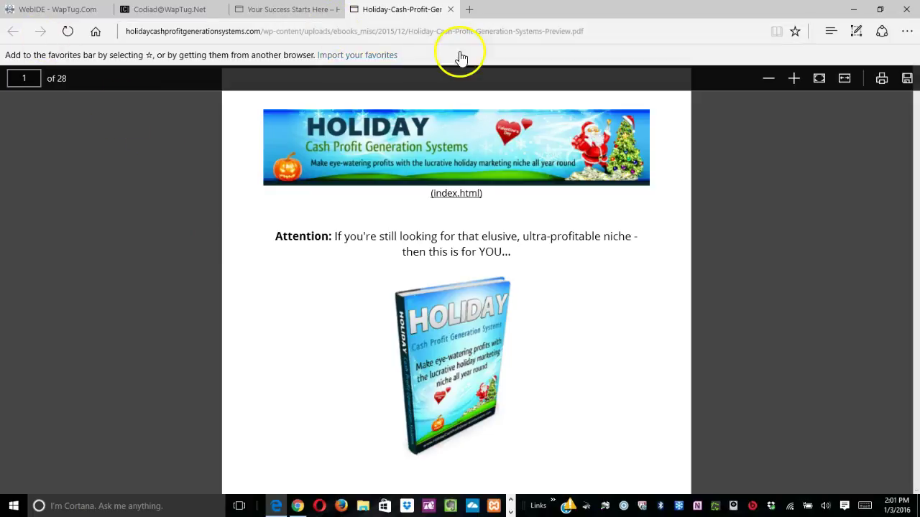
pyautogui.click(450, 10)
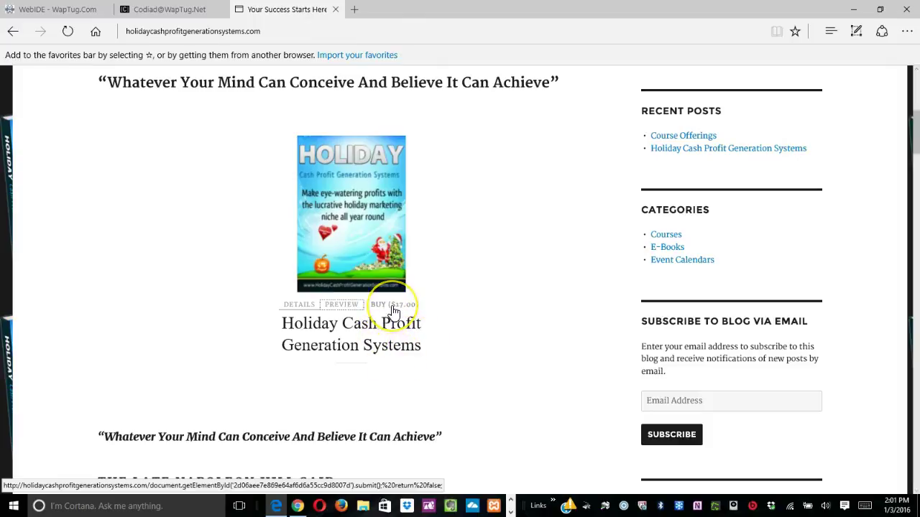
# Buy the Holiday ebook for $17.00, submitting a test name and e-mail as buyer details.
pyautogui.click(394, 305)
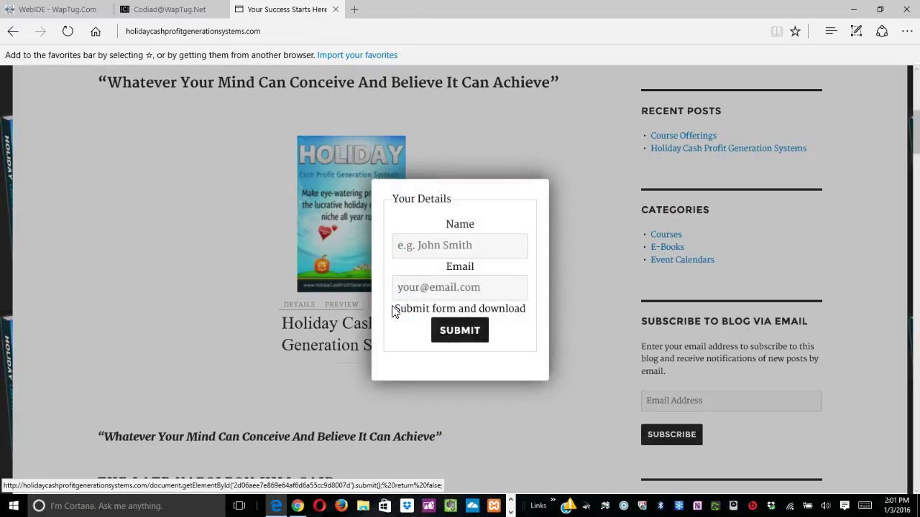
pyautogui.click(425, 248)
pyautogui.write('t')
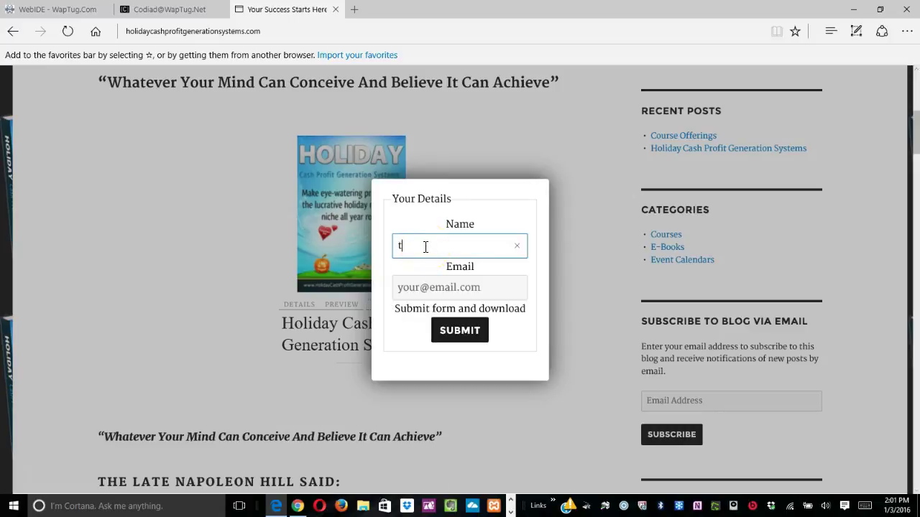
pyautogui.write('est')
pyautogui.press('Tab')
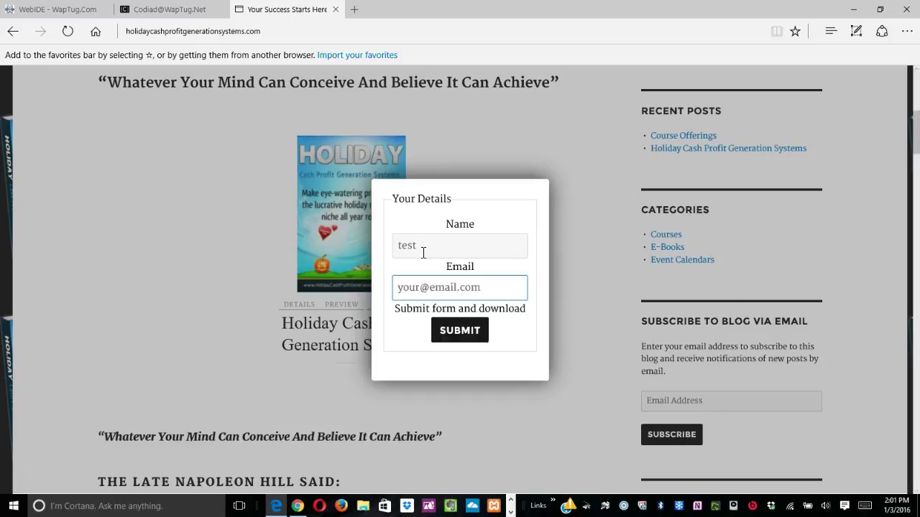
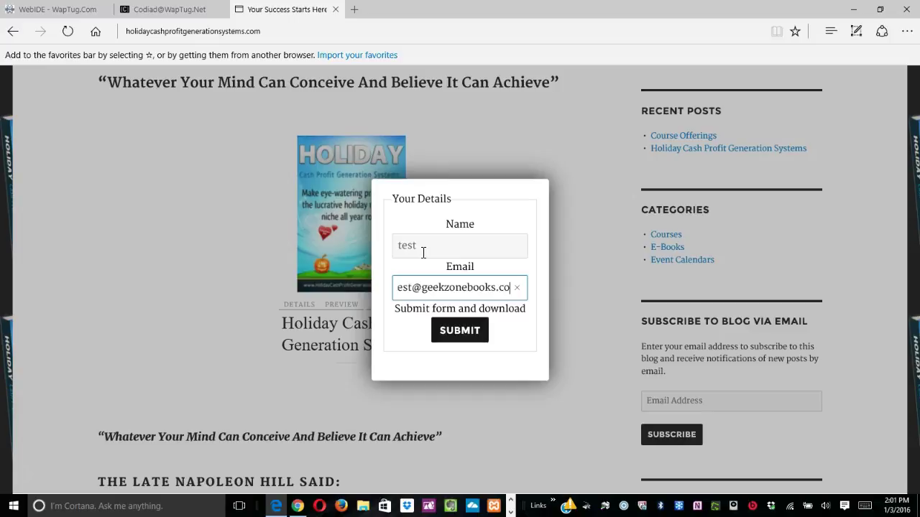
pyautogui.click(461, 332)
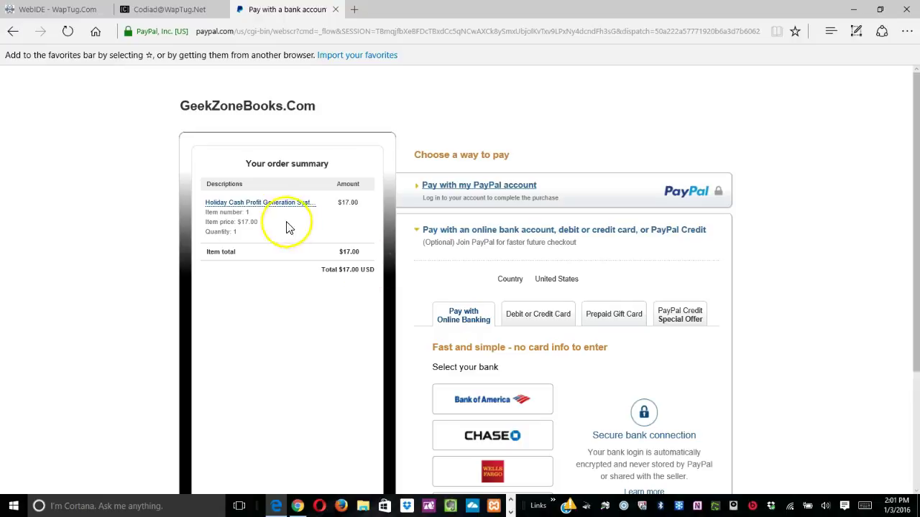
# Scroll down the PayPal checkout to cancel and return to GeekZoneBooks.Com.
pyautogui.scroll(-2, 494, 303)
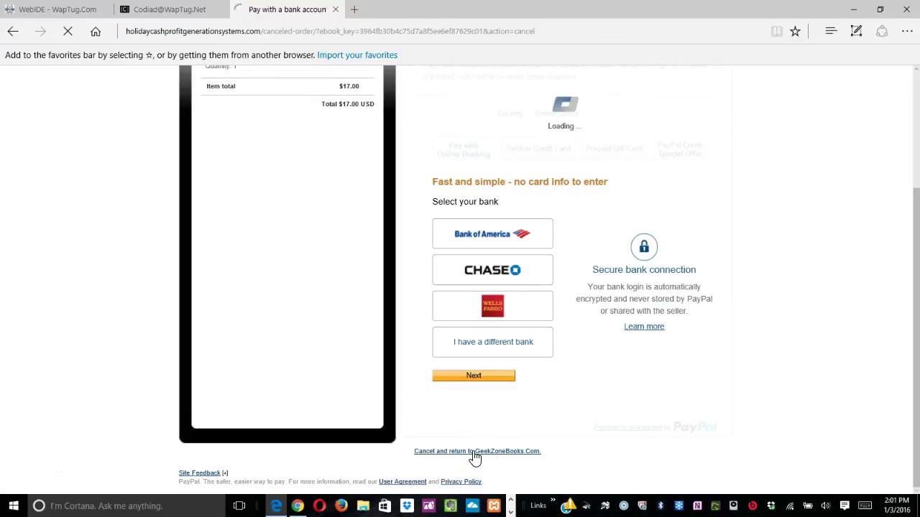
pyautogui.scroll(-1, 474, 452)
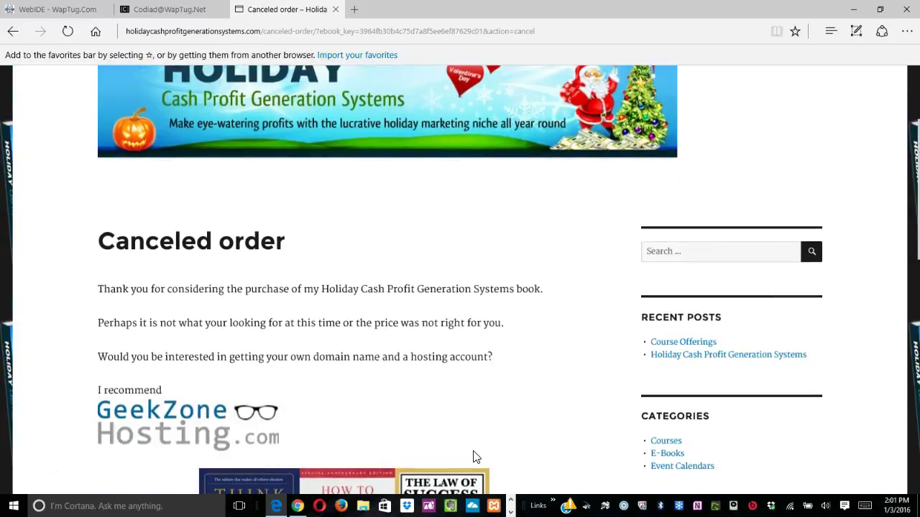
pyautogui.scroll(-1, 473, 451)
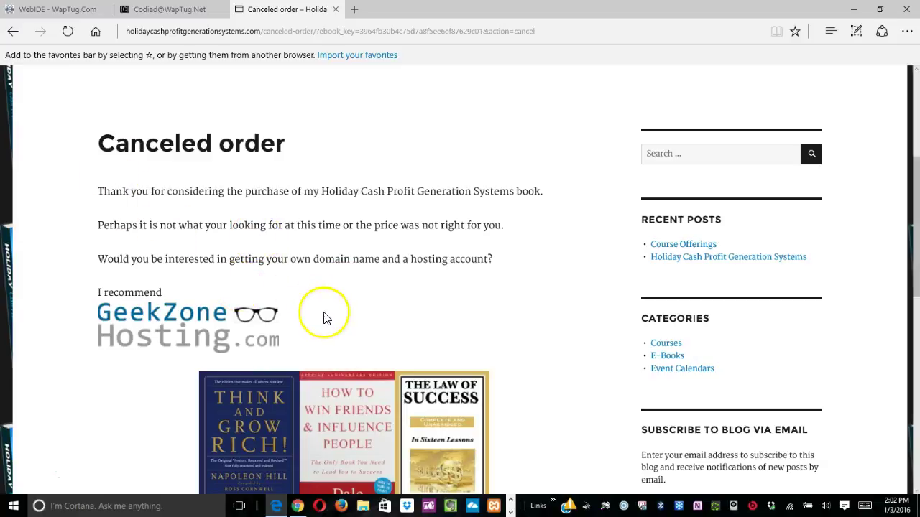
pyautogui.scroll(-1, 323, 316)
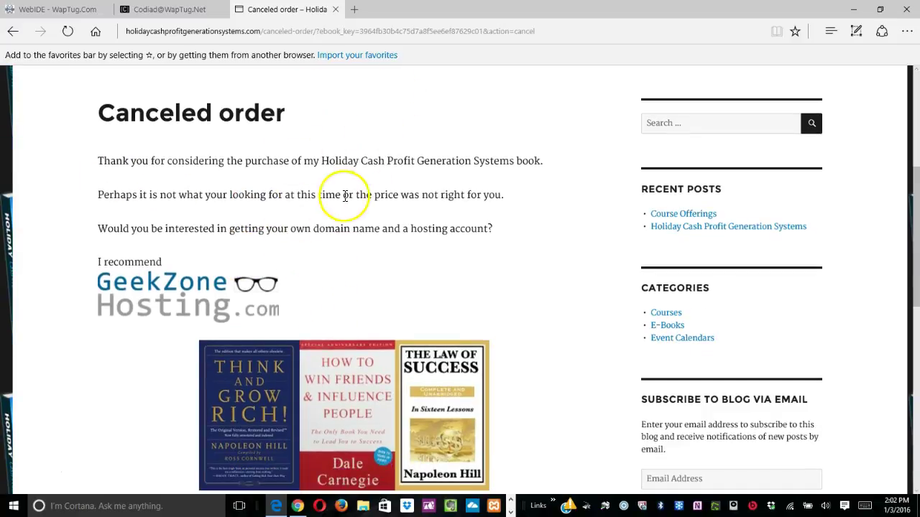
pyautogui.scroll(-2, 534, 370)
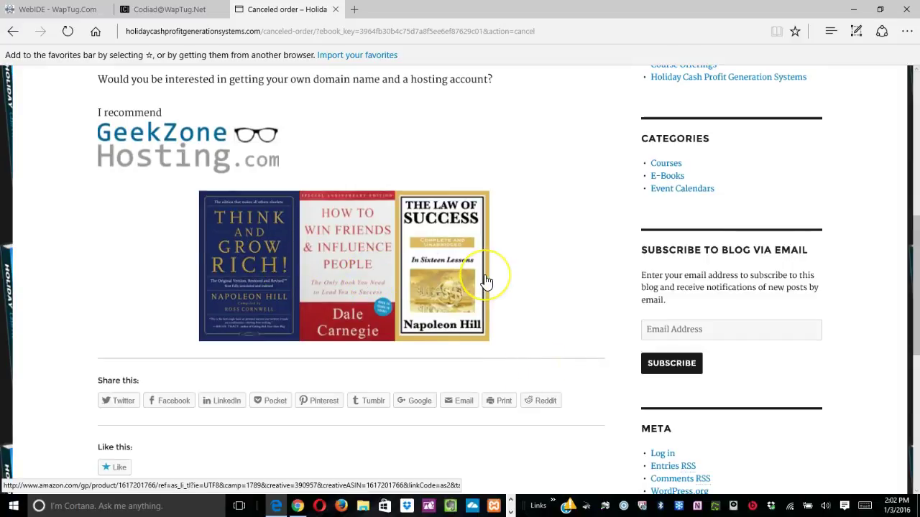
# Try opening the recommended Think and Grow Rich and Law of Success book covers.
pyautogui.click(219, 256)
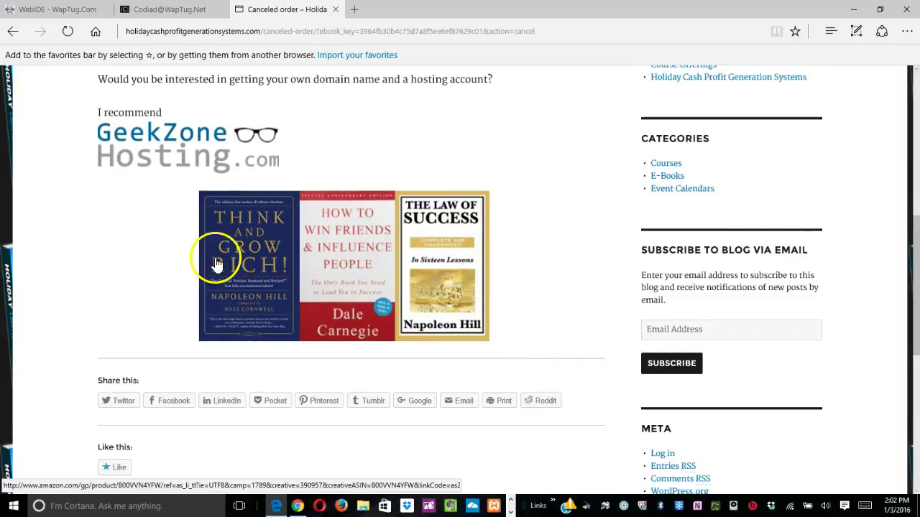
pyautogui.click(26, 477)
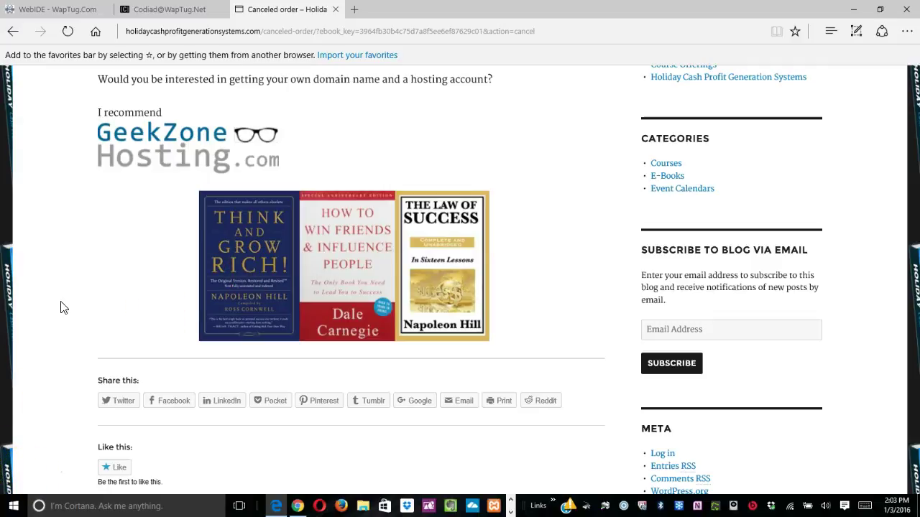
pyautogui.click(426, 255)
pyautogui.click(273, 282)
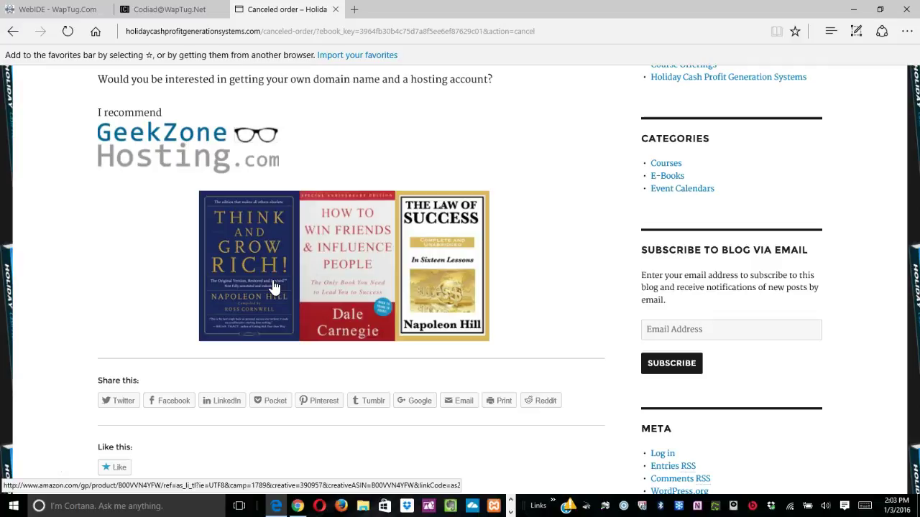
pyautogui.click(273, 286)
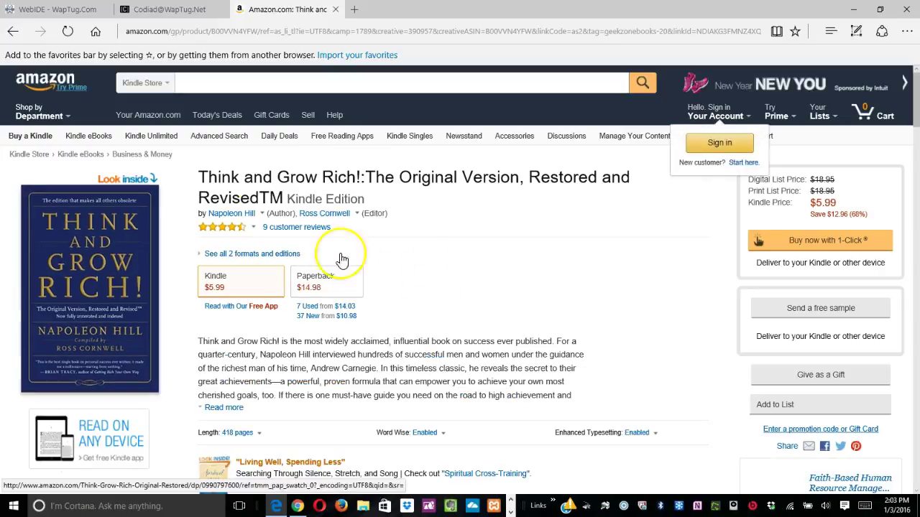
pyautogui.click(13, 31)
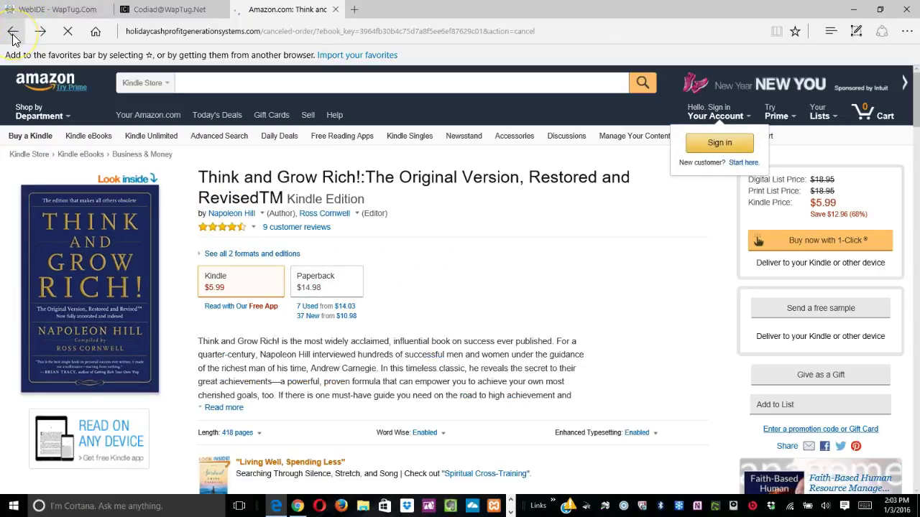
pyautogui.scroll(8, 37, 293)
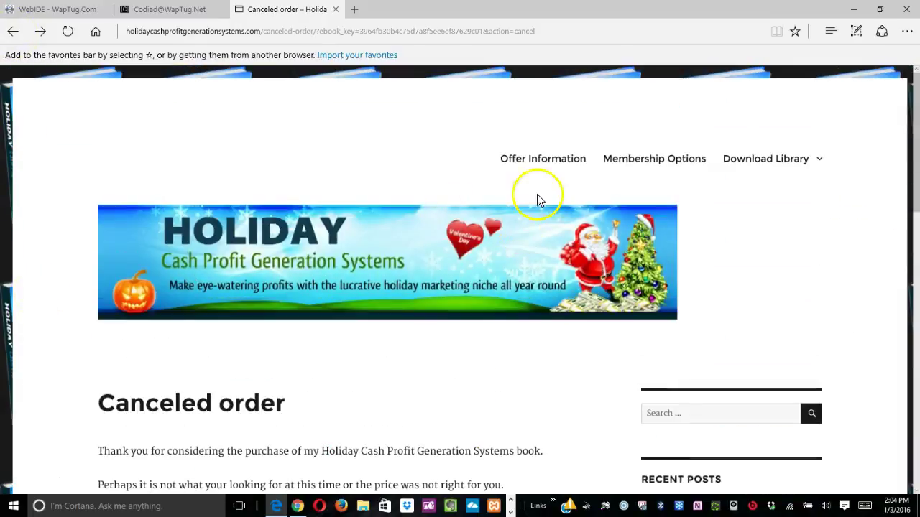
# Open the Offer Information sales page and scroll through its $17 e-book pitch.
pyautogui.click(542, 159)
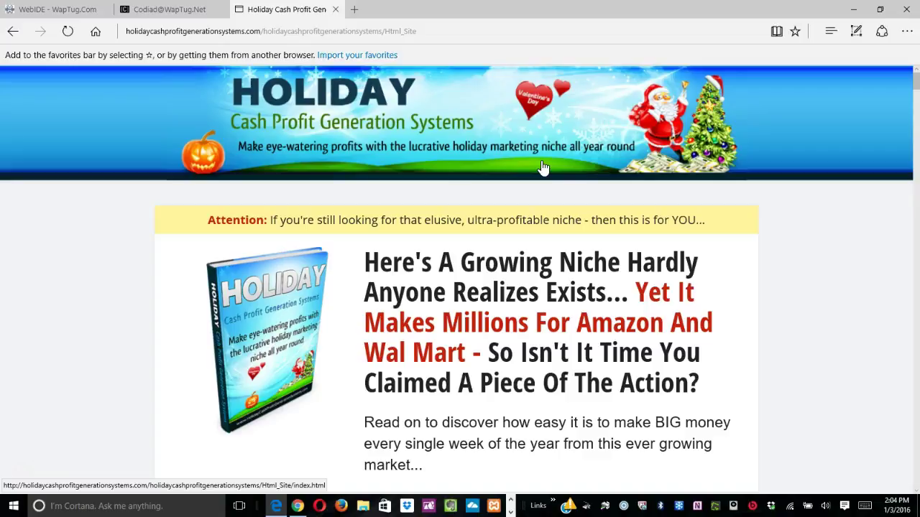
pyautogui.scroll(-10, 451, 315)
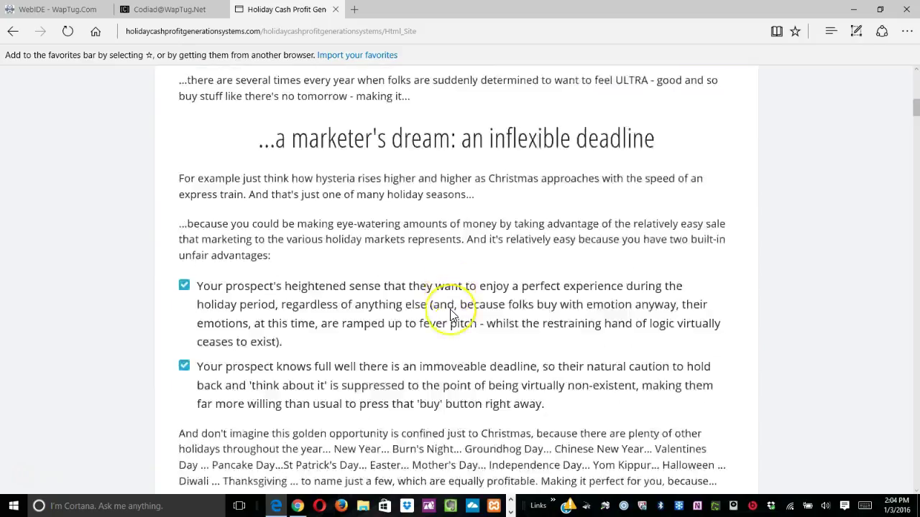
pyautogui.scroll(-14, 451, 315)
pyautogui.scroll(15, 450, 309)
pyautogui.scroll(7, 443, 363)
pyautogui.scroll(-1, 460, 368)
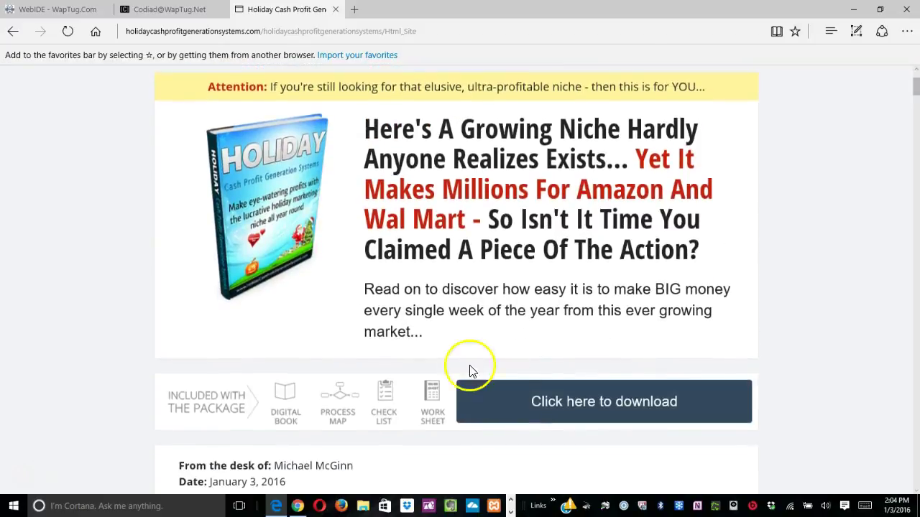
# Jump to the Order today section and follow its order link.
pyautogui.click(552, 403)
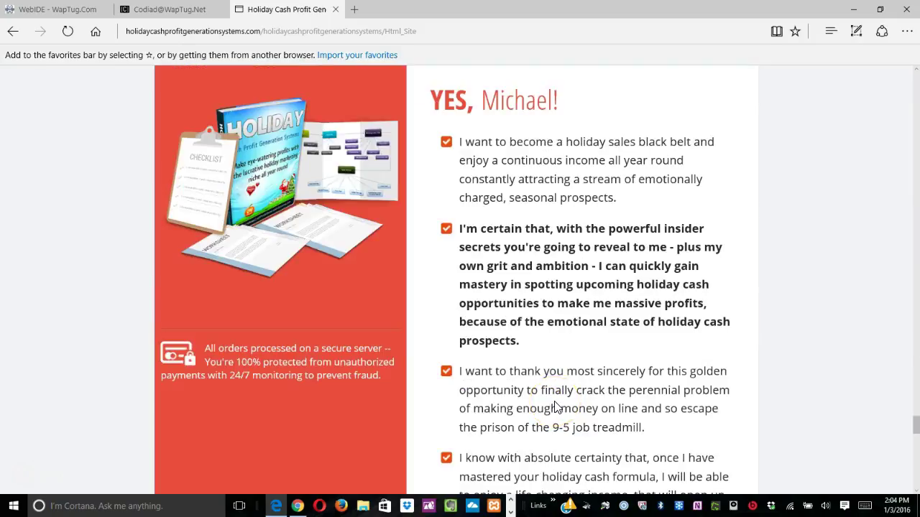
pyautogui.moveTo(553, 388); pyautogui.dragTo(451, 224)
pyautogui.click(451, 224)
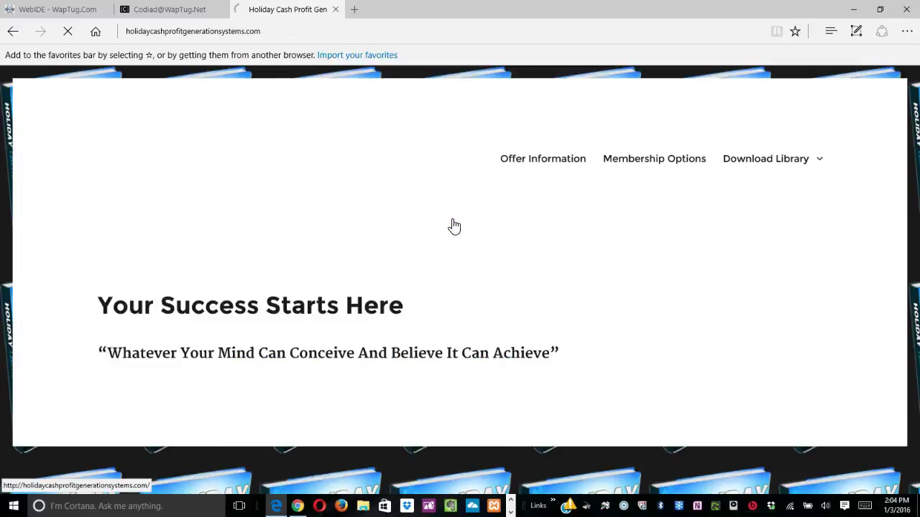
pyautogui.click(340, 421)
pyautogui.scroll(-1, 339, 421)
pyautogui.scroll(-2, 339, 420)
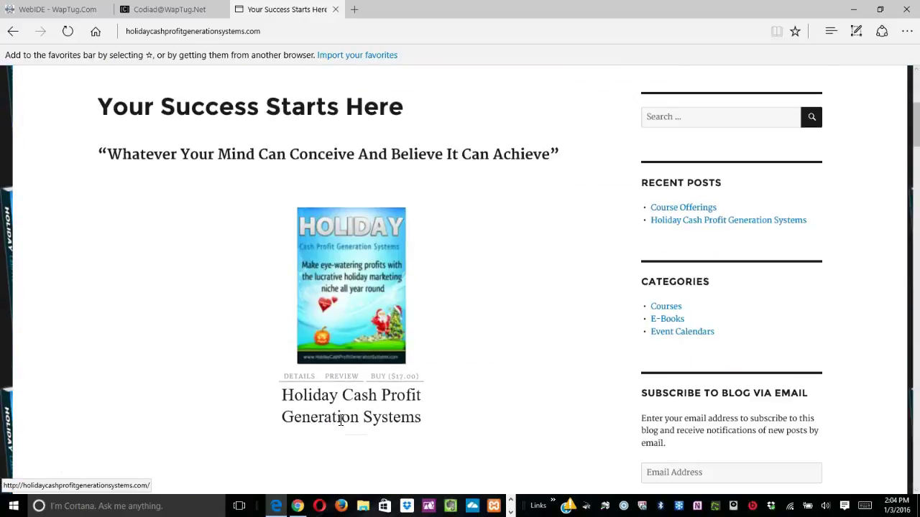
pyautogui.scroll(-3, 341, 420)
pyautogui.scroll(-7, 340, 426)
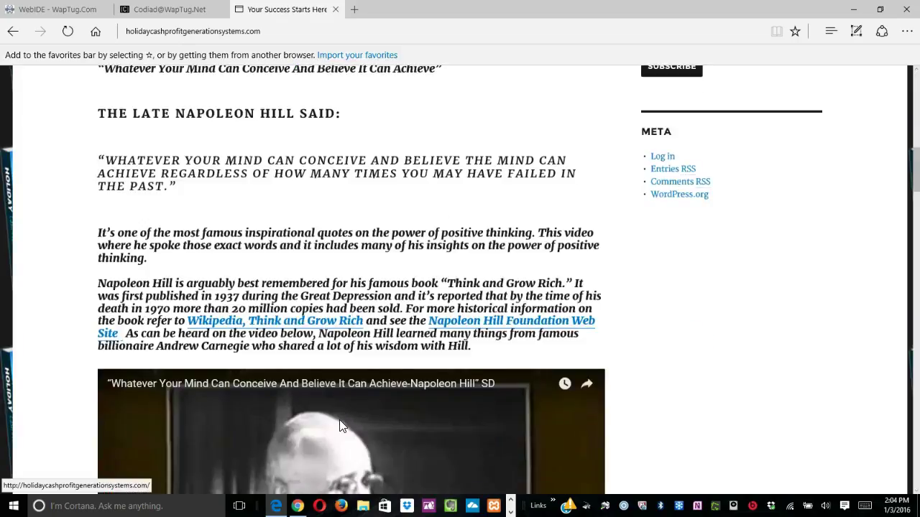
pyautogui.scroll(-1, 341, 426)
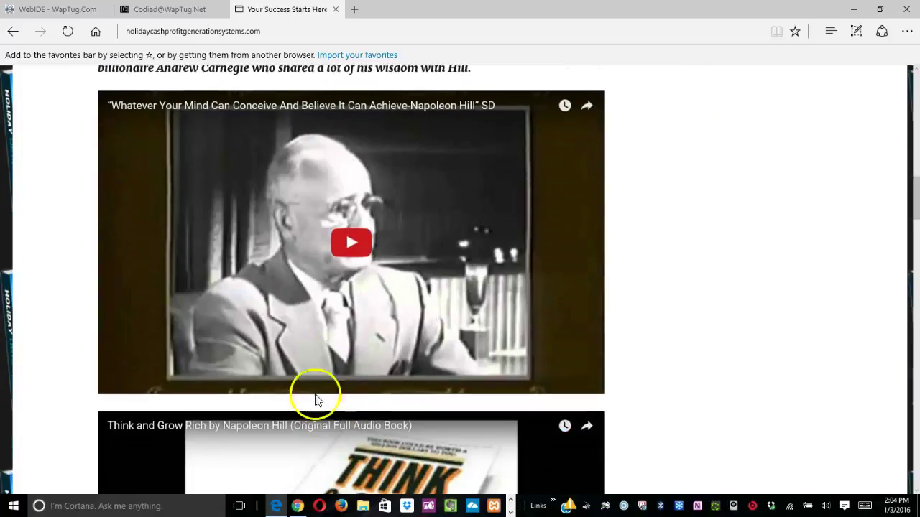
pyautogui.scroll(-10, 298, 391)
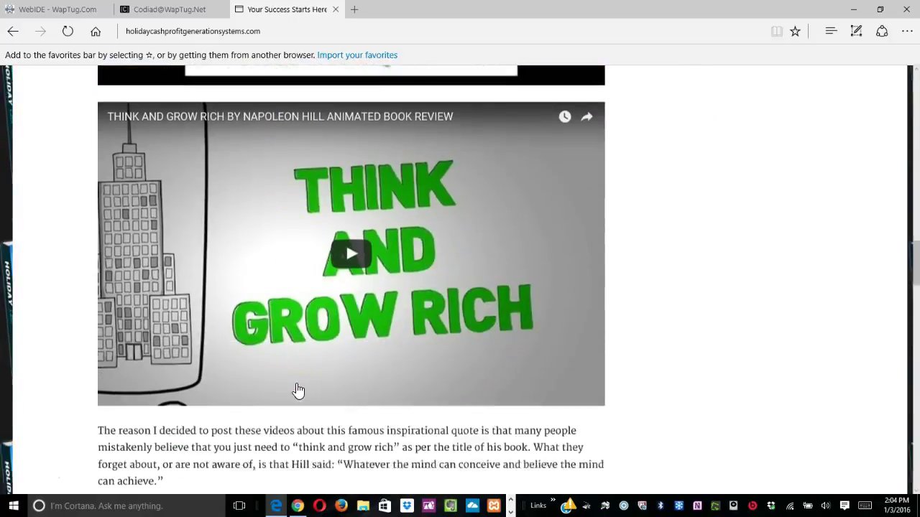
pyautogui.scroll(-14, 299, 391)
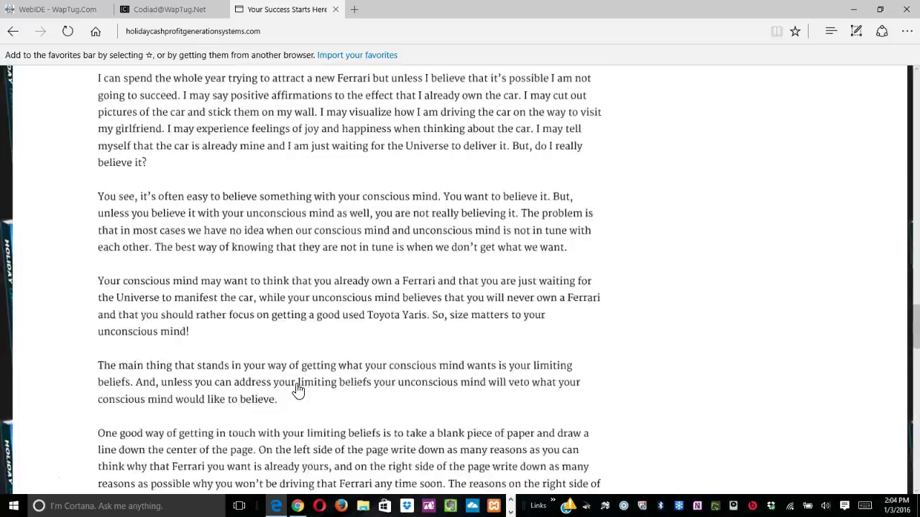
pyautogui.scroll(-4, 299, 390)
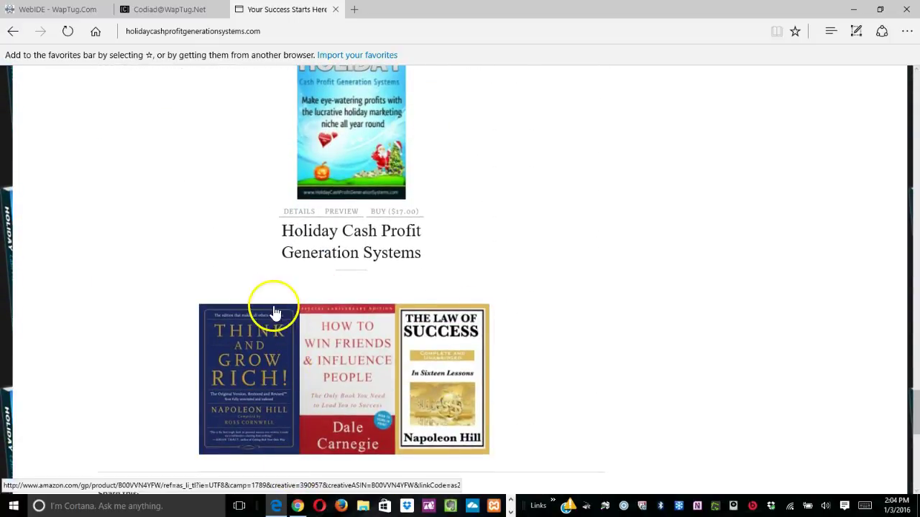
pyautogui.scroll(2, 126, 263)
pyautogui.scroll(-6, 126, 262)
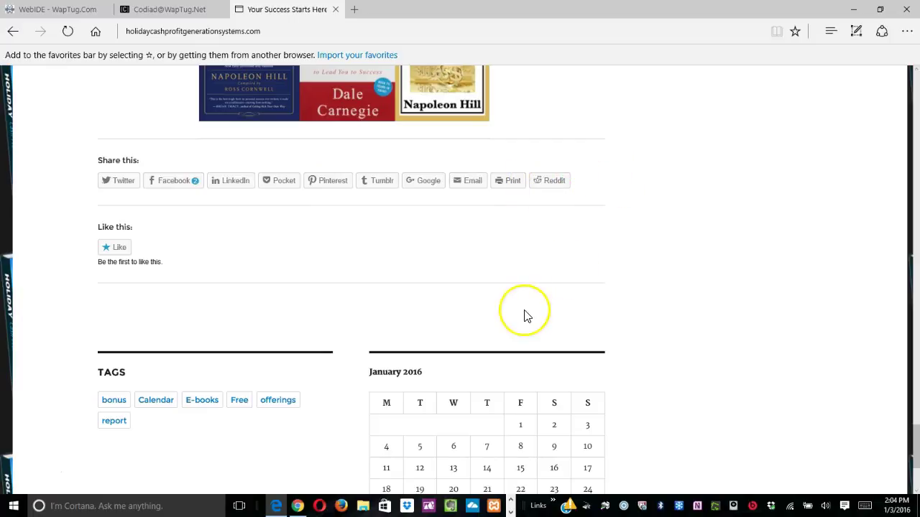
pyautogui.scroll(-3, 524, 316)
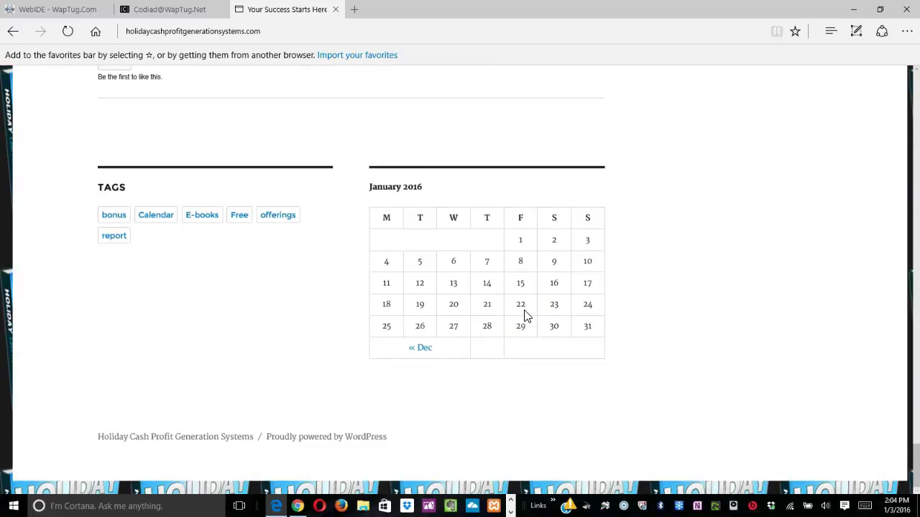
pyautogui.scroll(20, 524, 311)
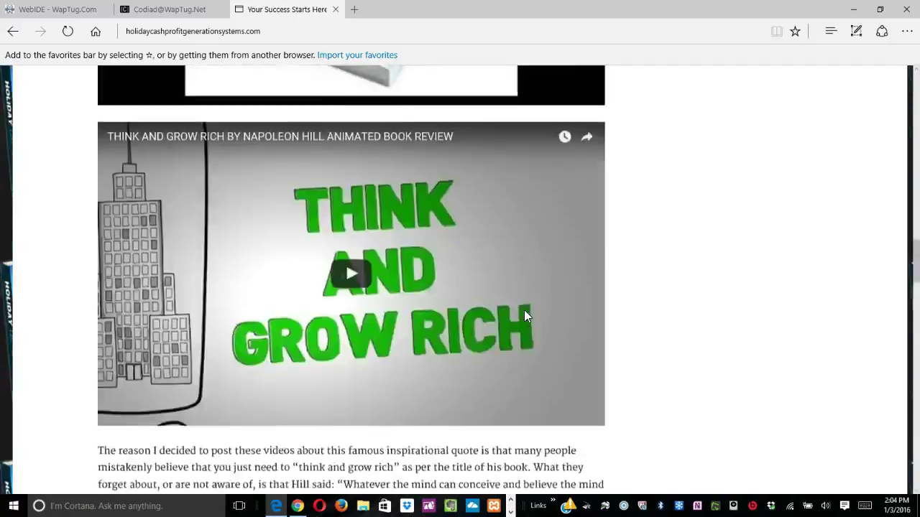
pyautogui.scroll(10, 528, 320)
pyautogui.scroll(-2, 538, 333)
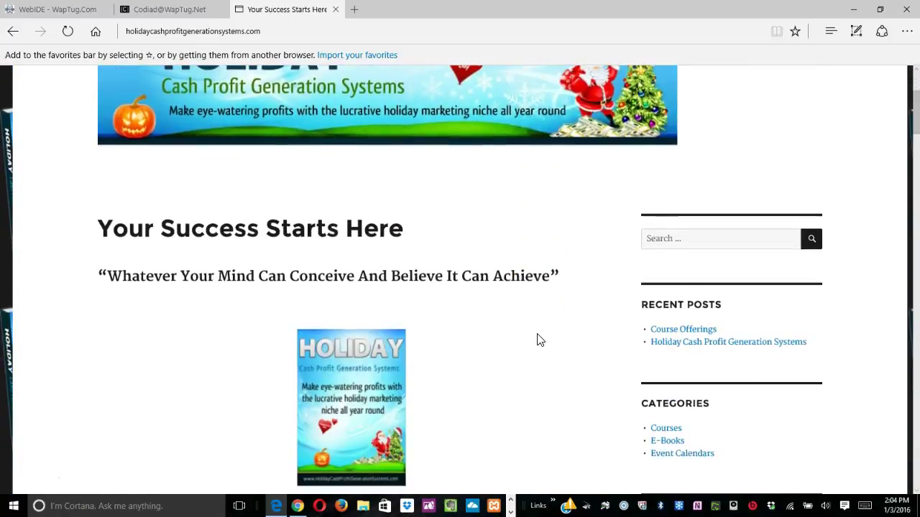
pyautogui.scroll(3, 540, 340)
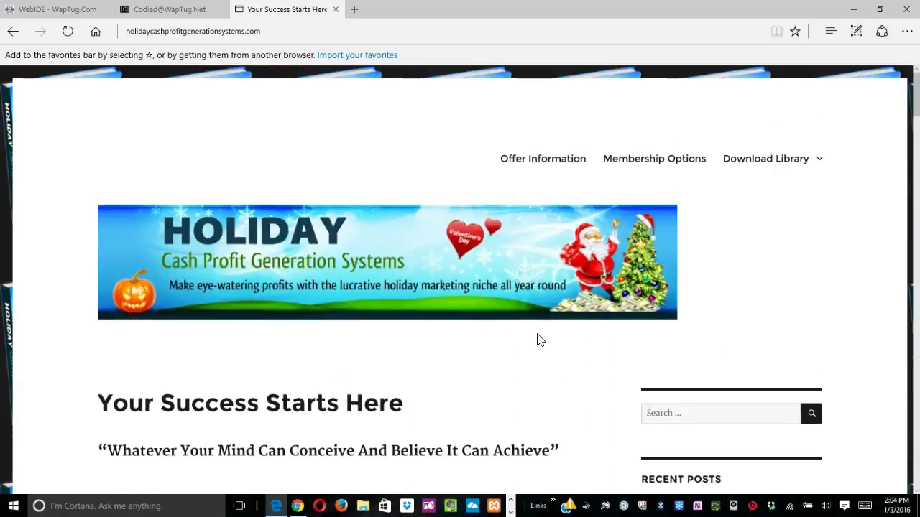
# Open the Membership Options page and read through the Level 1 offer.
pyautogui.click(654, 166)
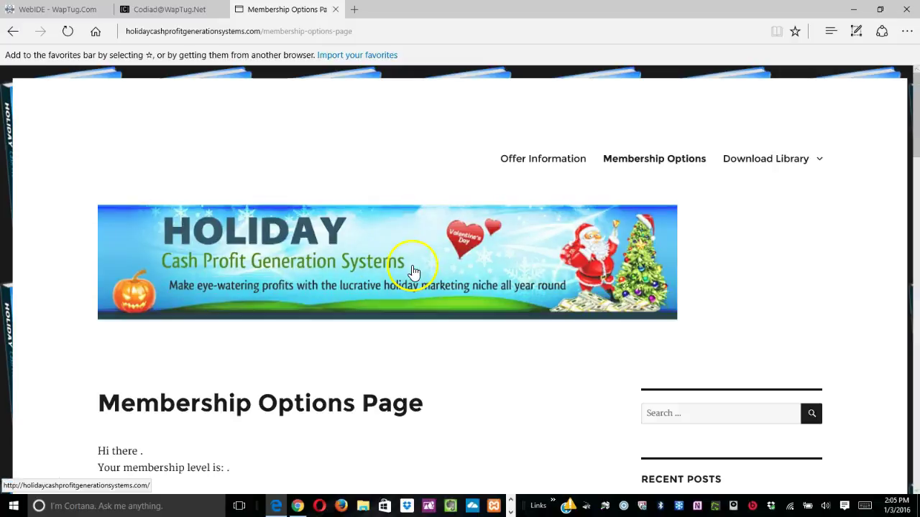
pyautogui.scroll(-2, 365, 382)
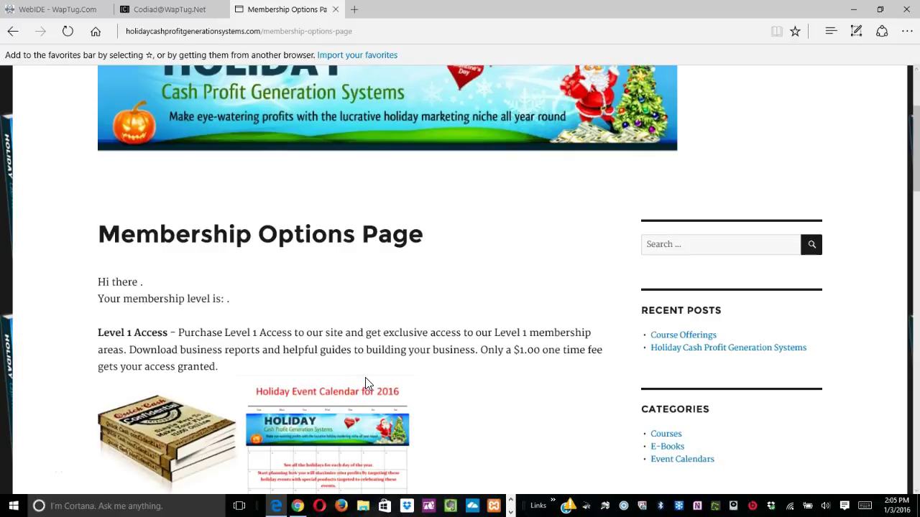
pyautogui.scroll(-2, 365, 381)
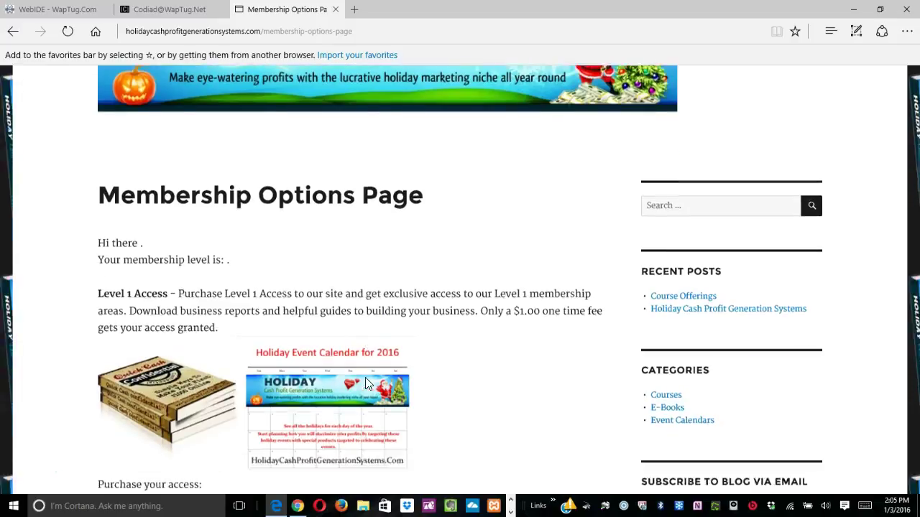
pyautogui.scroll(2, 365, 383)
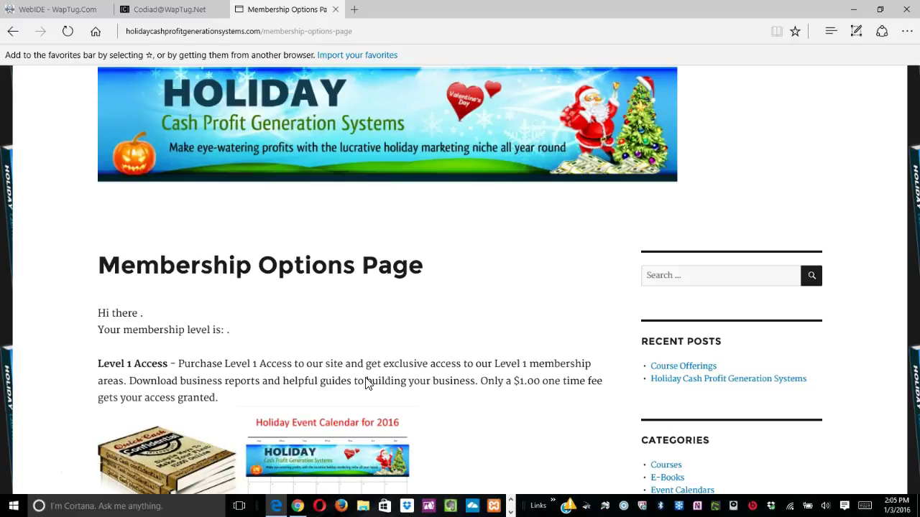
pyautogui.scroll(2, 365, 383)
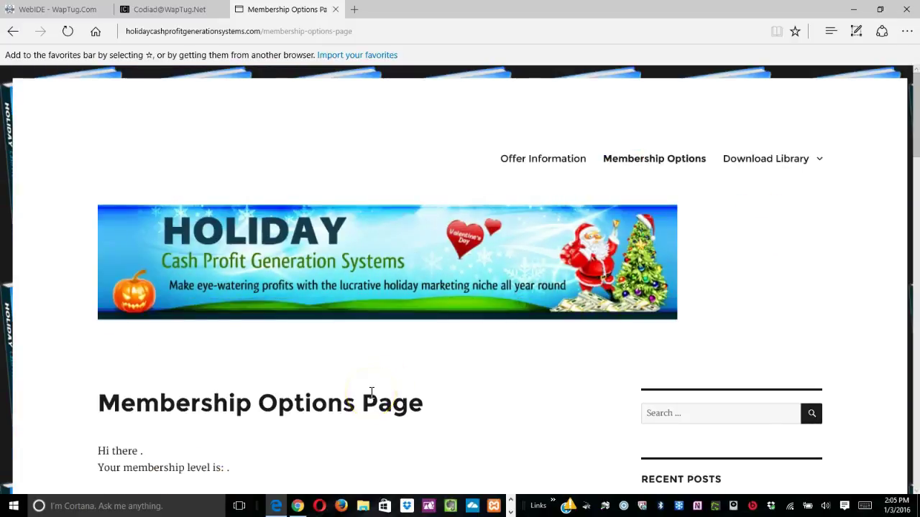
pyautogui.scroll(-5, 372, 392)
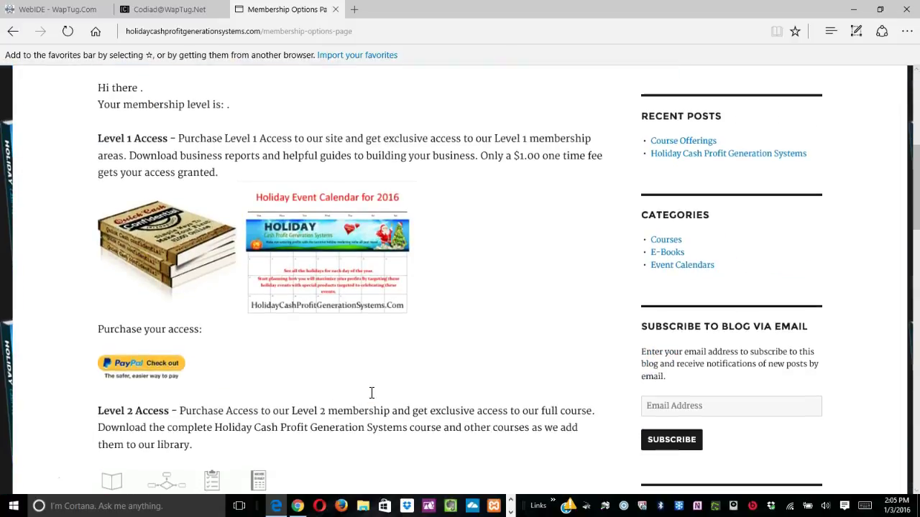
pyautogui.scroll(-2, 372, 392)
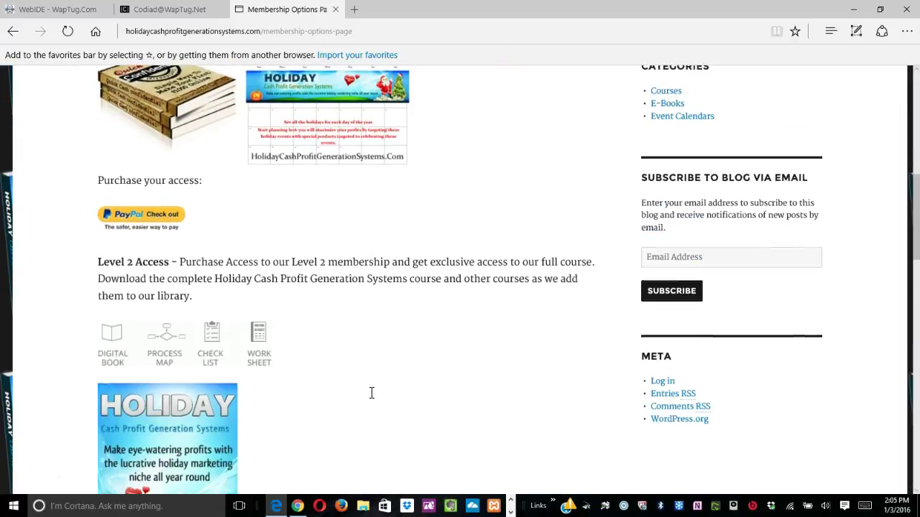
pyautogui.scroll(-2, 371, 392)
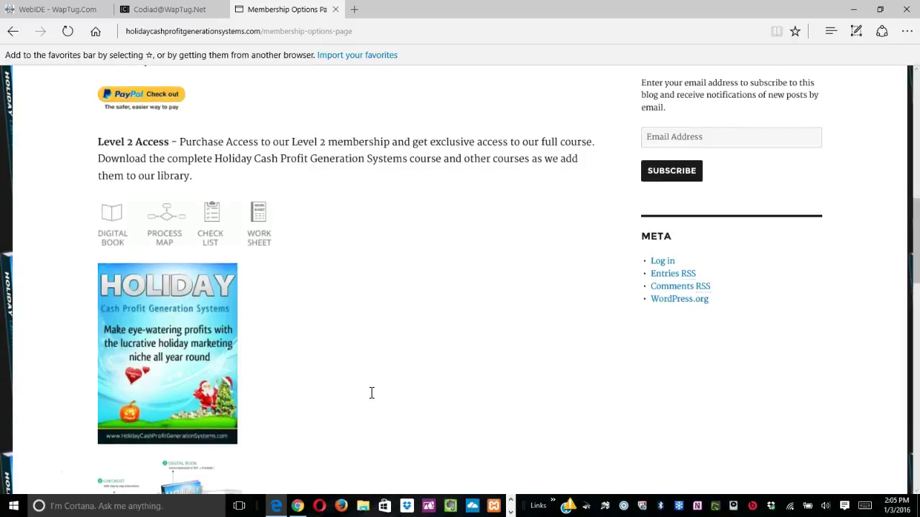
# Review the Level 2 membership offer further down the page.
pyautogui.scroll(-3, 371, 393)
pyautogui.scroll(-4, 371, 392)
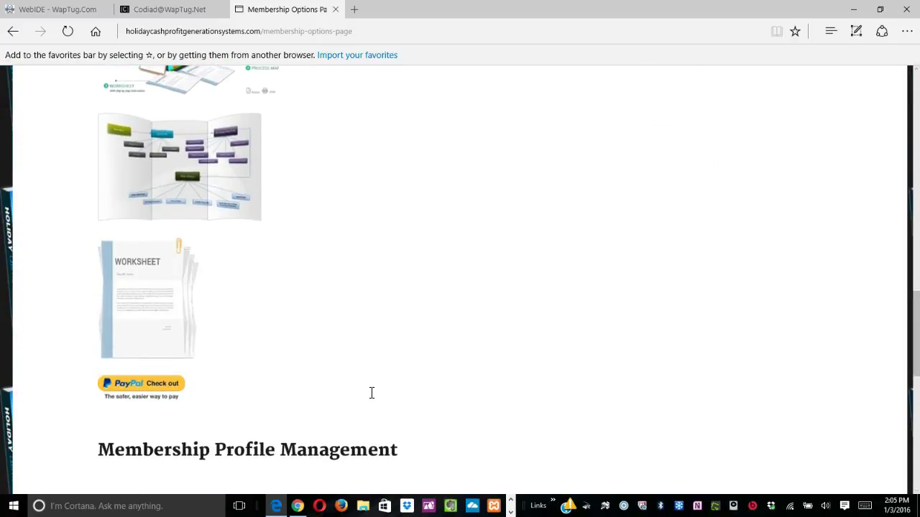
pyautogui.scroll(-2, 371, 392)
pyautogui.scroll(12, 371, 392)
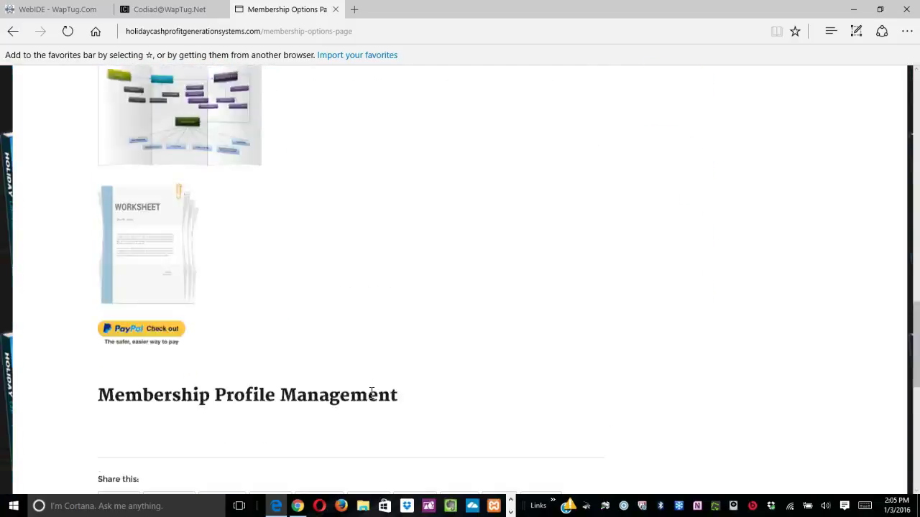
pyautogui.scroll(-3, 372, 392)
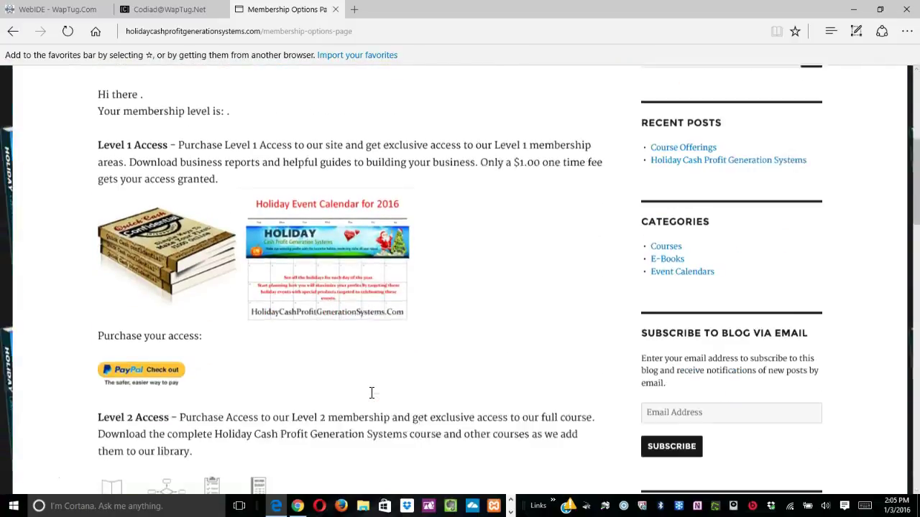
pyautogui.scroll(3, 690, 287)
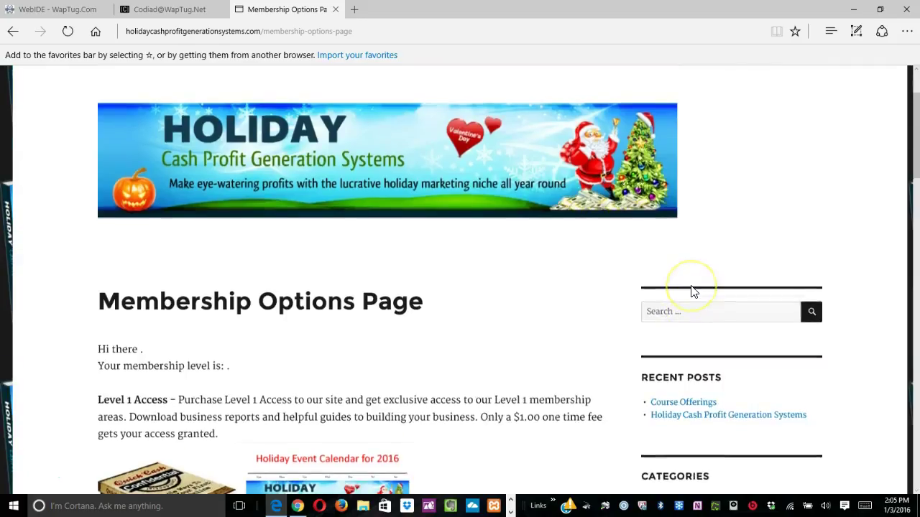
pyautogui.scroll(2, 691, 289)
pyautogui.moveTo(748, 170)
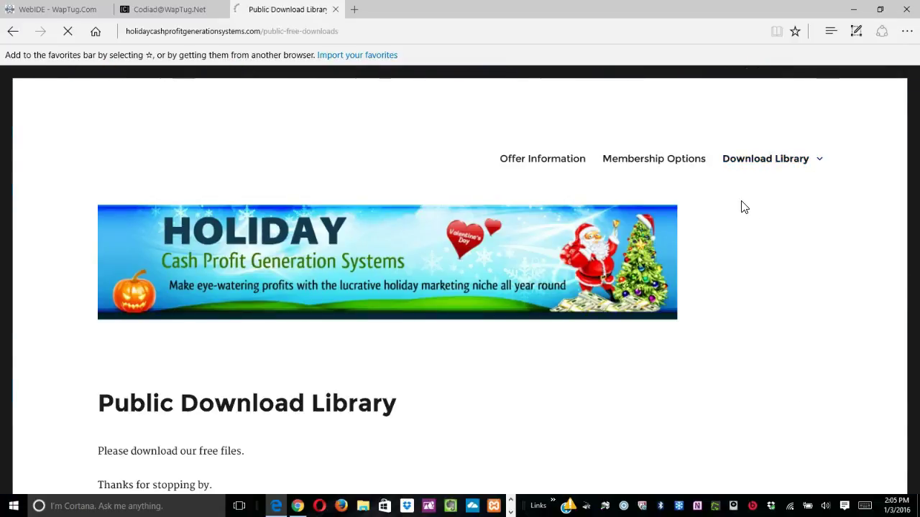
# Request the free Holiday Money Making Guide, then dismiss the Your Details form.
pyautogui.scroll(-5, 664, 253)
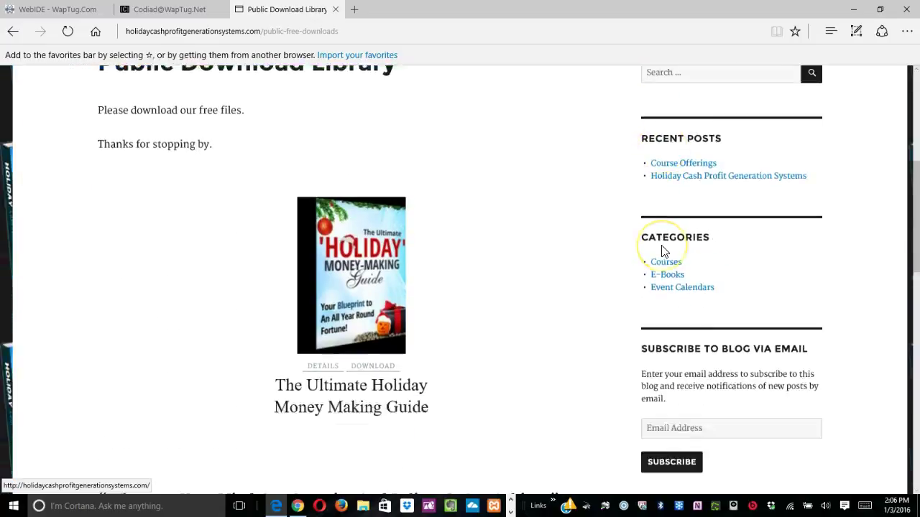
pyautogui.scroll(-1, 663, 252)
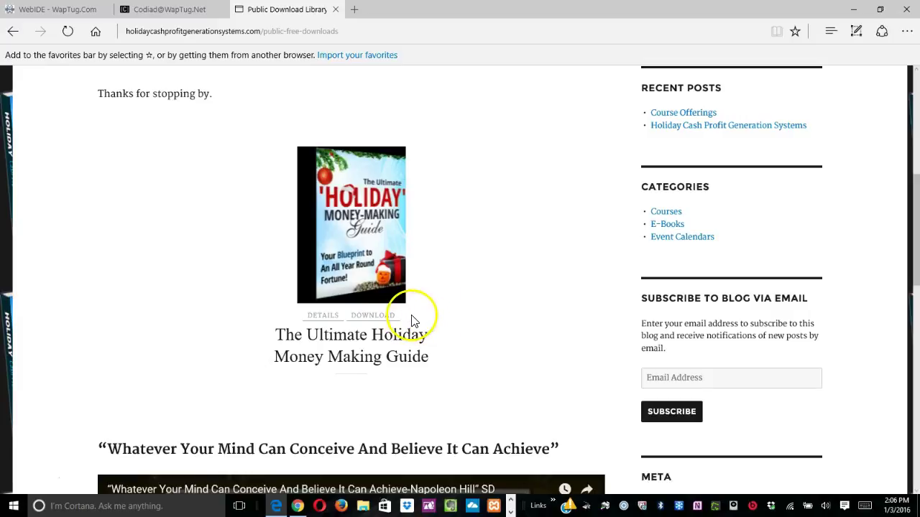
pyautogui.click(373, 316)
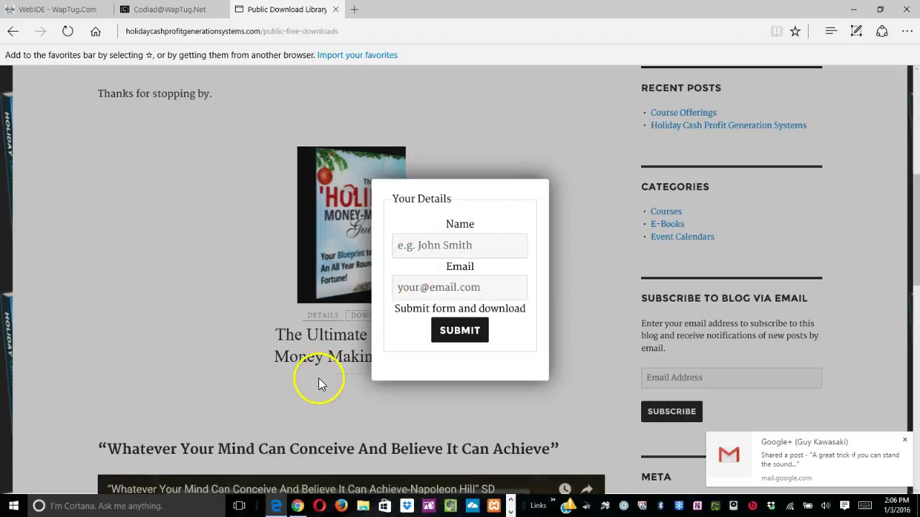
pyautogui.click(344, 389)
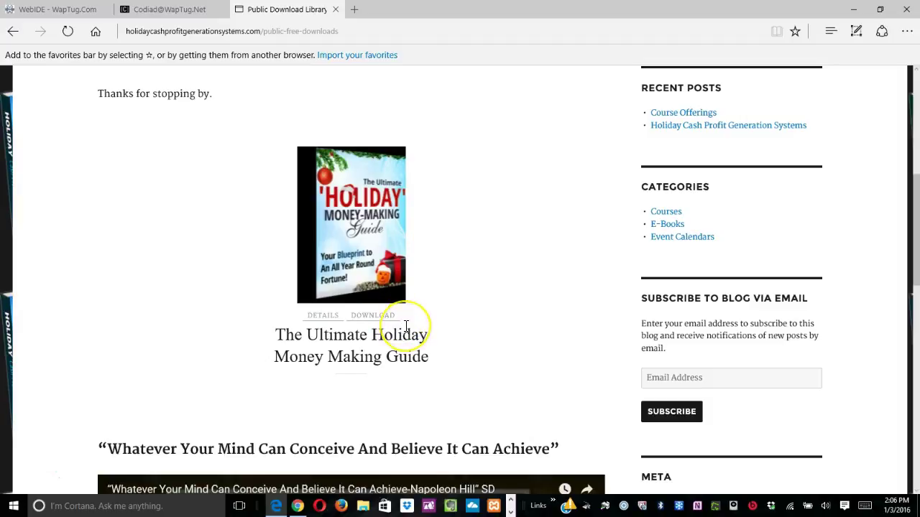
pyautogui.scroll(-2, 405, 322)
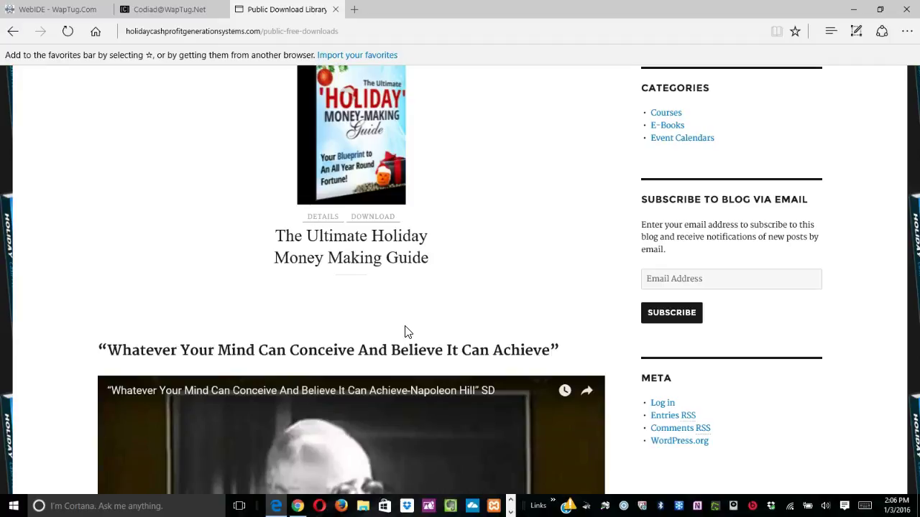
# Download the guide by submitting a test name and e-mail in the Your Details form.
pyautogui.click(374, 216)
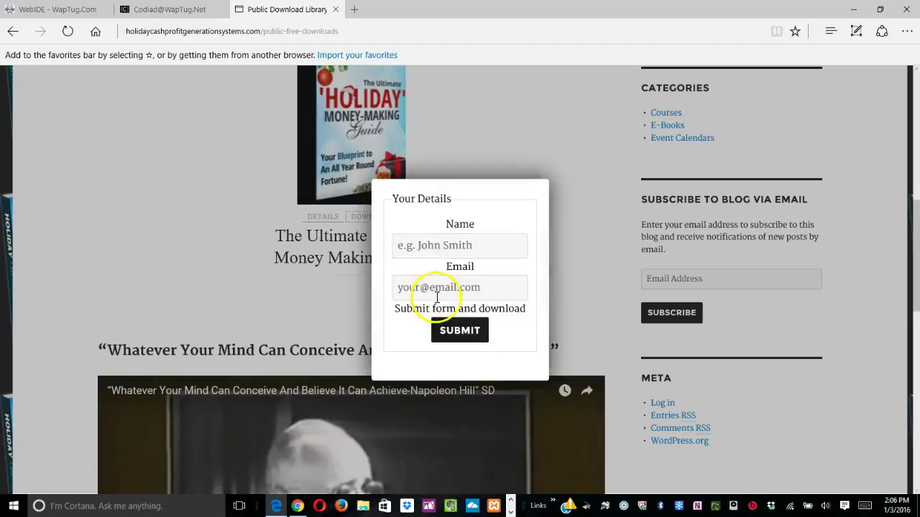
pyautogui.click(421, 244)
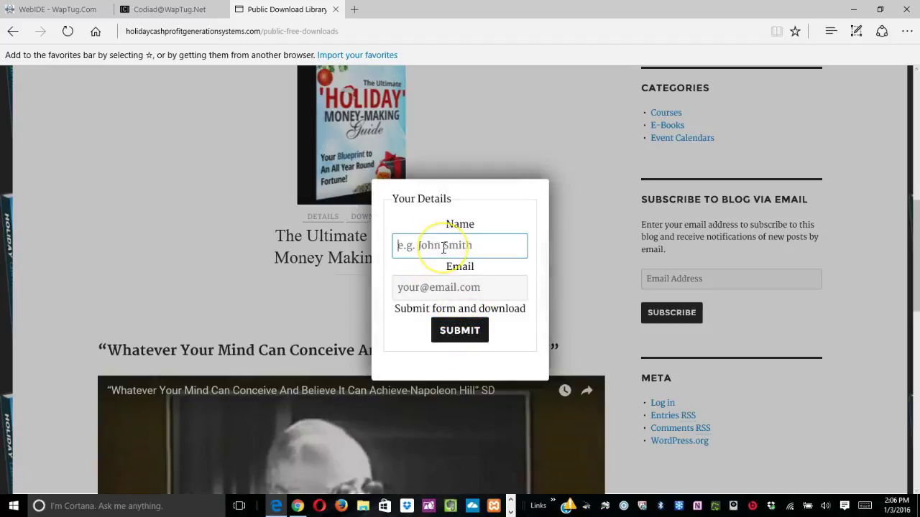
pyautogui.write('test')
pyautogui.press('Tab')
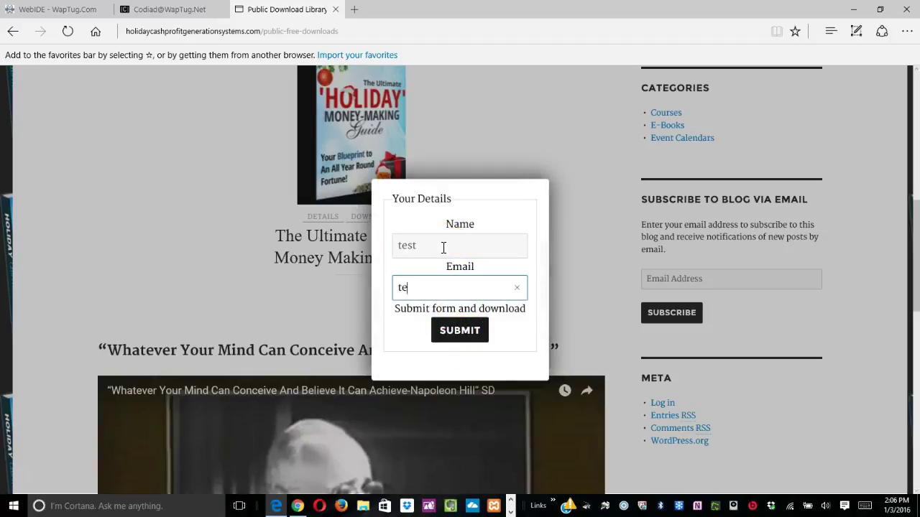
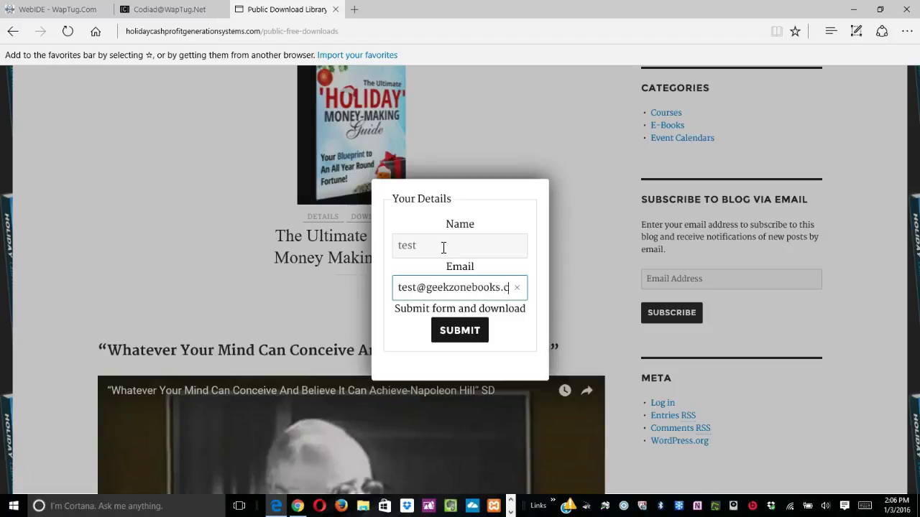
pyautogui.click(460, 329)
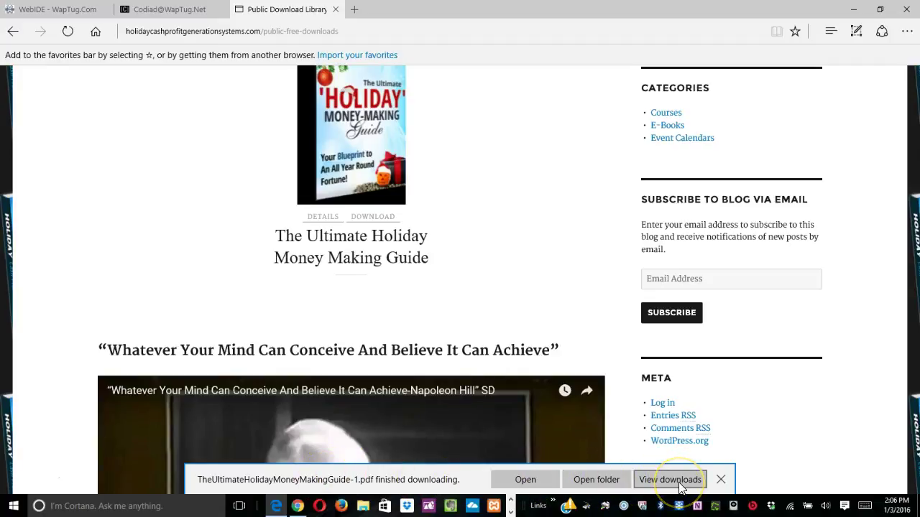
# Dismiss the finished-download notification and scroll back up the page.
pyautogui.click(721, 481)
pyautogui.scroll(-10, 460, 396)
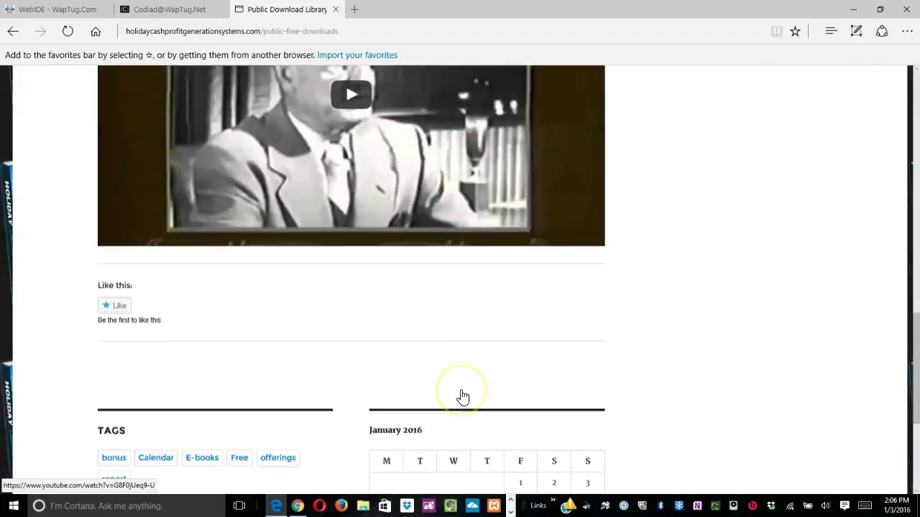
pyautogui.scroll(5, 462, 396)
pyautogui.scroll(6, 464, 396)
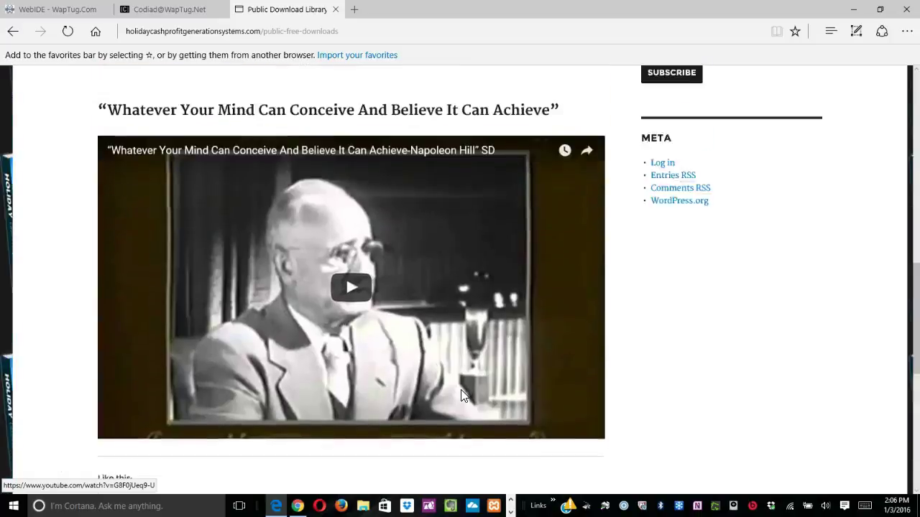
pyautogui.scroll(2, 461, 399)
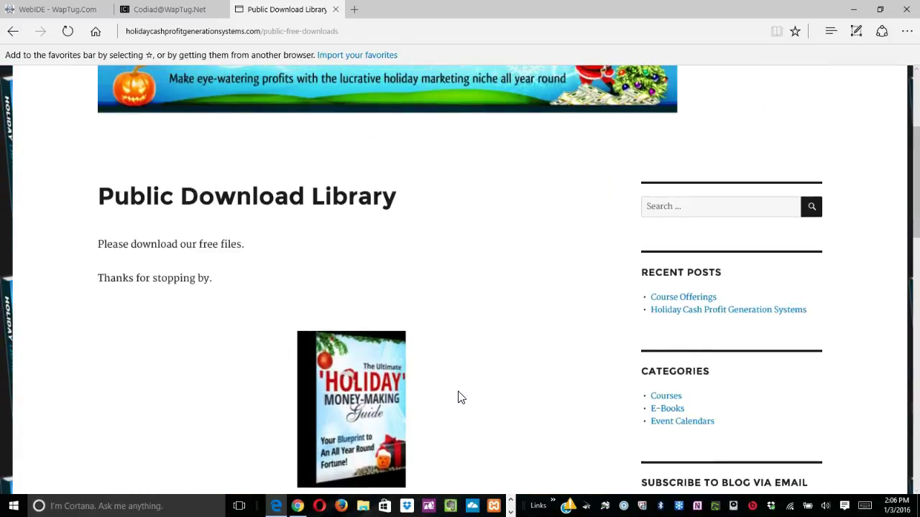
# Test the blog subscription box by subscribing with no e-mail entered.
pyautogui.click(616, 350)
pyautogui.scroll(-2, 618, 350)
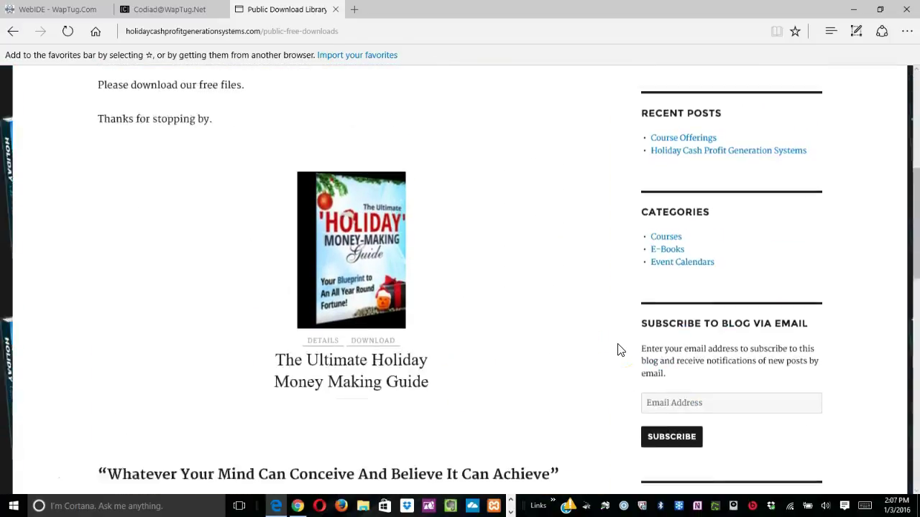
pyautogui.click(652, 345)
pyautogui.click(721, 346)
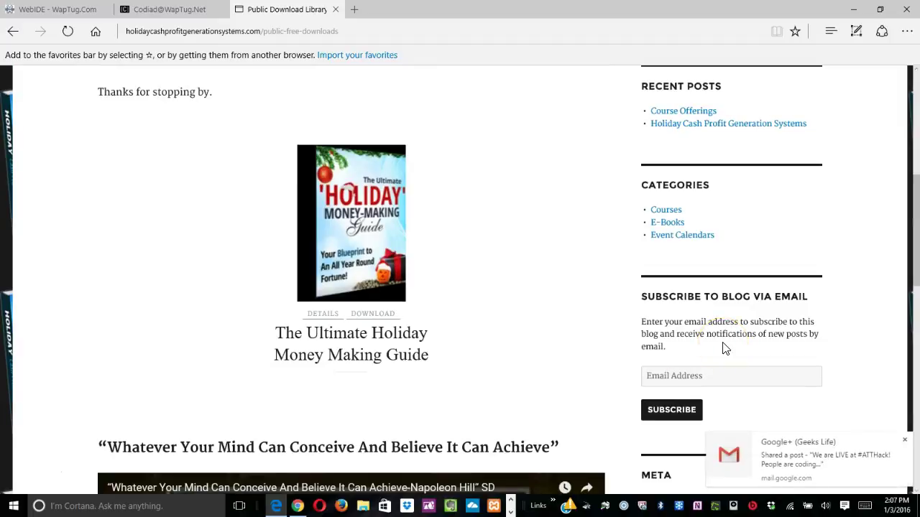
pyautogui.click(739, 362)
pyautogui.click(723, 375)
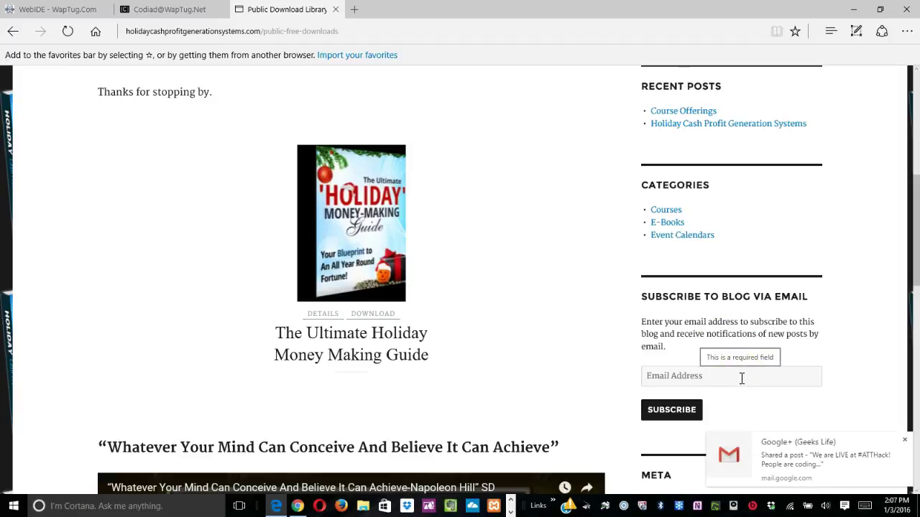
pyautogui.scroll(-2, 741, 378)
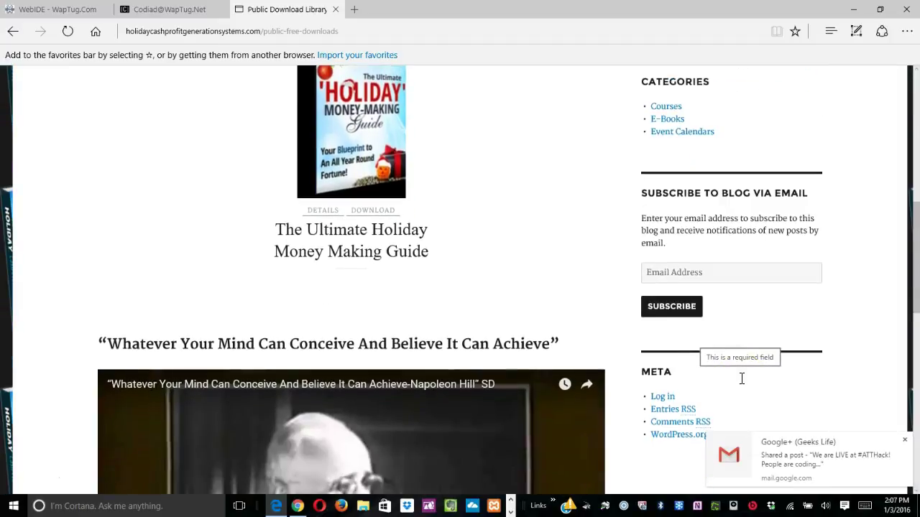
pyautogui.click(746, 276)
pyautogui.scroll(1, 743, 270)
pyautogui.click(735, 291)
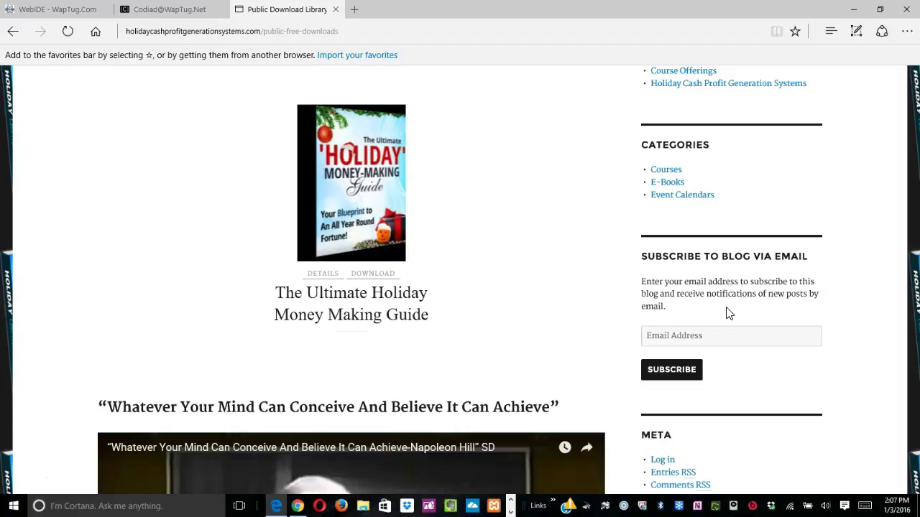
# Scroll the sidebar and open the Courses category.
pyautogui.scroll(-2, 728, 313)
pyautogui.scroll(8, 728, 314)
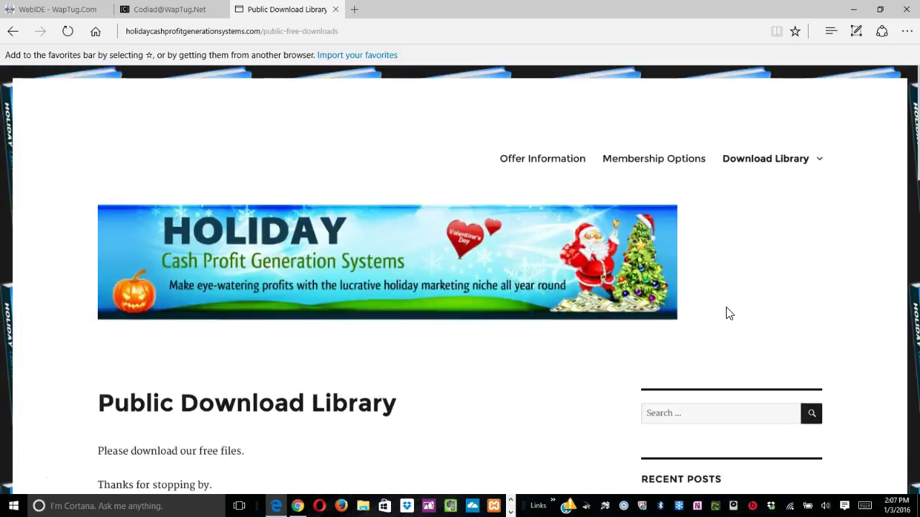
pyautogui.scroll(-8, 727, 313)
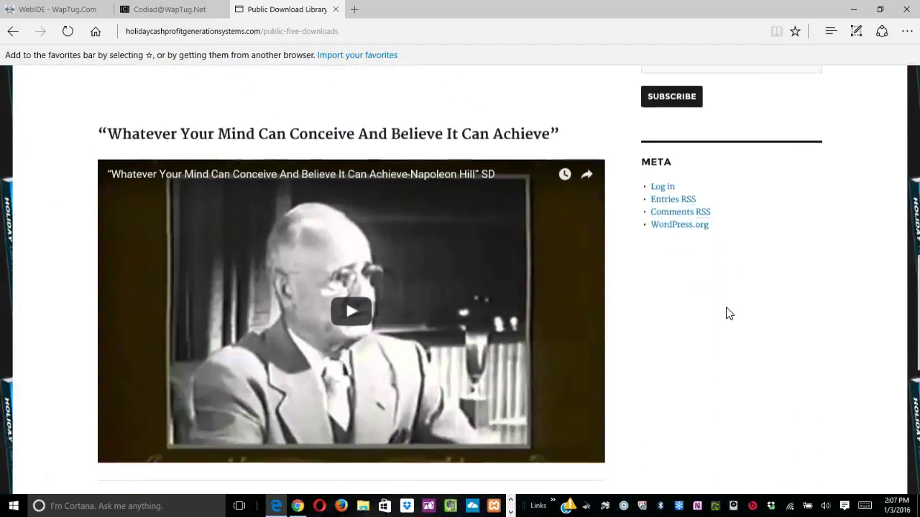
pyautogui.scroll(-1, 728, 313)
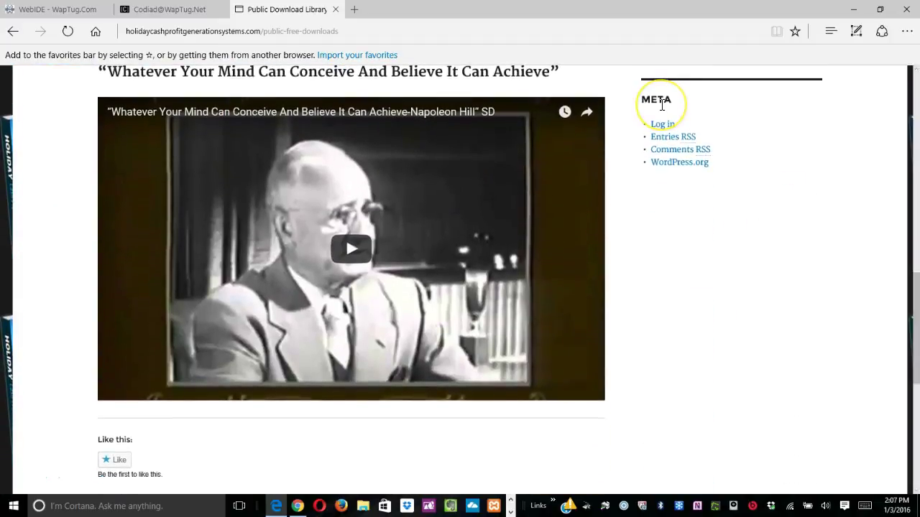
pyautogui.scroll(10, 662, 105)
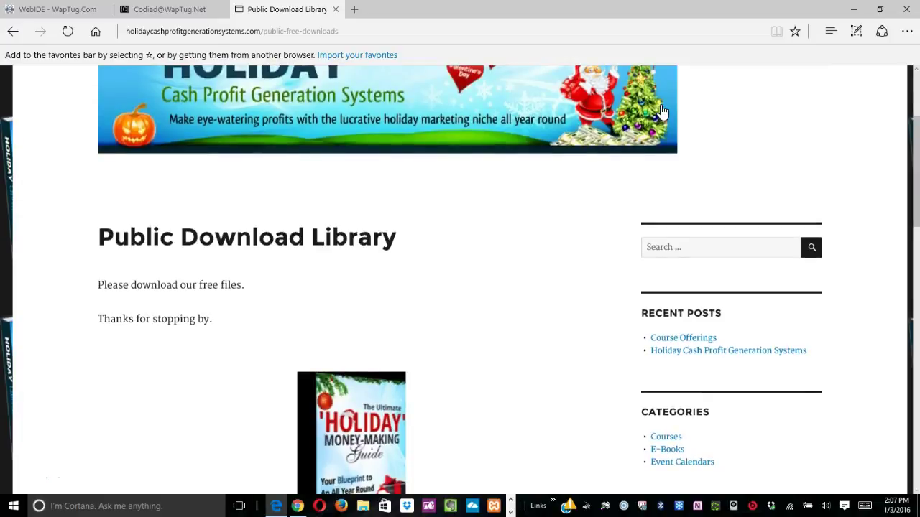
pyautogui.scroll(-2, 662, 111)
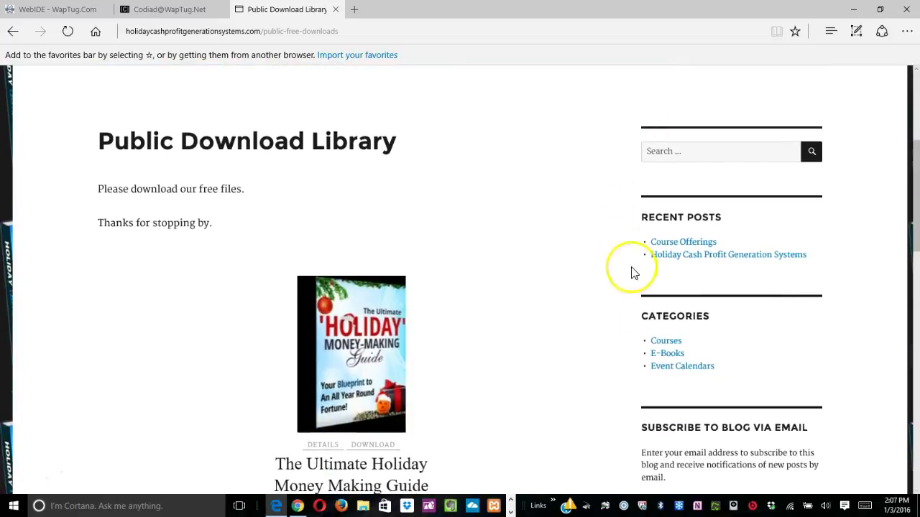
pyautogui.click(659, 341)
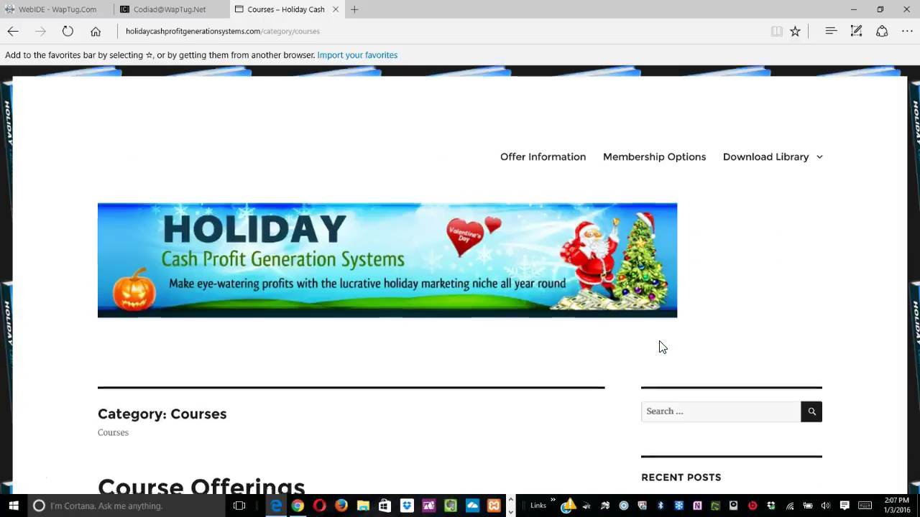
# Try registering from the Courses page, find registration disabled, and return to the home page.
pyautogui.scroll(-5, 660, 345)
pyautogui.scroll(-4, 661, 346)
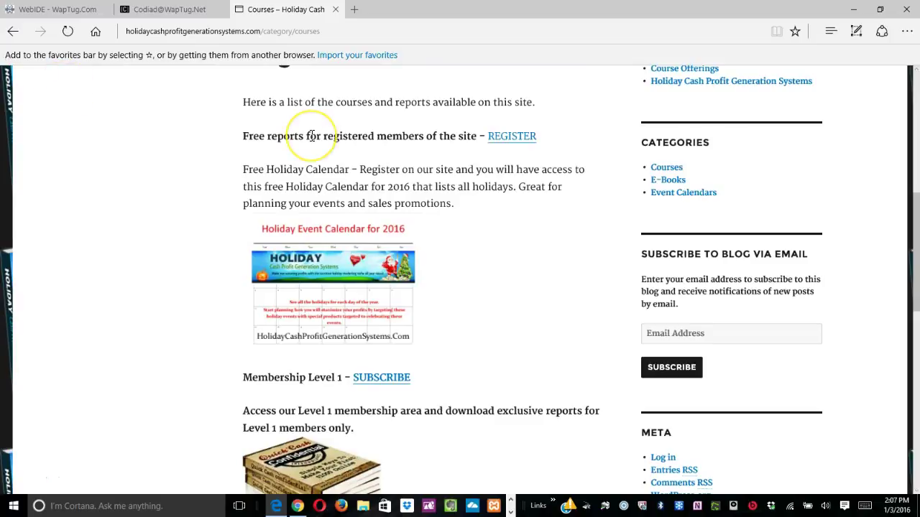
pyautogui.click(511, 147)
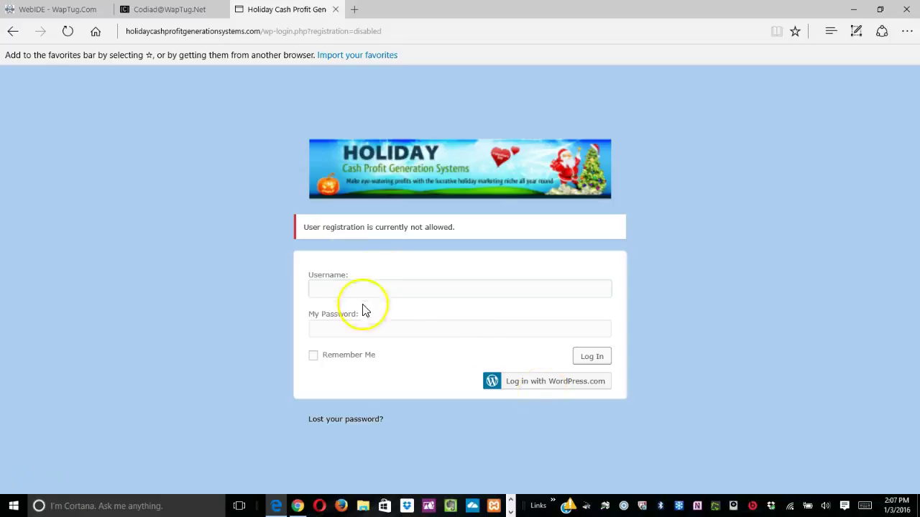
pyautogui.click(433, 168)
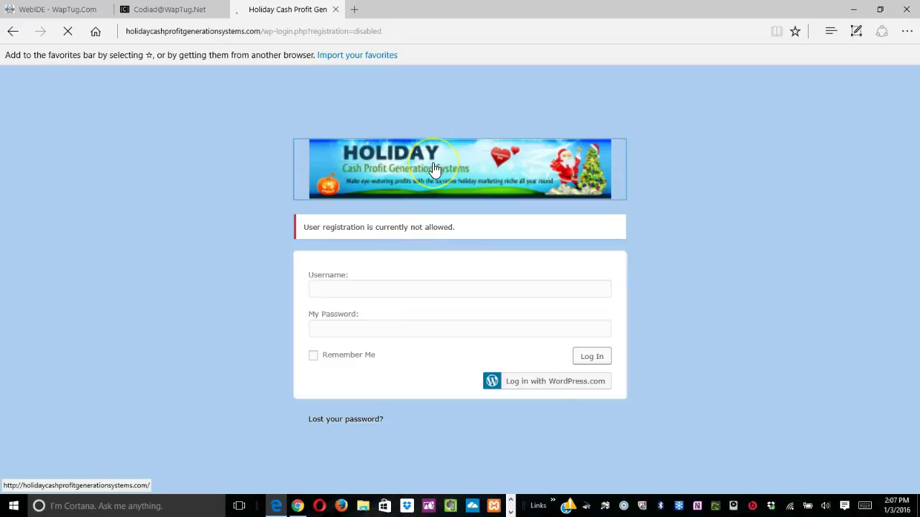
# Open the E-Books category and subscribe to Membership Level 1.
pyautogui.scroll(-3, 434, 168)
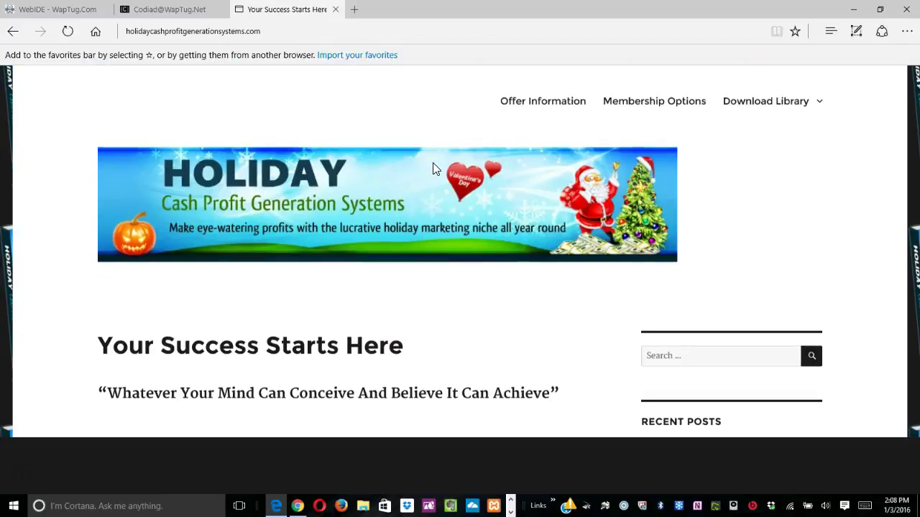
pyautogui.scroll(-1, 433, 168)
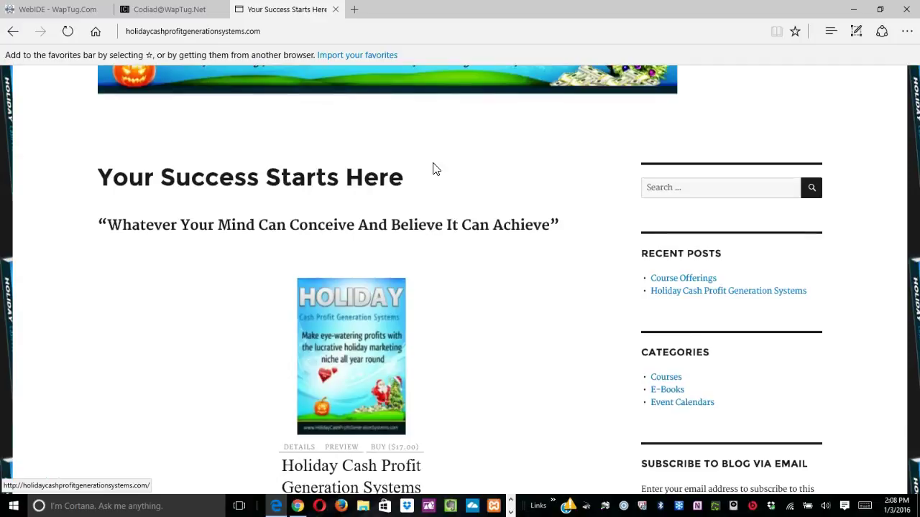
pyautogui.click(666, 392)
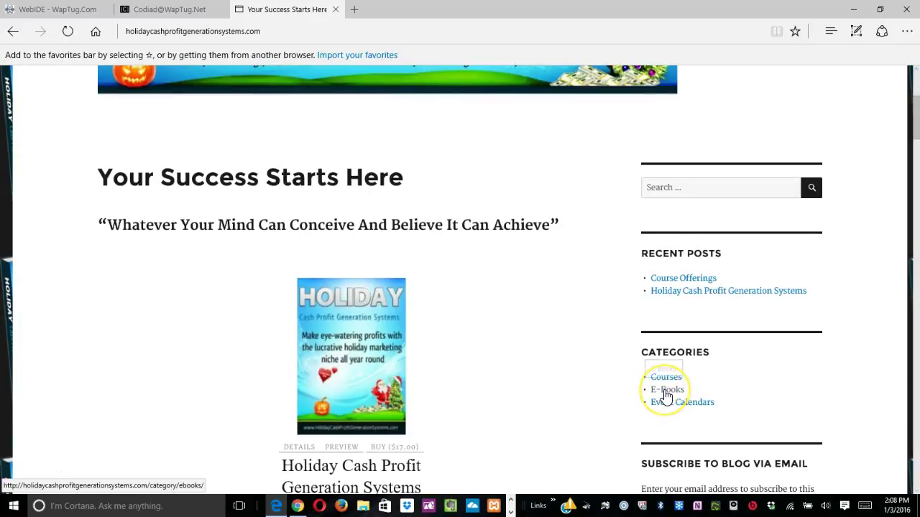
pyautogui.click(492, 394)
pyautogui.scroll(-4, 491, 393)
pyautogui.scroll(-2, 491, 396)
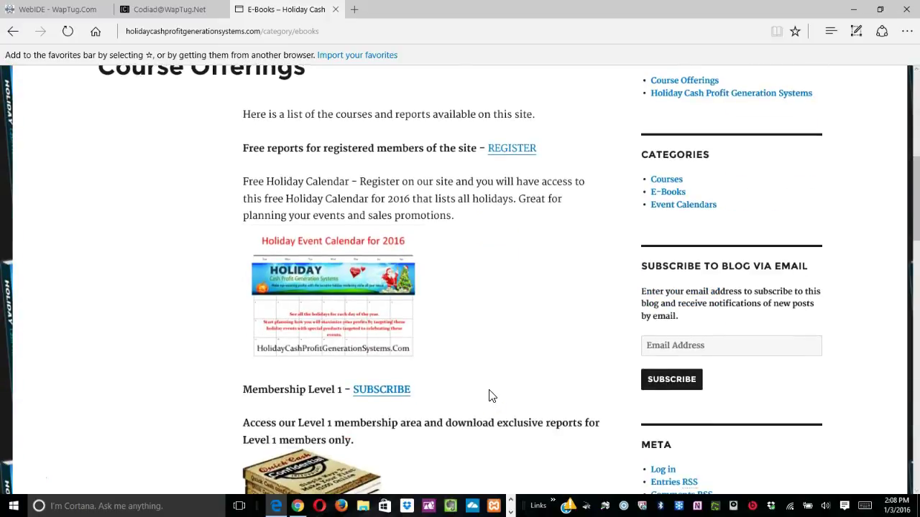
pyautogui.scroll(-2, 491, 396)
pyautogui.click(380, 239)
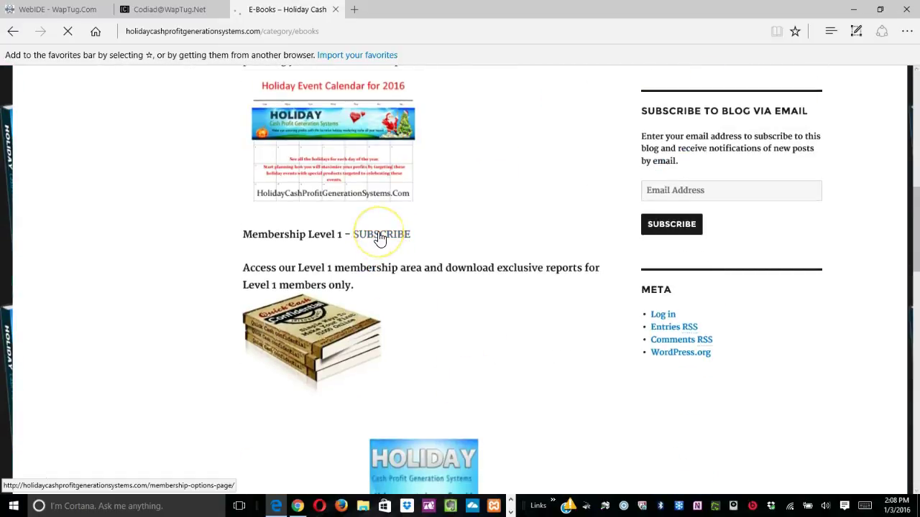
# Start the PayPal checkout for Level 1 access.
pyautogui.scroll(-3, 381, 239)
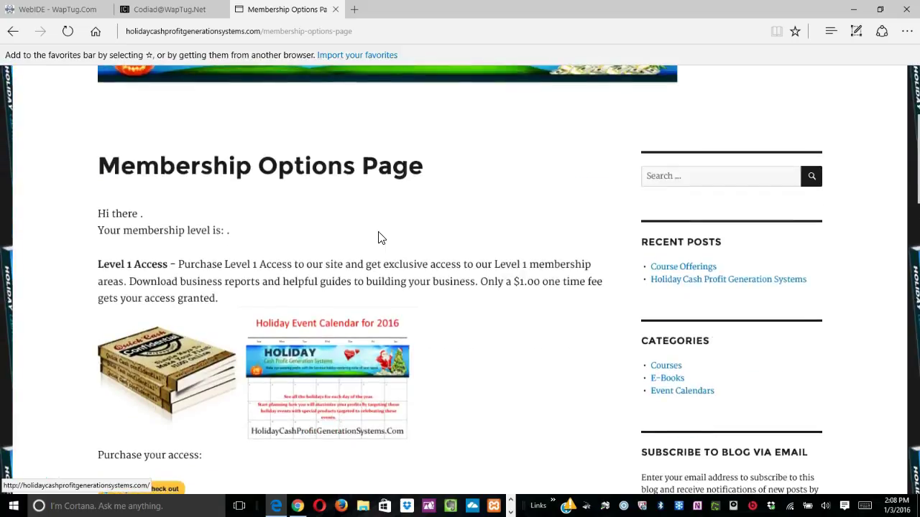
pyautogui.scroll(-2, 381, 239)
pyautogui.scroll(-2, 381, 239)
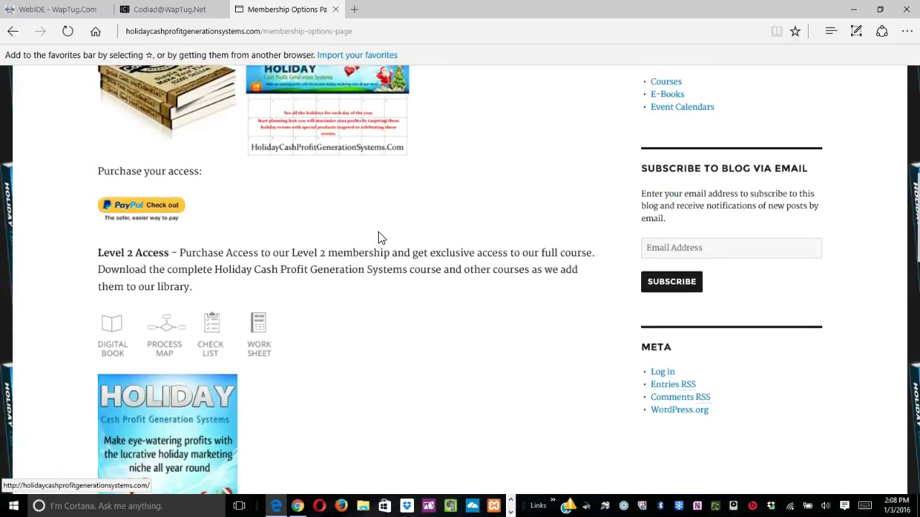
pyautogui.click(141, 219)
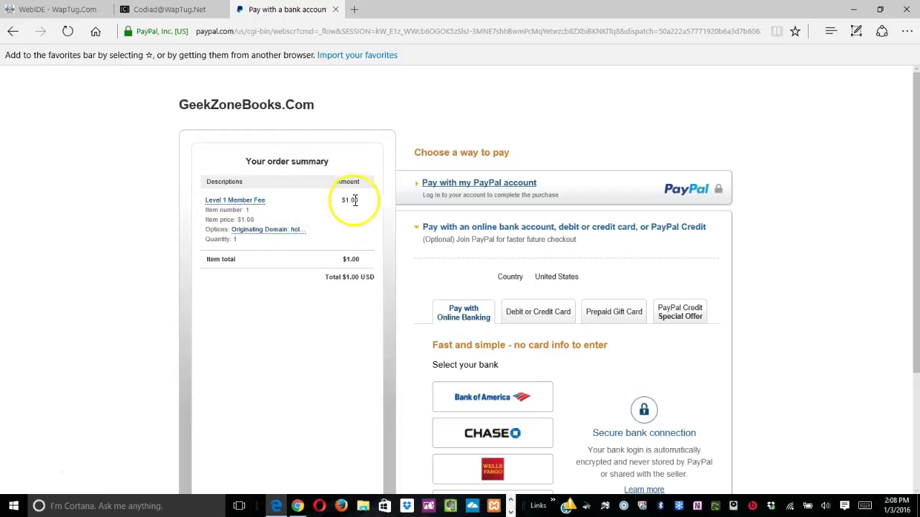
# Cancel the $1.00 Level 1 PayPal bank-payment checkout and return to GeekZoneBooks.Com.
pyautogui.scroll(-2, 435, 294)
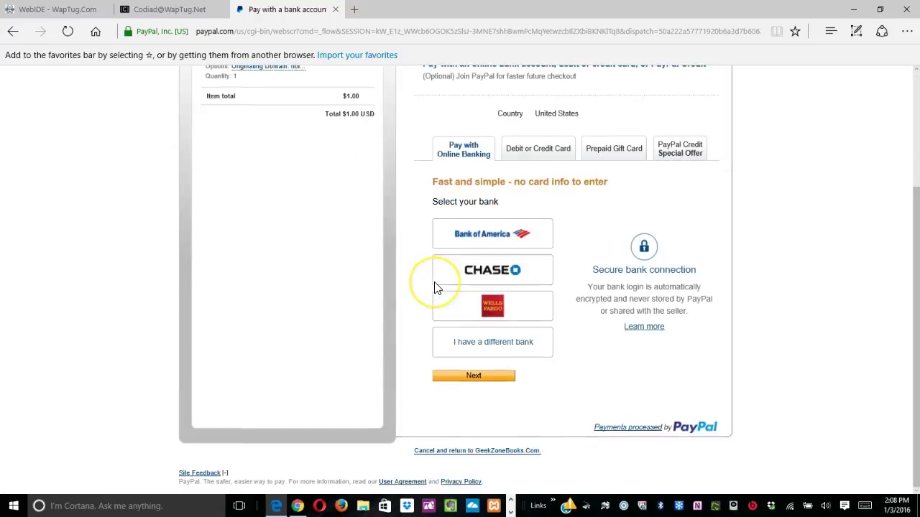
pyautogui.scroll(2, 434, 288)
pyautogui.scroll(-2, 434, 285)
pyautogui.scroll(2, 433, 288)
pyautogui.click(439, 349)
pyautogui.scroll(-2, 439, 350)
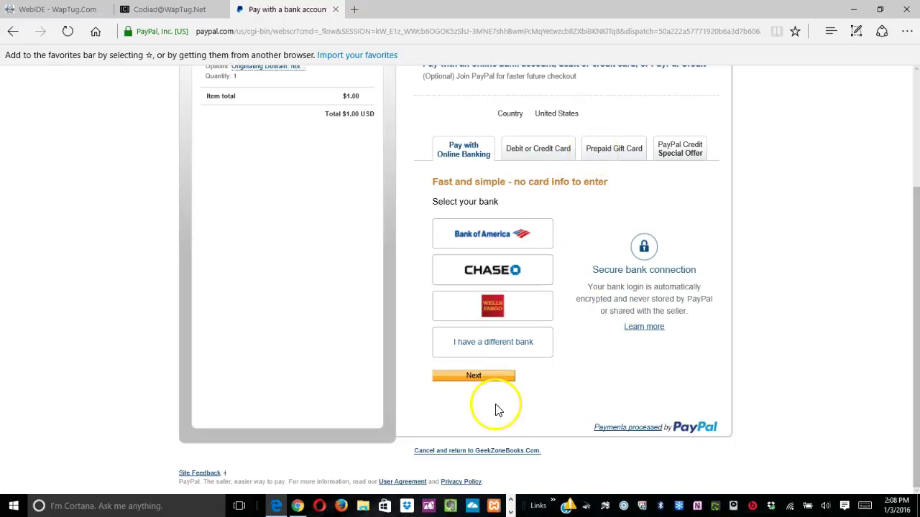
pyautogui.click(461, 451)
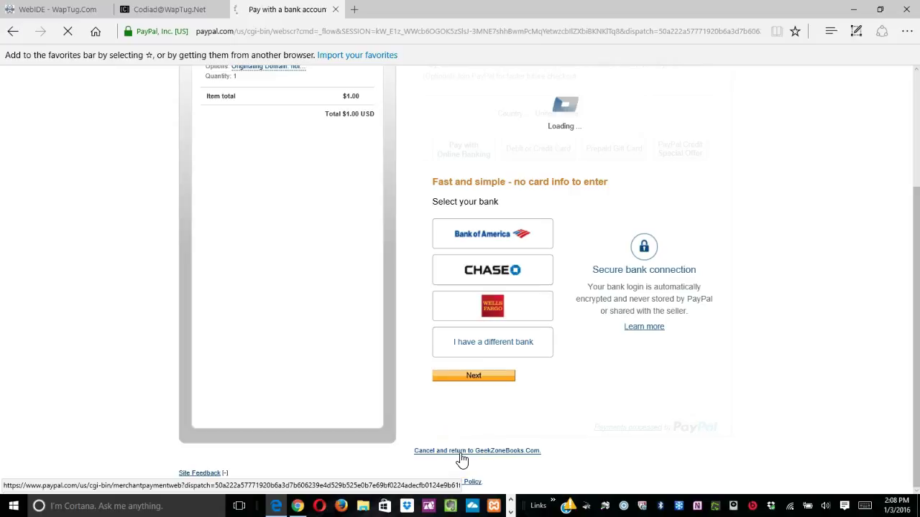
# Open the site's login page from Meta, enter the admin username and password, and try WordPress.com login.
pyautogui.scroll(-1, 462, 453)
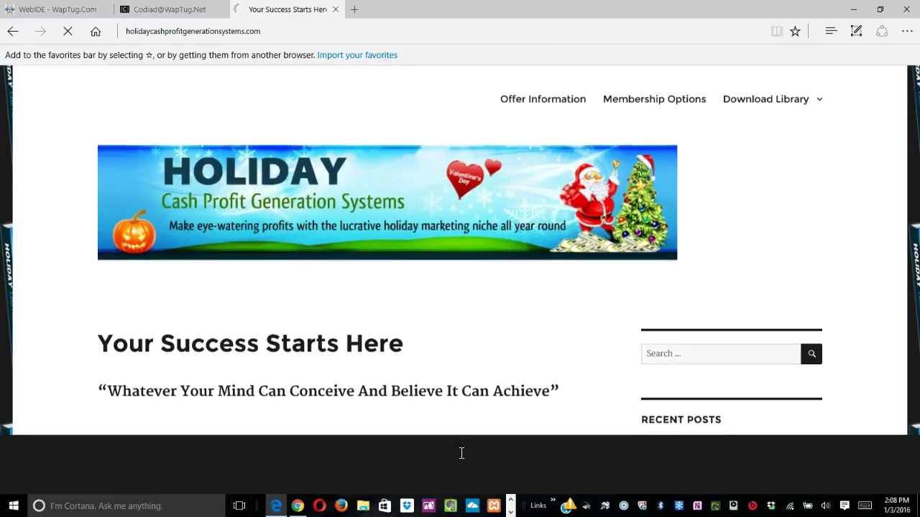
pyautogui.scroll(-7, 462, 453)
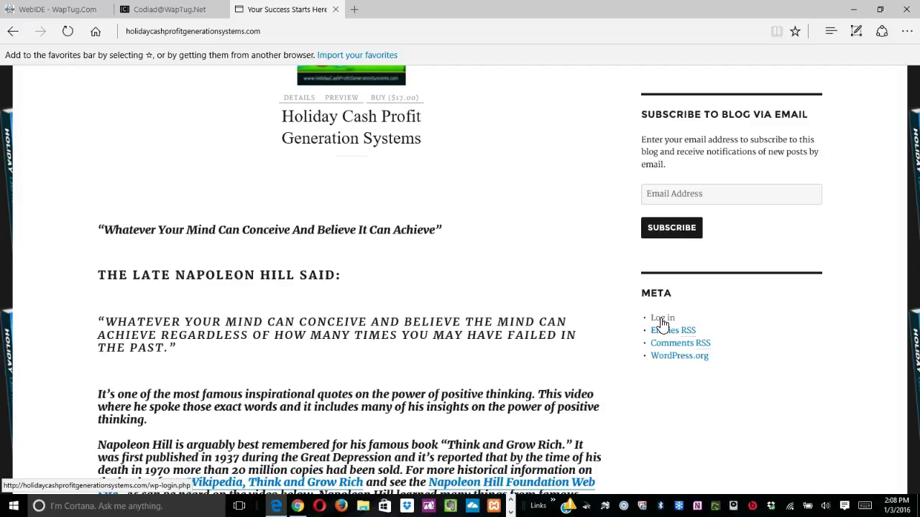
pyautogui.click(661, 321)
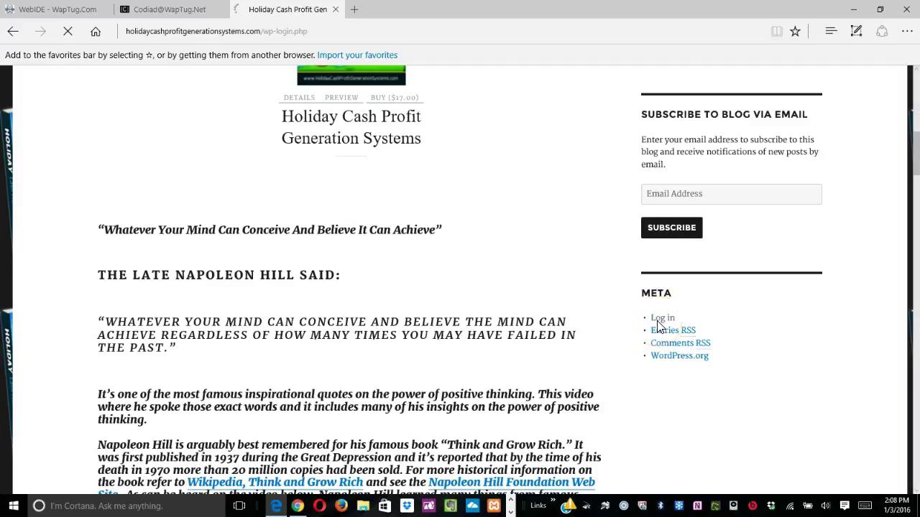
pyautogui.write('mike')
pyautogui.press('Tab')
pyautogui.write('●●●●●●')
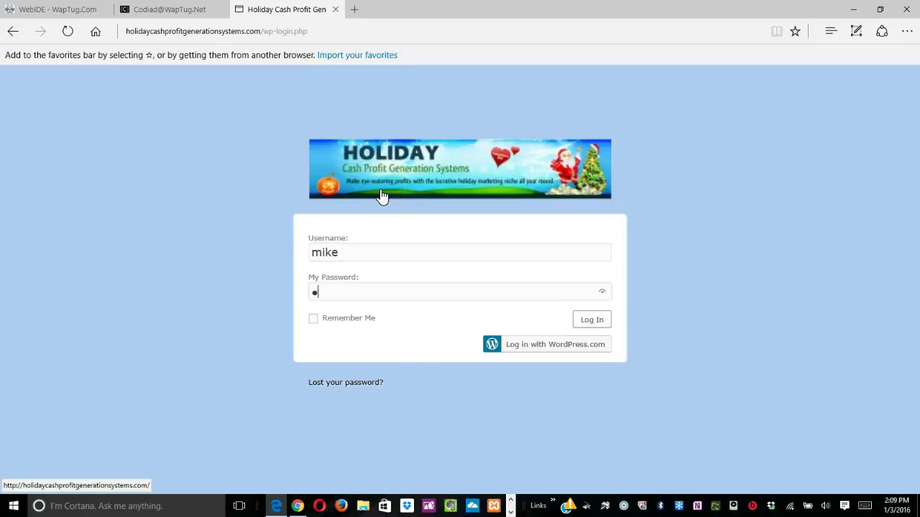
pyautogui.write('●●●●●')
pyautogui.click(537, 345)
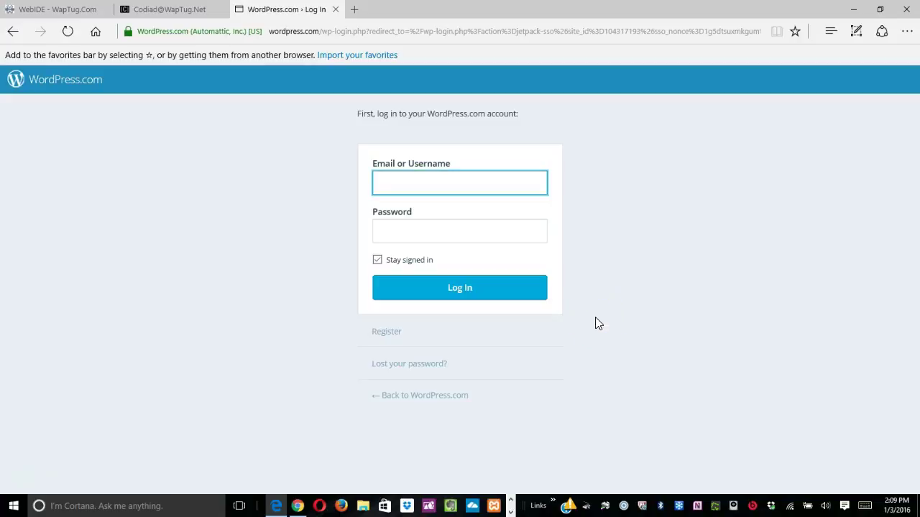
# Return to the site's own login form, re-enter the password, log in and decline saving it.
pyautogui.click(13, 31)
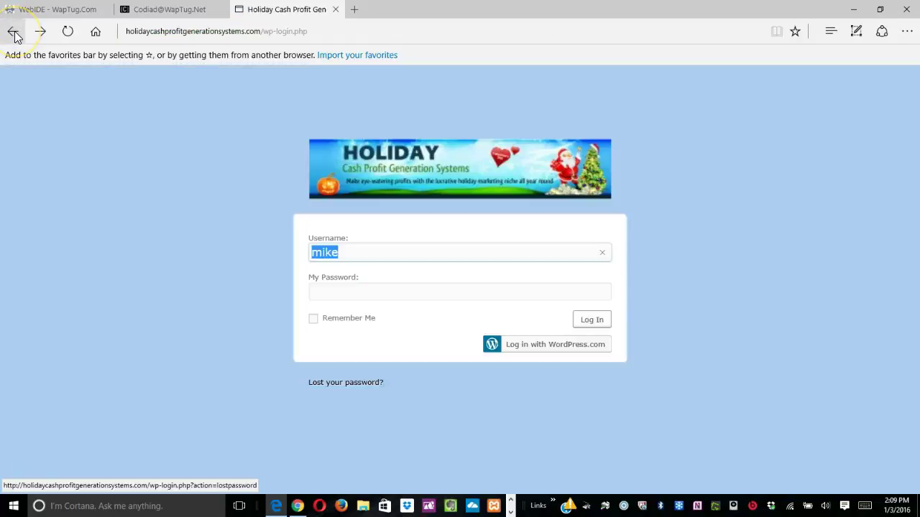
pyautogui.click(316, 293)
pyautogui.write('****')
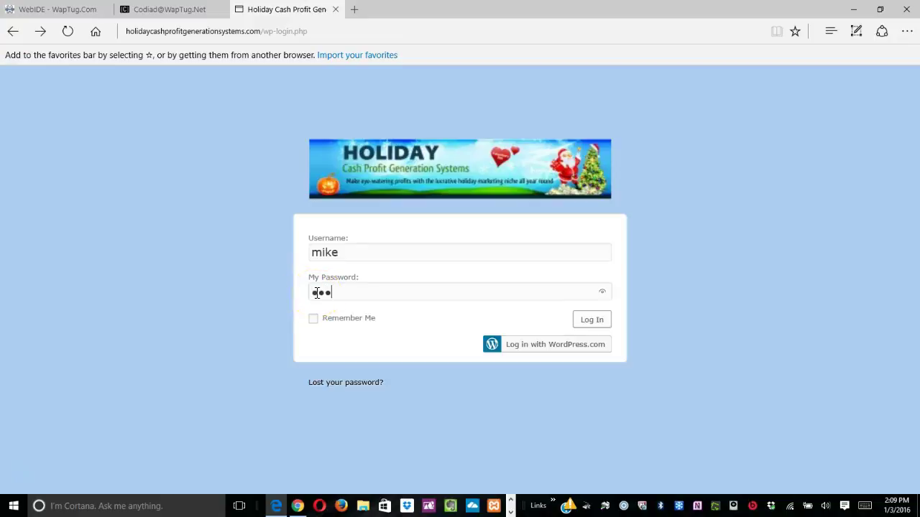
pyautogui.write('*******')
pyautogui.click(588, 323)
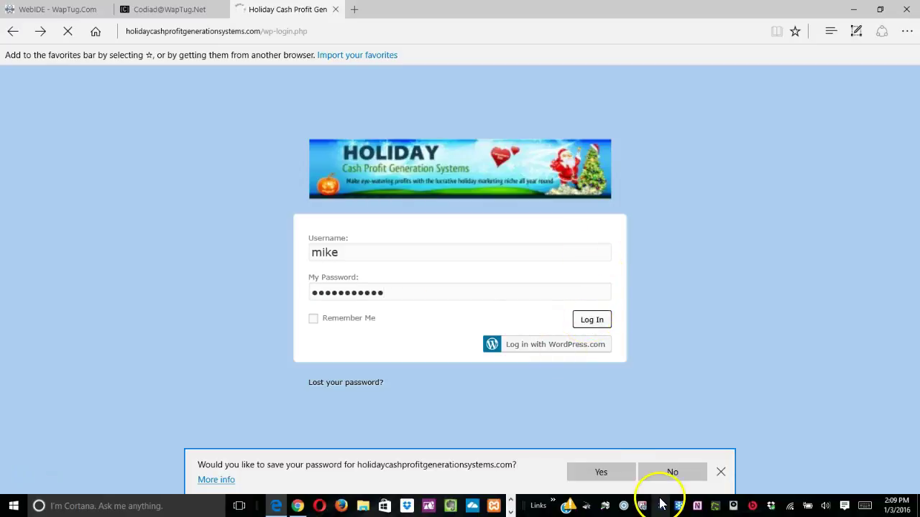
pyautogui.click(672, 472)
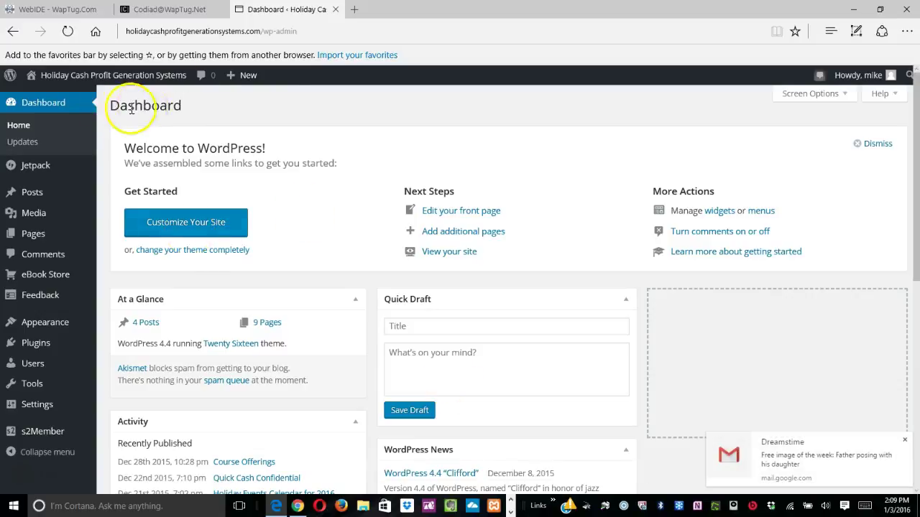
# Open the public site from the admin bar's Visit Site link in a new tab and switch to it.
pyautogui.moveTo(63, 79)
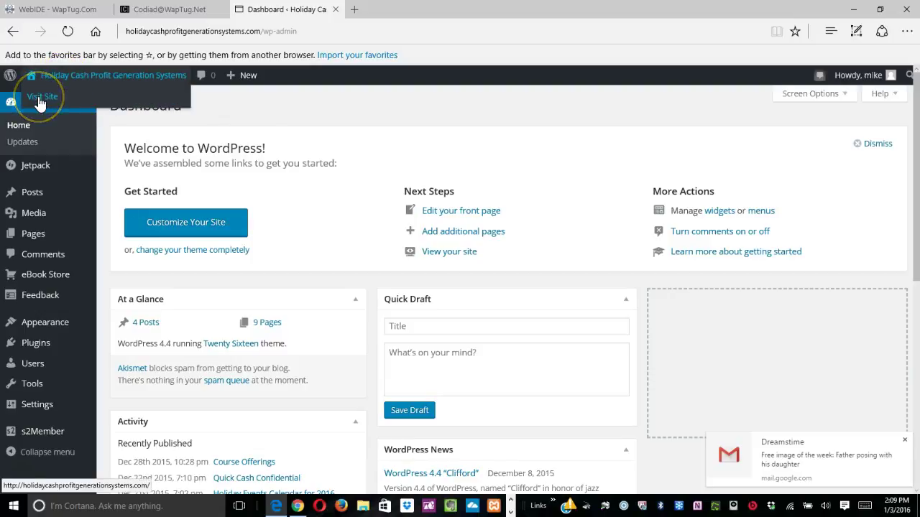
pyautogui.rightClick(41, 99)
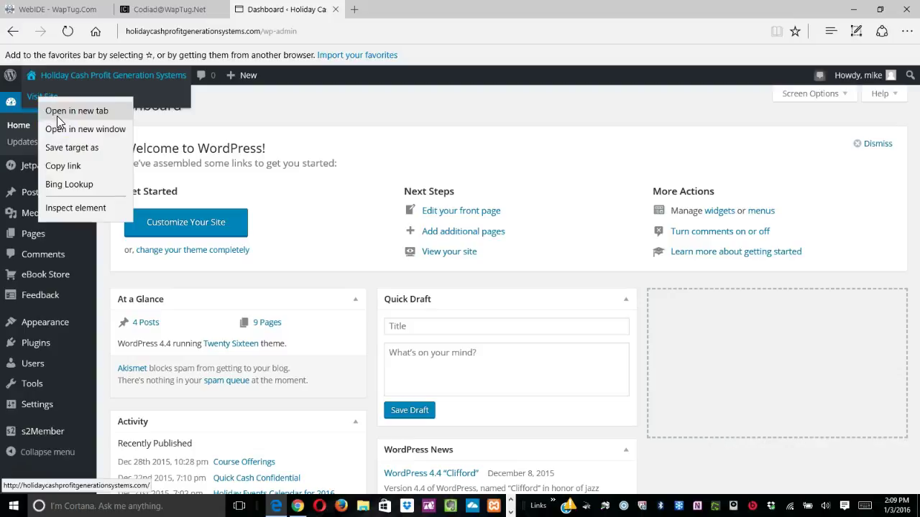
pyautogui.click(59, 118)
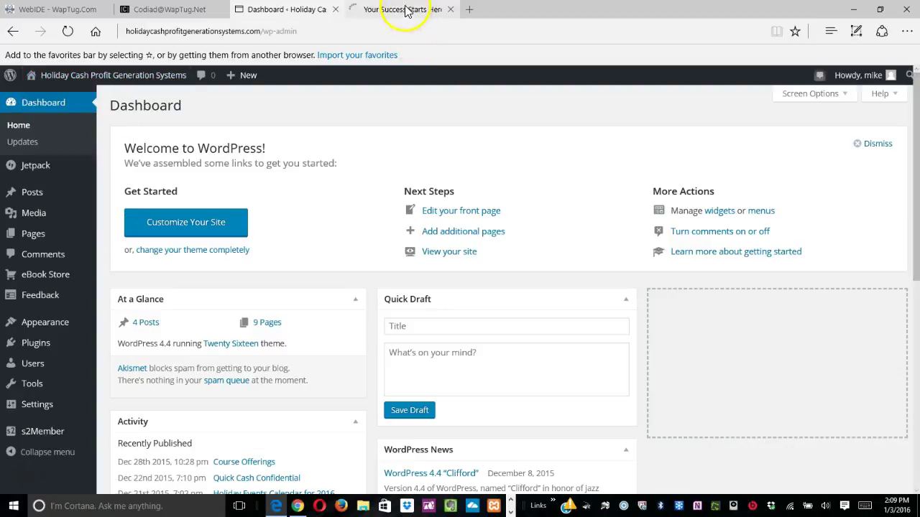
pyautogui.click(406, 9)
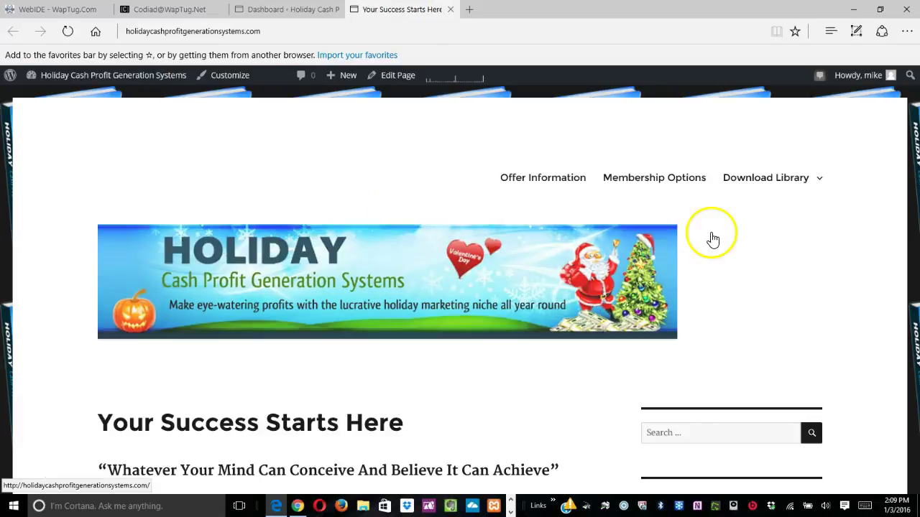
# Go to Download Library > Level 2 Membership Download Library.
pyautogui.moveTo(771, 189)
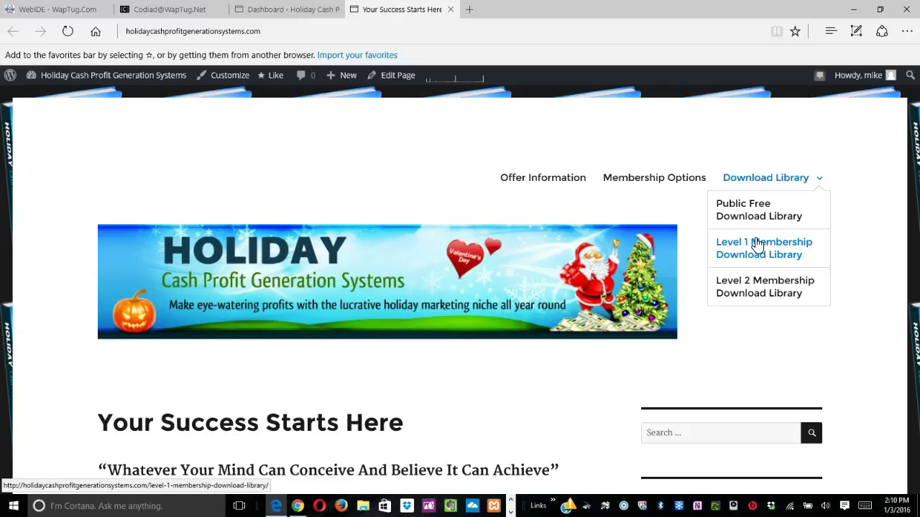
pyautogui.click(754, 259)
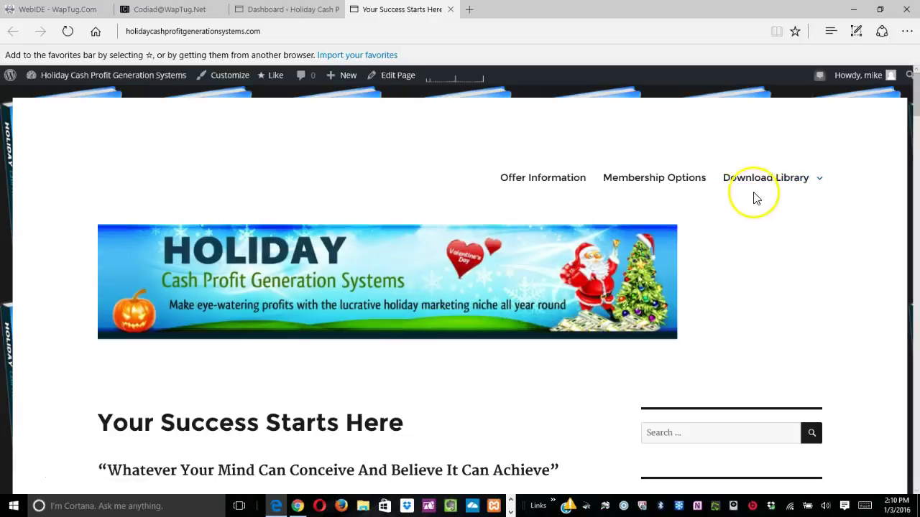
pyautogui.click(744, 296)
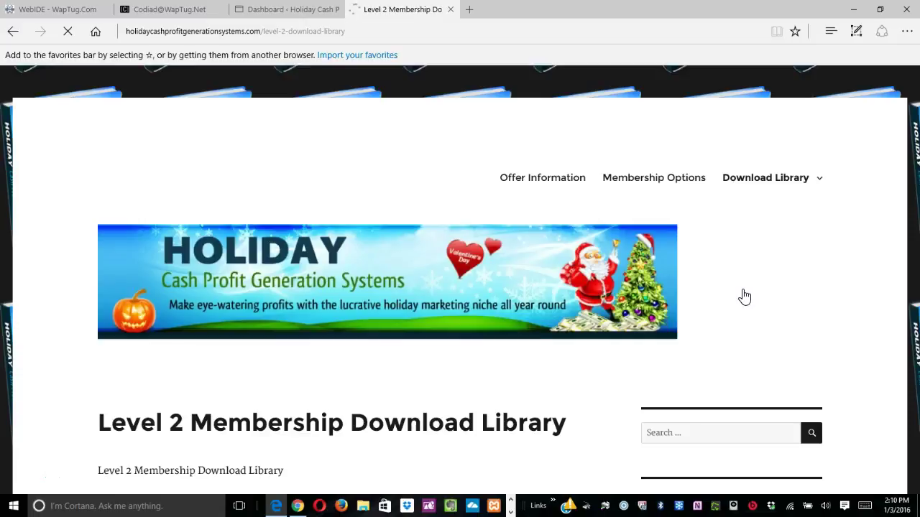
pyautogui.click(456, 365)
pyautogui.scroll(-3, 459, 367)
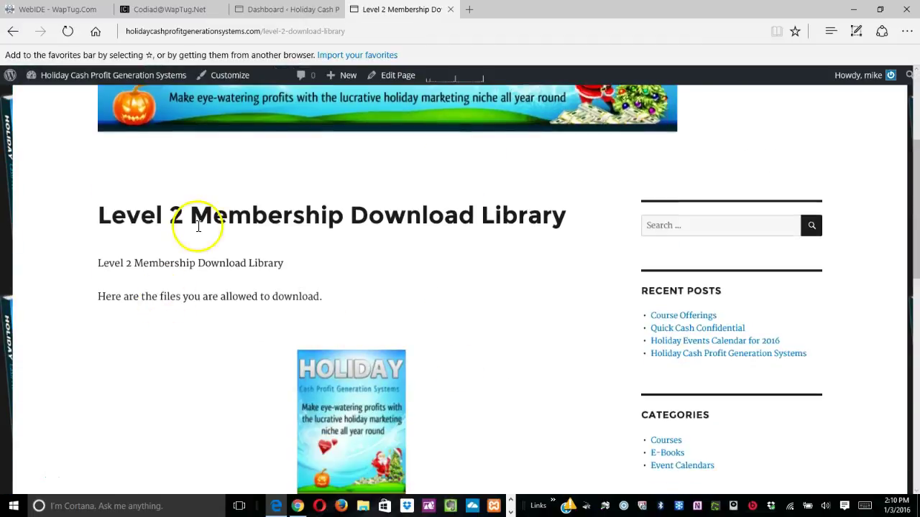
pyautogui.scroll(-4, 191, 425)
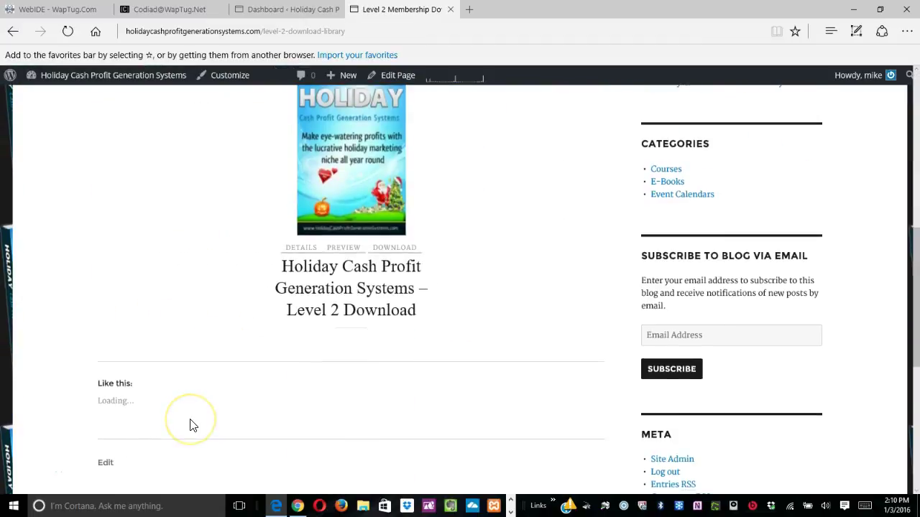
pyautogui.scroll(2, 191, 424)
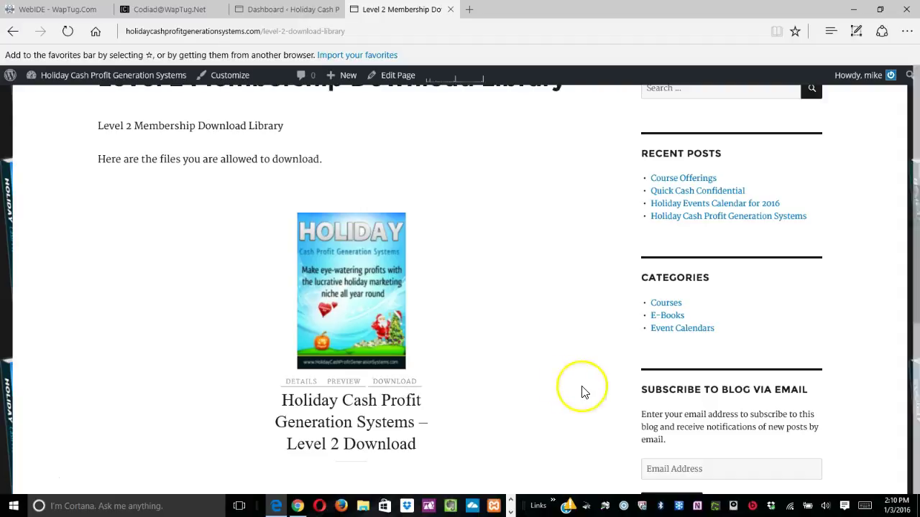
pyautogui.scroll(-6, 581, 390)
pyautogui.scroll(2, 581, 391)
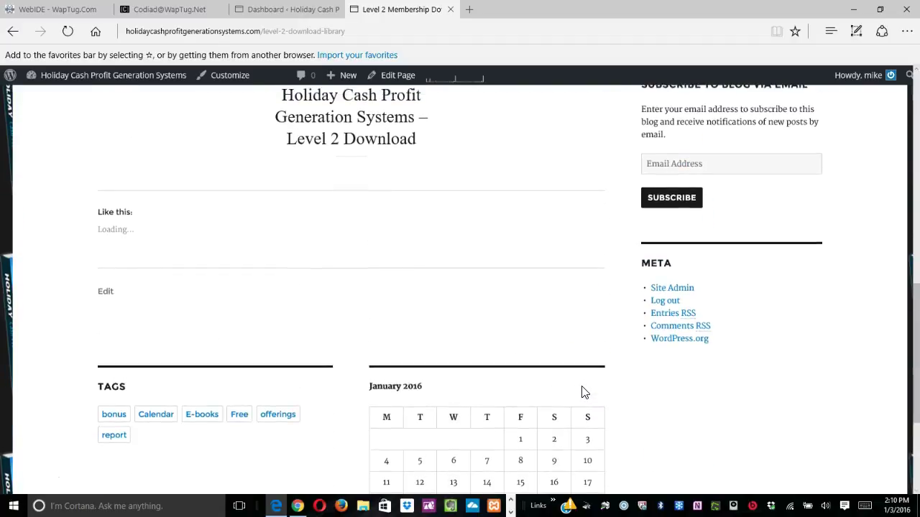
pyautogui.scroll(5, 584, 392)
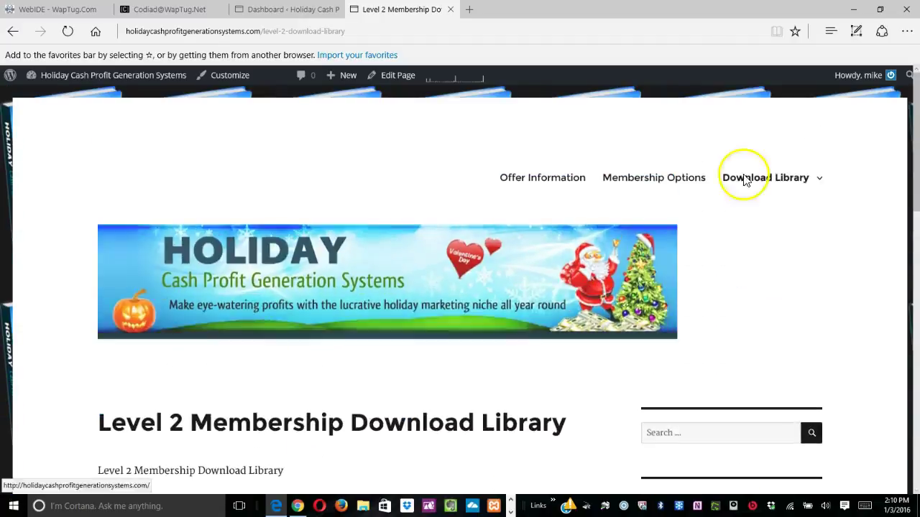
pyautogui.moveTo(762, 180)
pyautogui.click(748, 251)
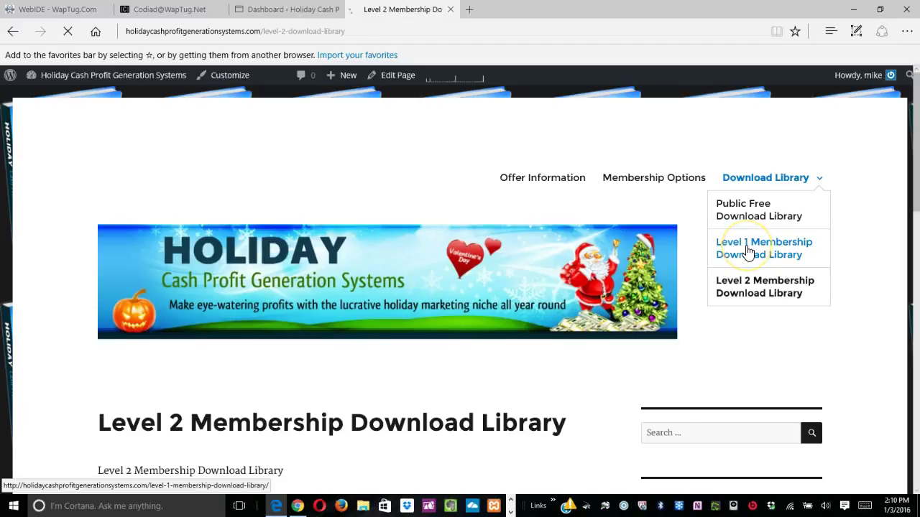
pyautogui.scroll(-5, 494, 381)
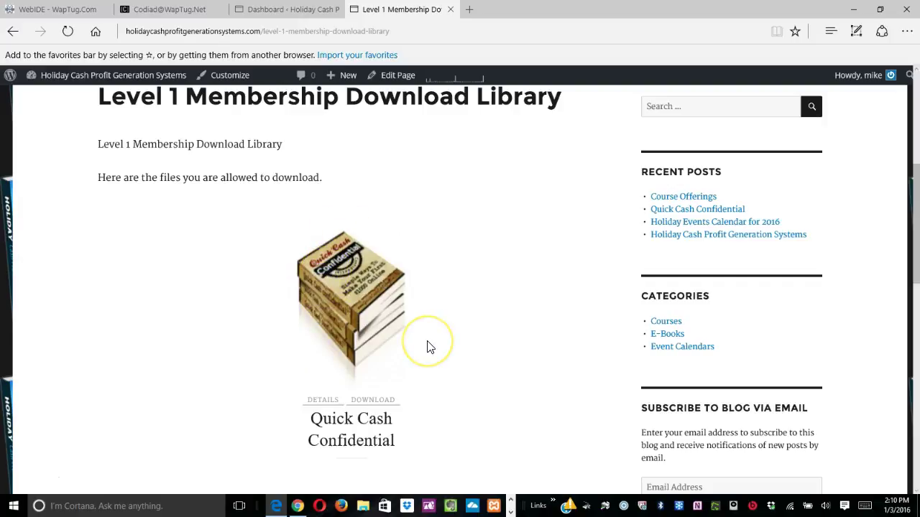
pyautogui.scroll(-2, 427, 347)
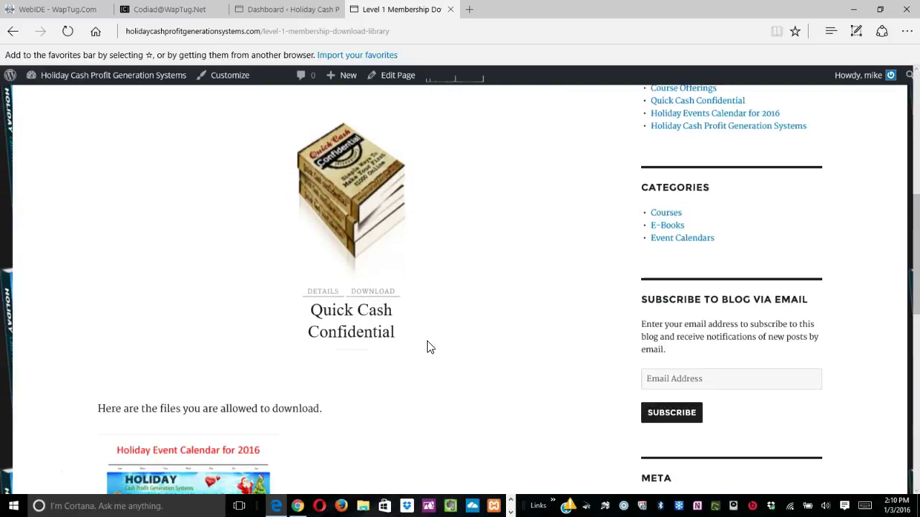
pyautogui.scroll(-3, 426, 348)
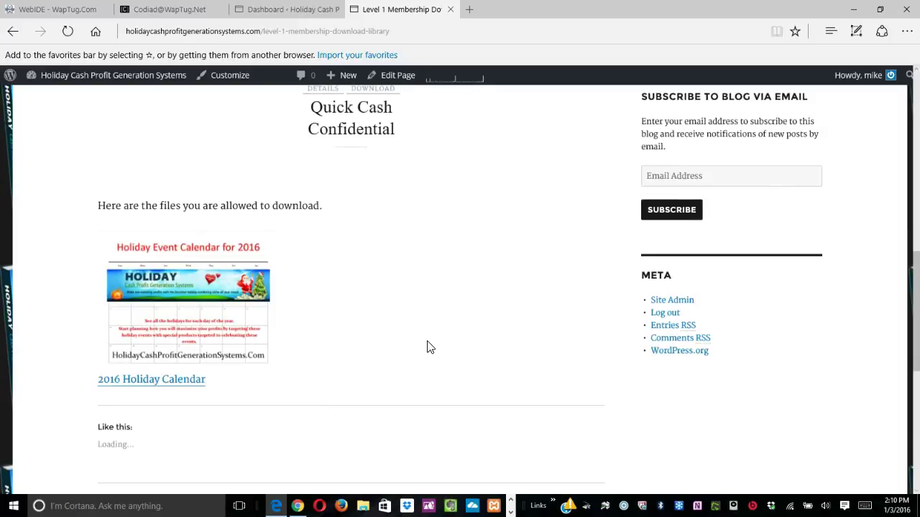
pyautogui.click(188, 275)
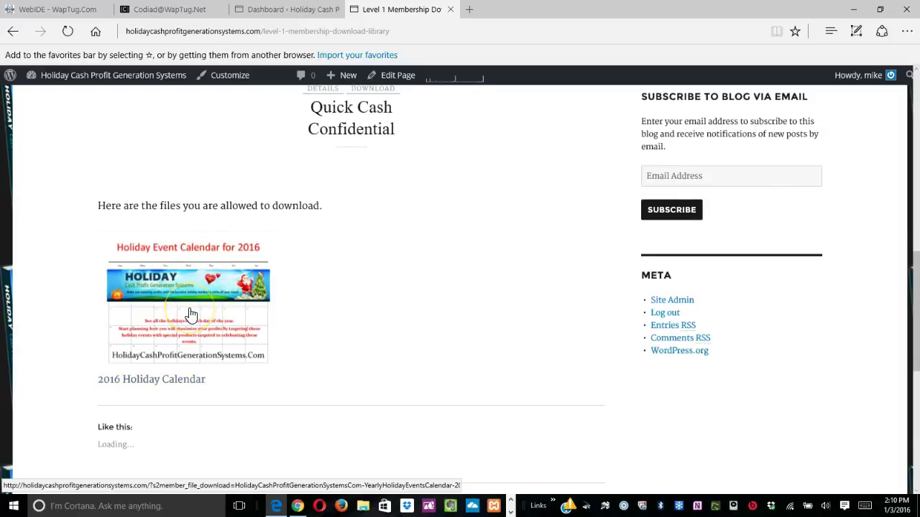
pyautogui.click(483, 251)
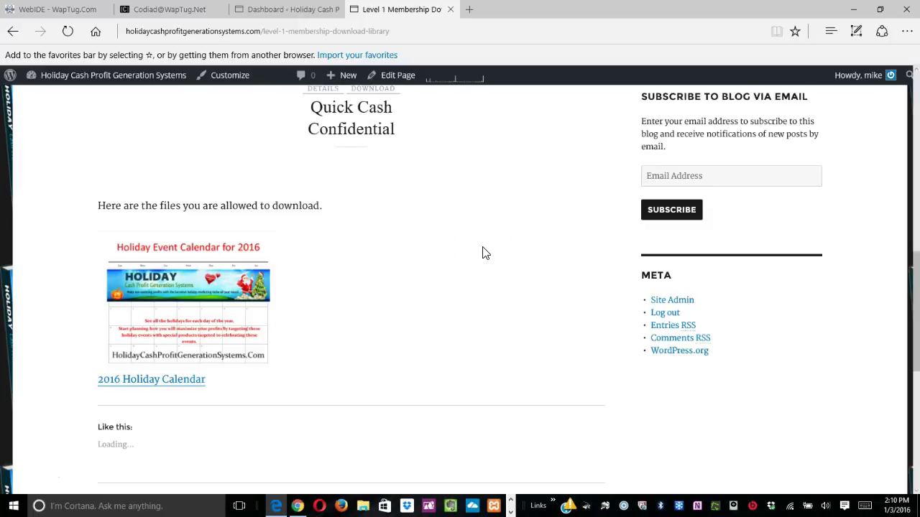
pyautogui.scroll(-2, 484, 251)
pyautogui.scroll(3, 484, 252)
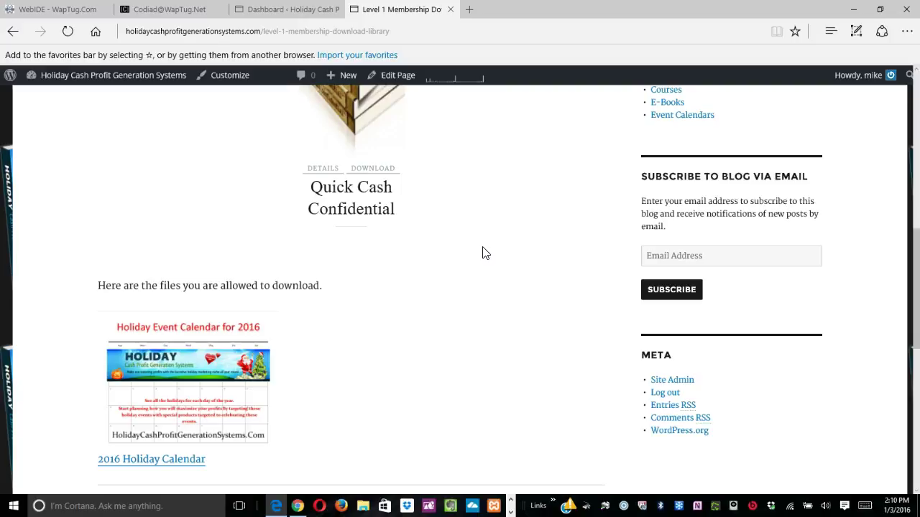
pyautogui.scroll(10, 482, 252)
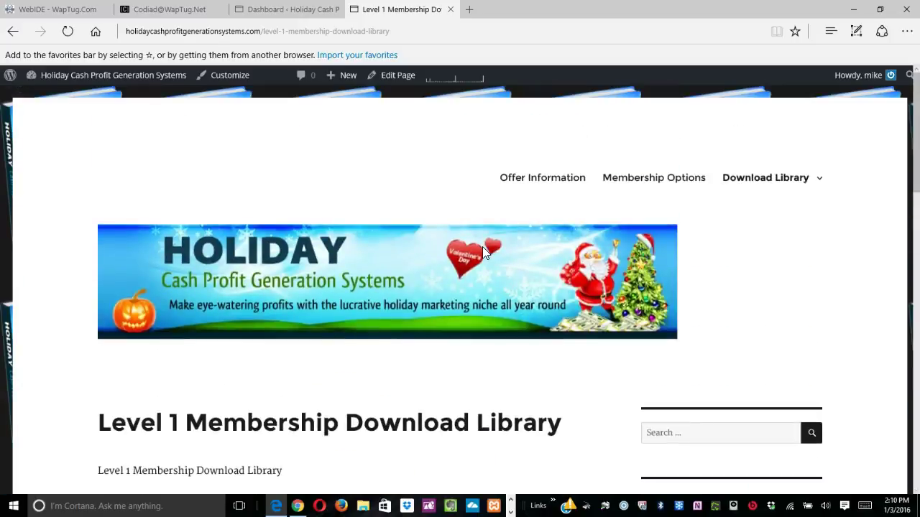
pyautogui.click(271, 9)
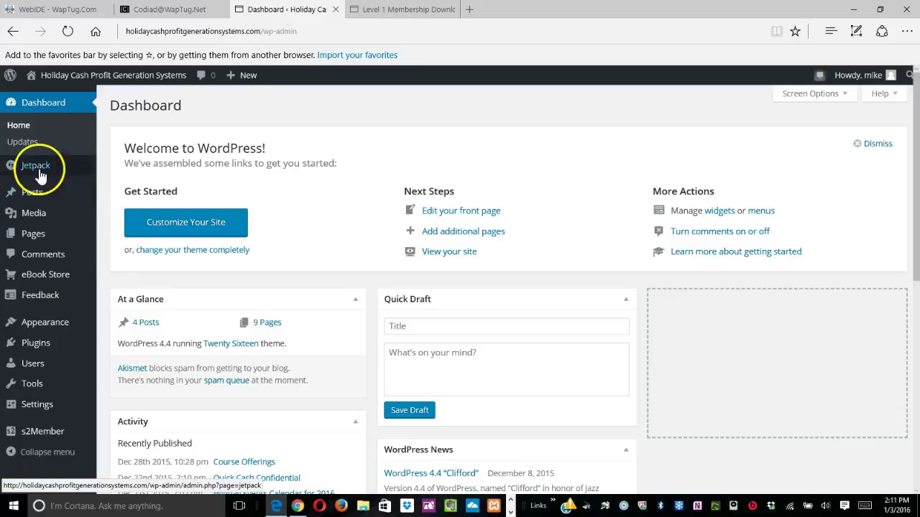
# Browse the Jetpack, Posts, eBook Store and s2Member admin menus, then open Plugins > Installed Plugins.
pyautogui.moveTo(34, 173)
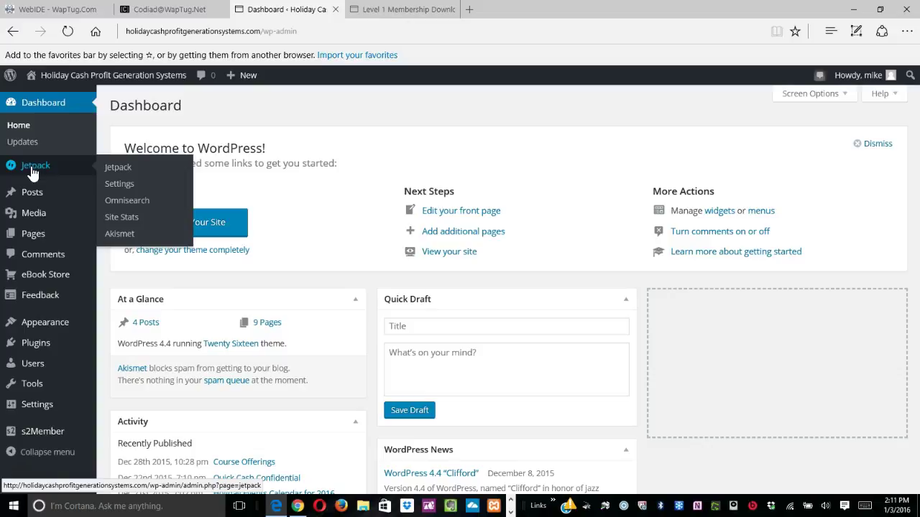
pyautogui.moveTo(32, 201)
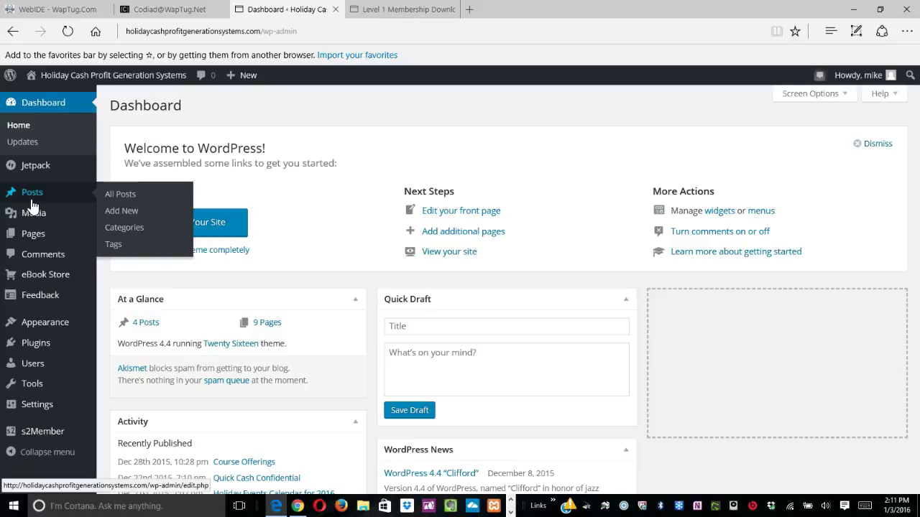
pyautogui.moveTo(40, 282)
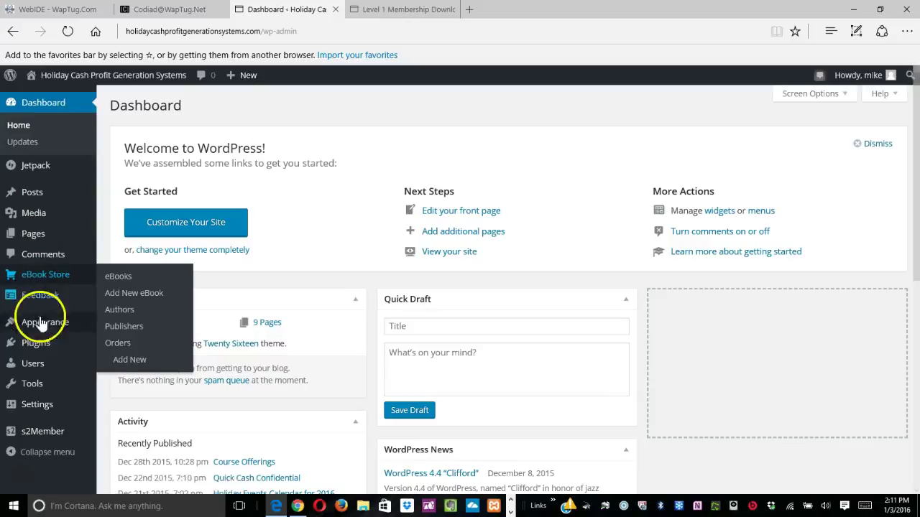
pyautogui.scroll(-2, 41, 338)
pyautogui.moveTo(42, 444)
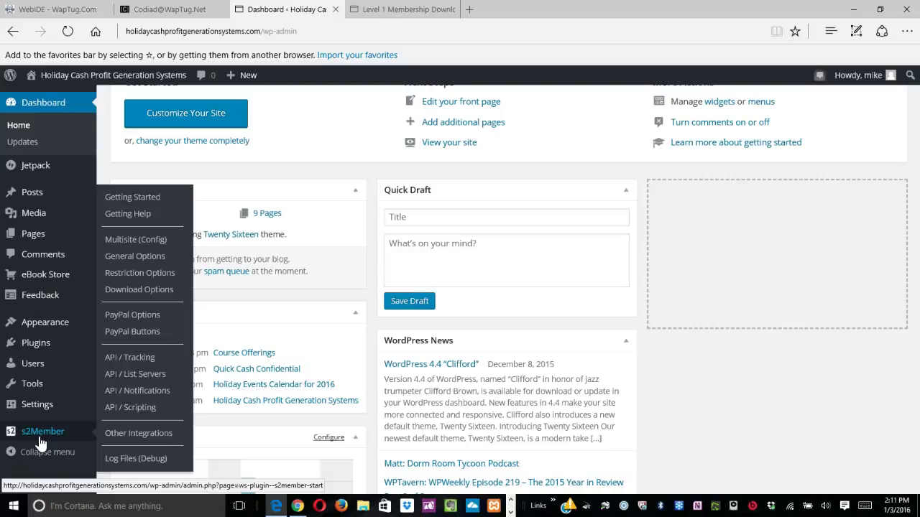
pyautogui.scroll(-3, 39, 442)
pyautogui.moveTo(29, 319)
pyautogui.moveTo(33, 343)
pyautogui.click(122, 349)
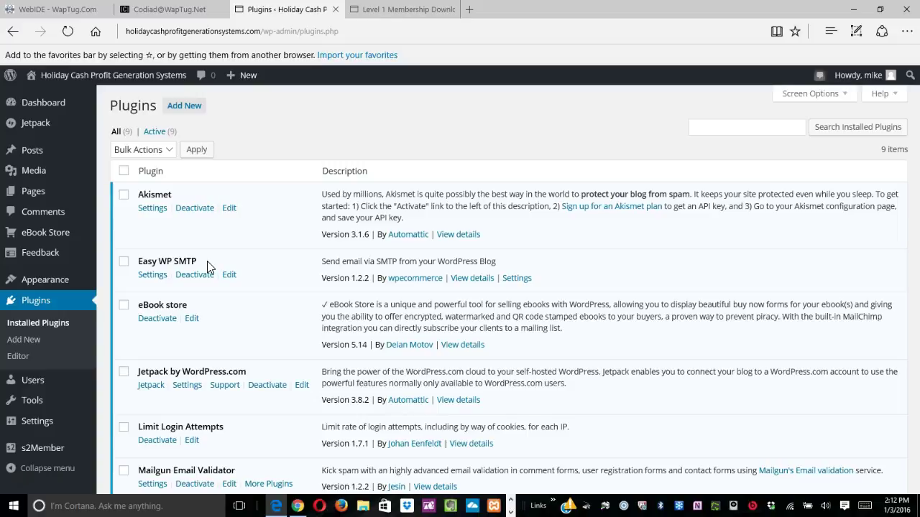
# Scroll the nine-plugin list and select the s2Member Framework entry.
pyautogui.scroll(-2, 220, 340)
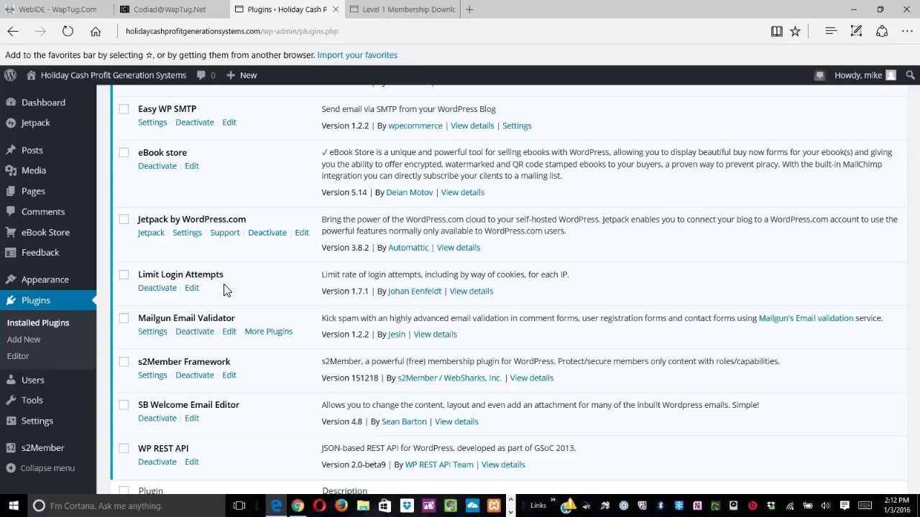
pyautogui.click(197, 352)
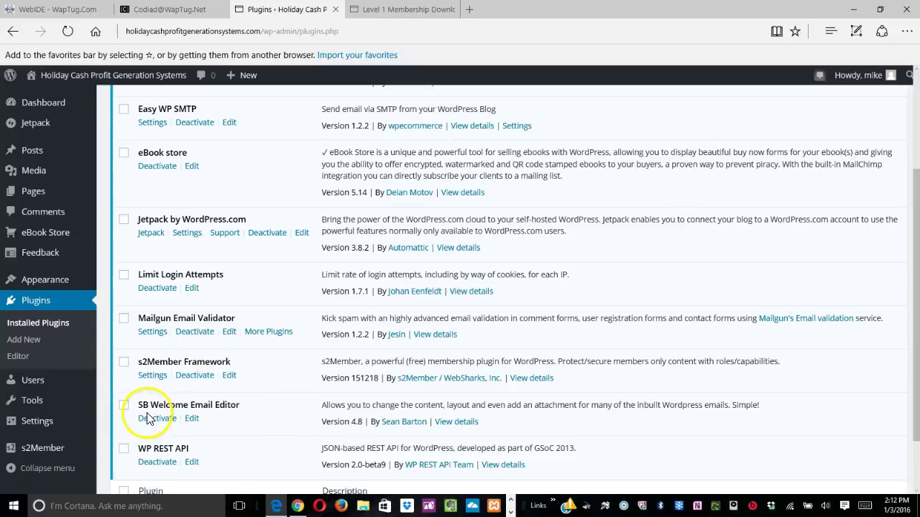
pyautogui.scroll(-1, 255, 427)
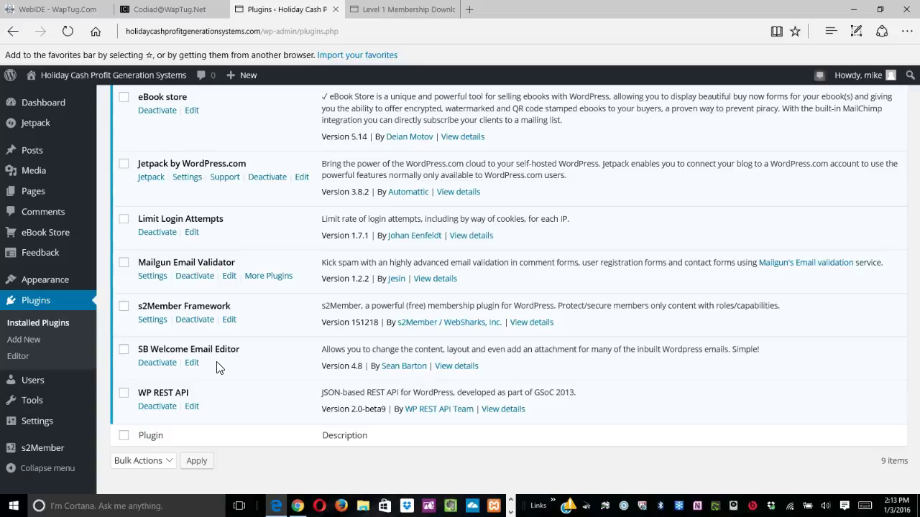
pyautogui.scroll(-1, 219, 368)
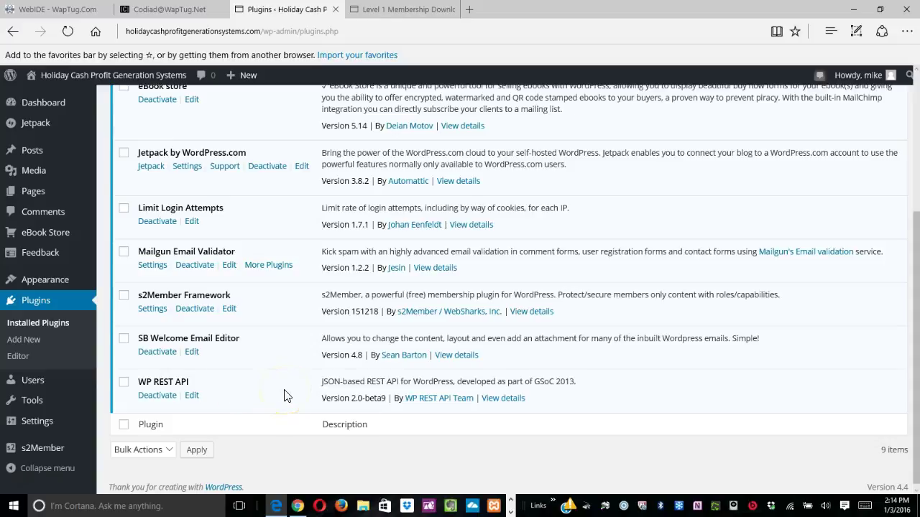
pyautogui.scroll(-1, 284, 396)
pyautogui.scroll(4, 284, 396)
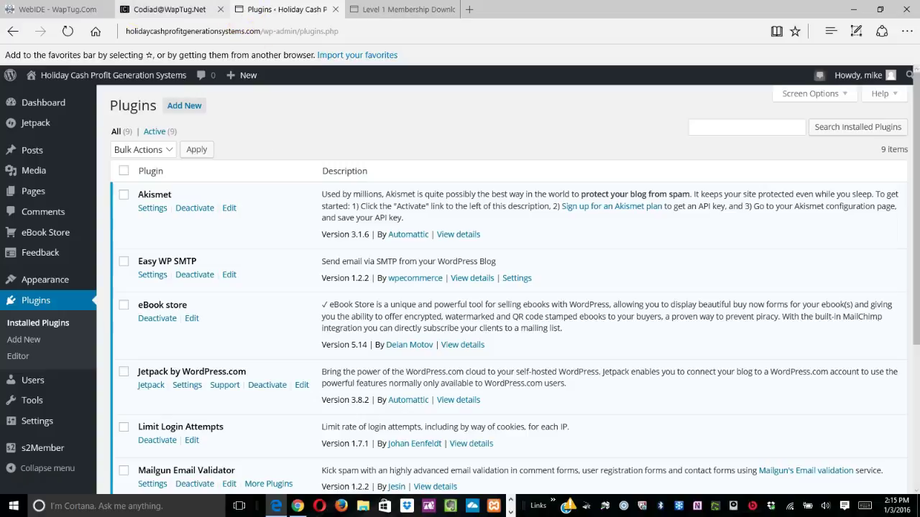
pyautogui.click(163, 18)
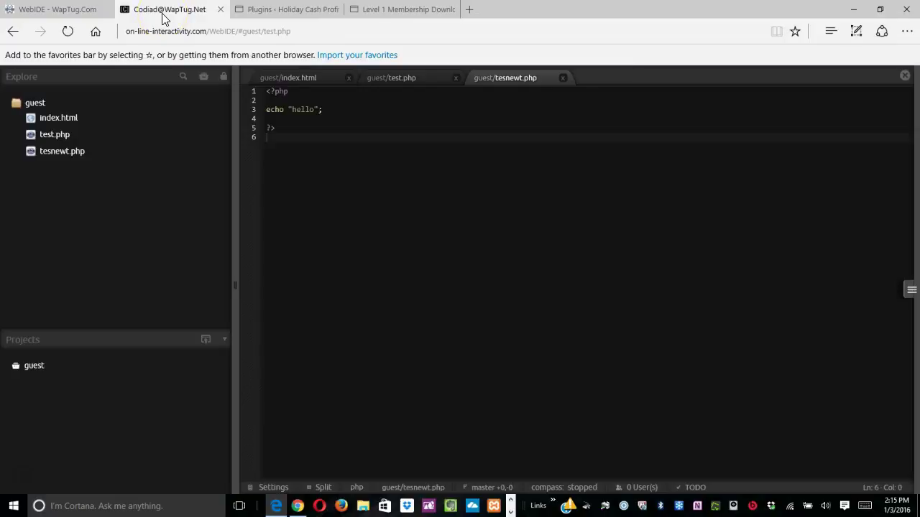
pyautogui.click(167, 32)
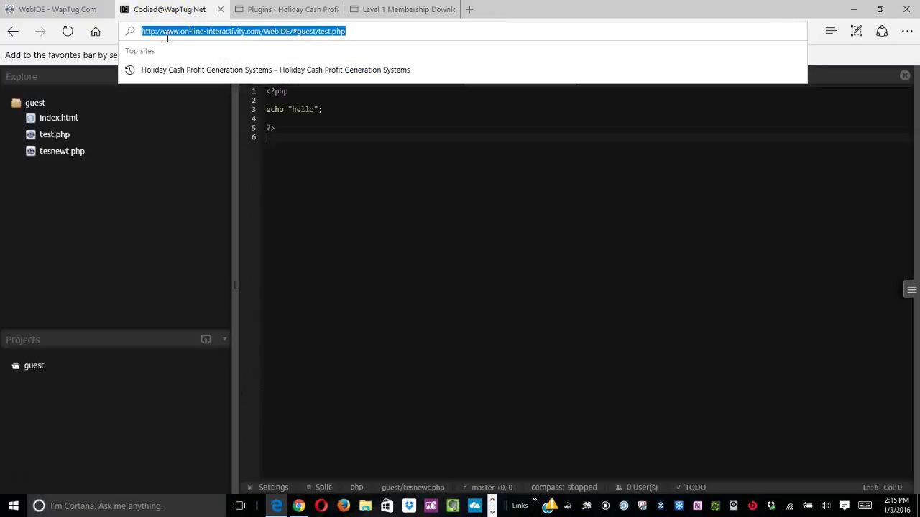
pyautogui.write('waptu')
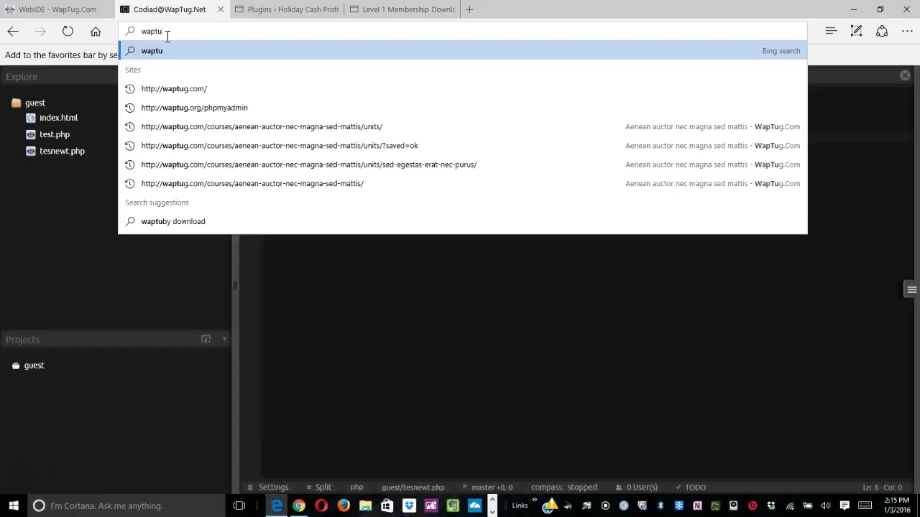
pyautogui.write('g.org')
pyautogui.press('Return')
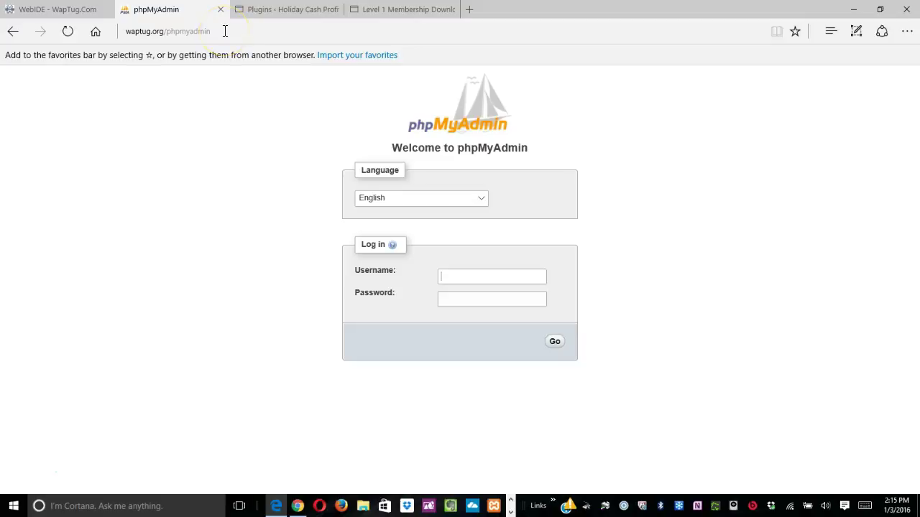
pyautogui.click(225, 30)
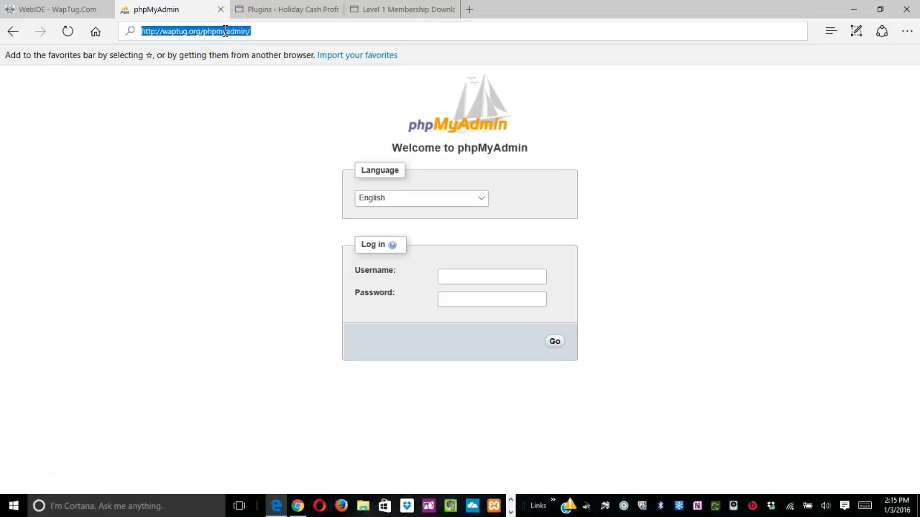
pyautogui.click(225, 31)
pyautogui.press('End')
pyautogui.press('BackSpace')
pyautogui.press('BackSpace')
pyautogui.press('BackSpace')
pyautogui.press('BackSpace')
pyautogui.press('BackSpace')
pyautogui.press('BackSpace')
pyautogui.press('BackSpace')
pyautogui.press('BackSpace')
pyautogui.press('BackSpace')
pyautogui.press('BackSpace')
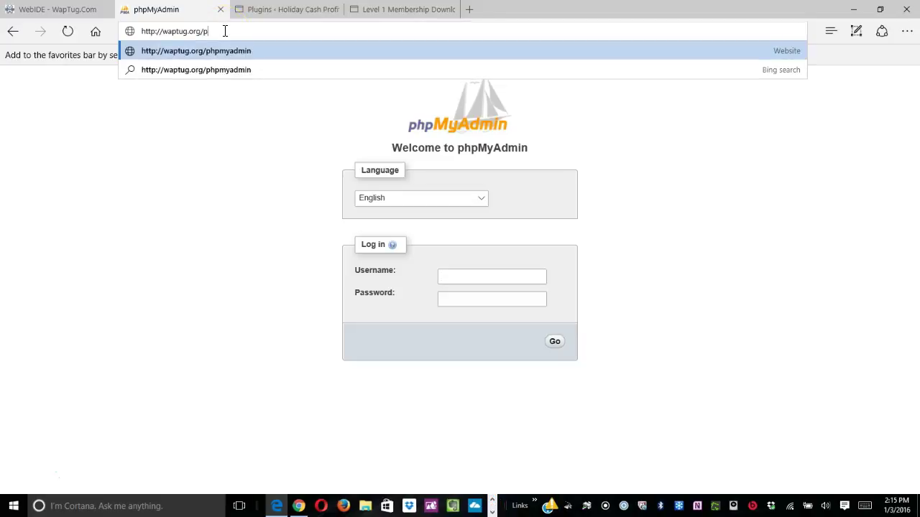
pyautogui.press('BackSpace')
pyautogui.press('Return')
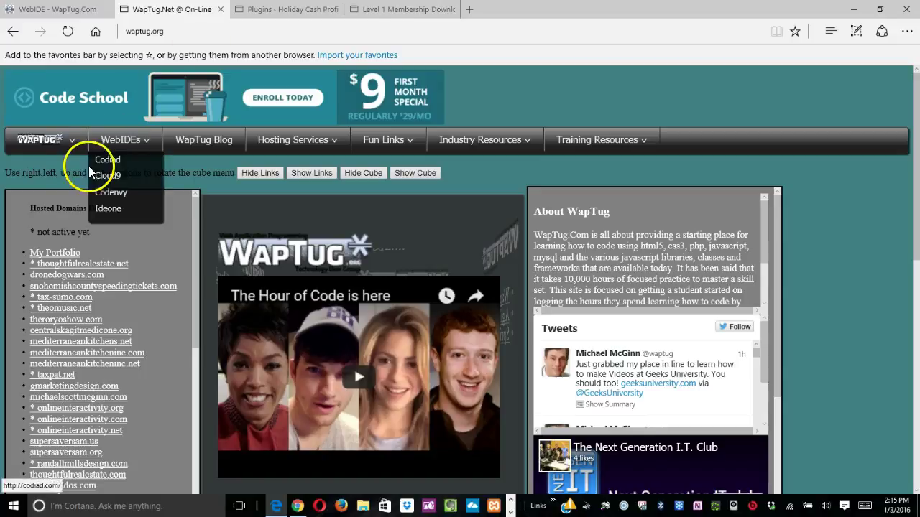
# Try the WapTug menu's sponsor-a-coffee Pay Now option.
pyautogui.moveTo(67, 146)
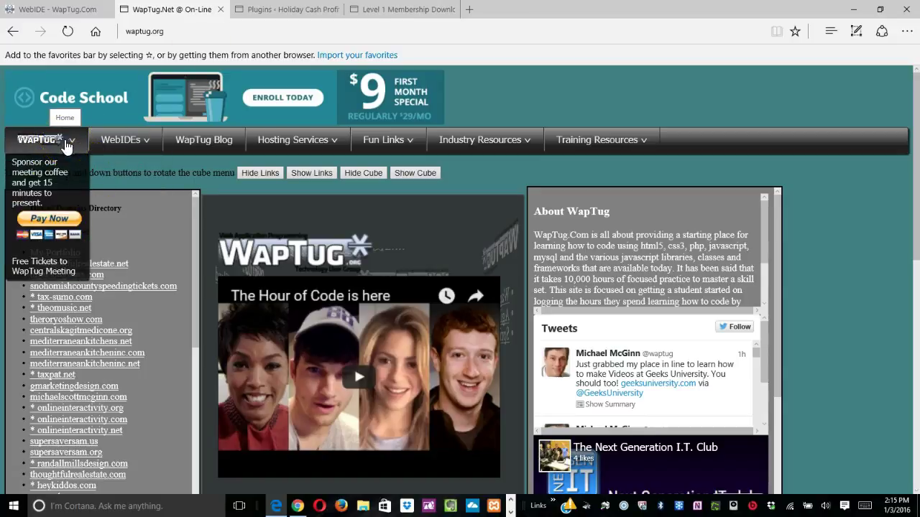
pyautogui.click(45, 232)
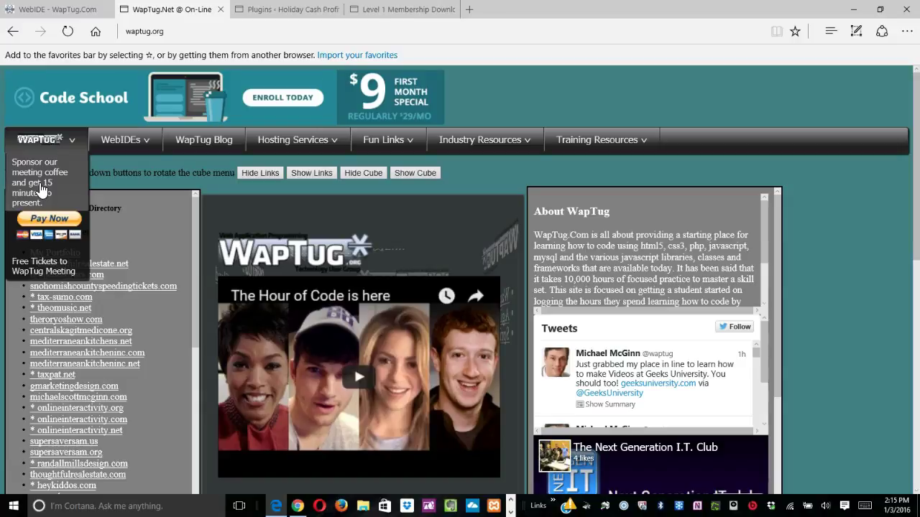
pyautogui.click(61, 191)
# Try the Free Tickets to WapTug Meeting link, then open the WebIDEs menu.
pyautogui.moveTo(54, 141)
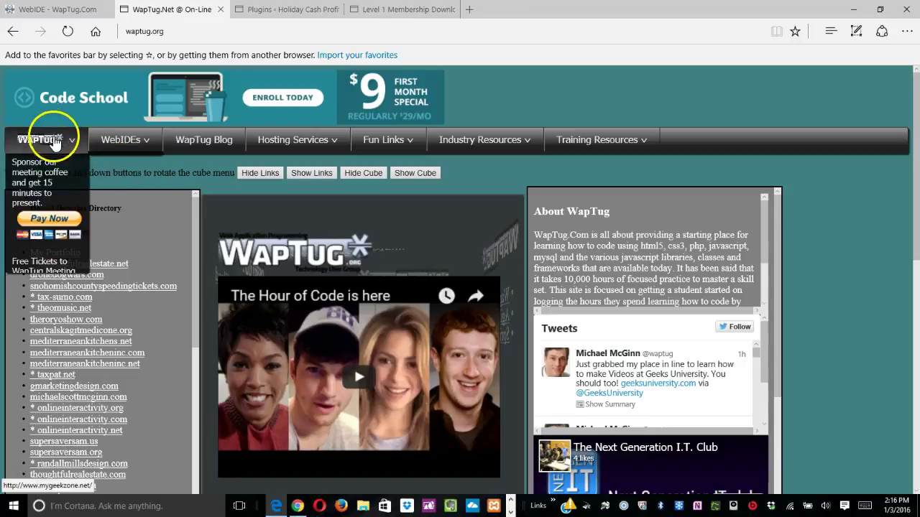
pyautogui.click(43, 270)
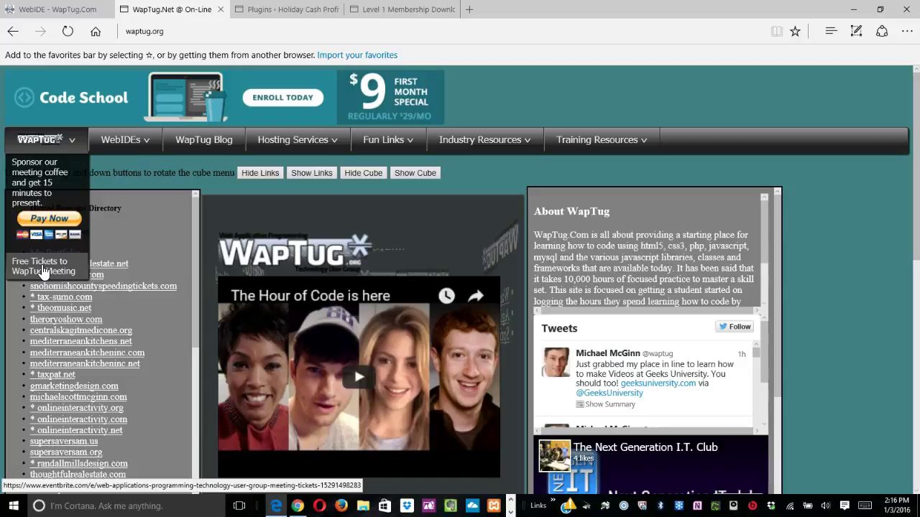
pyautogui.click(137, 138)
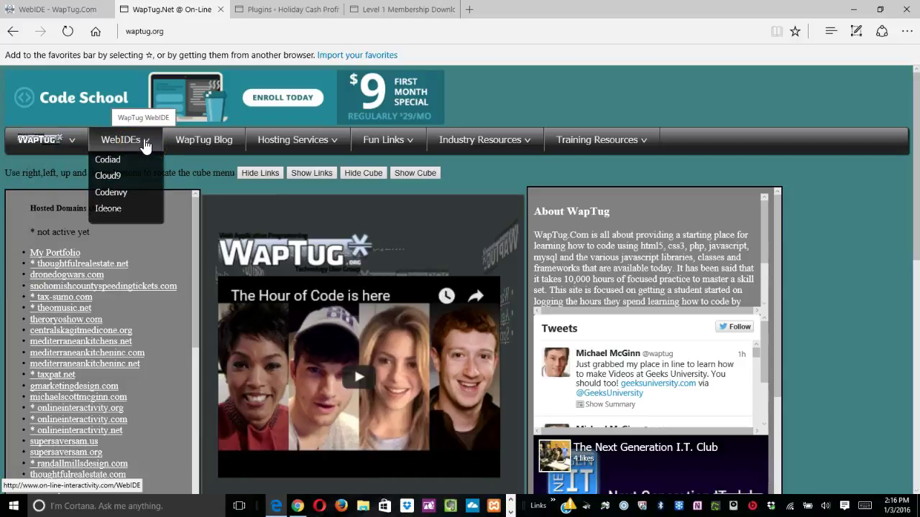
# Try the Ideone link under WebIDEs, then show Hosting Services with SSD VPS Cloud Hosting.
pyautogui.click(117, 147)
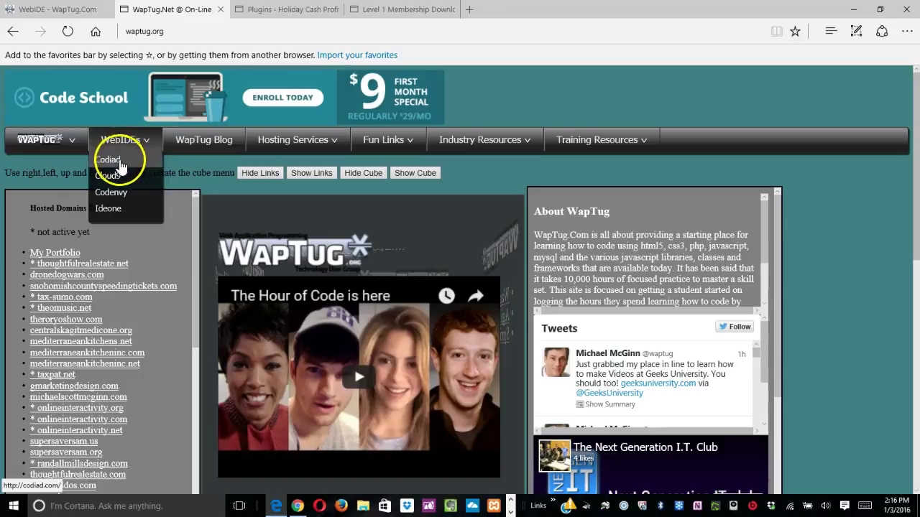
pyautogui.click(113, 209)
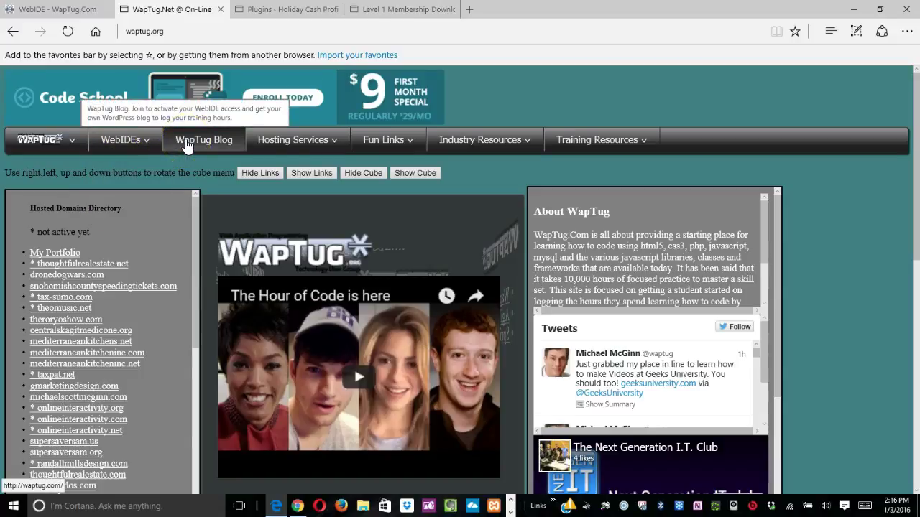
pyautogui.click(312, 143)
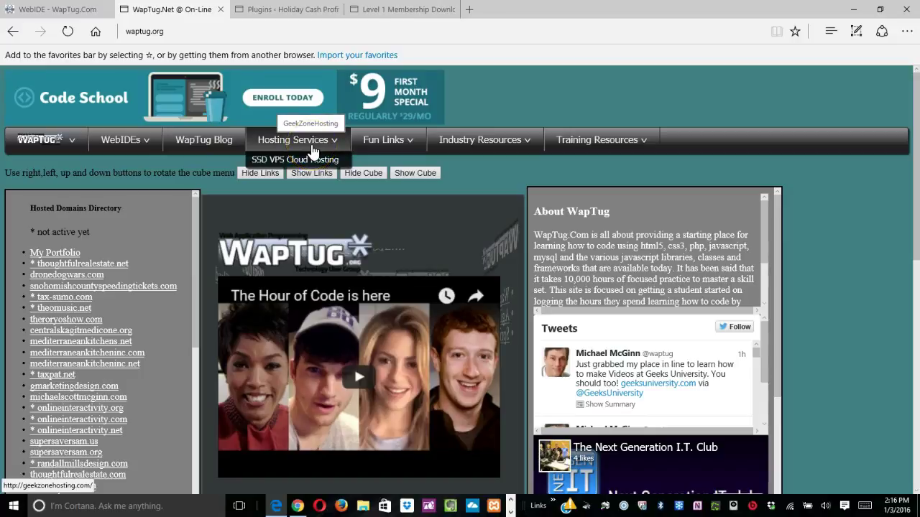